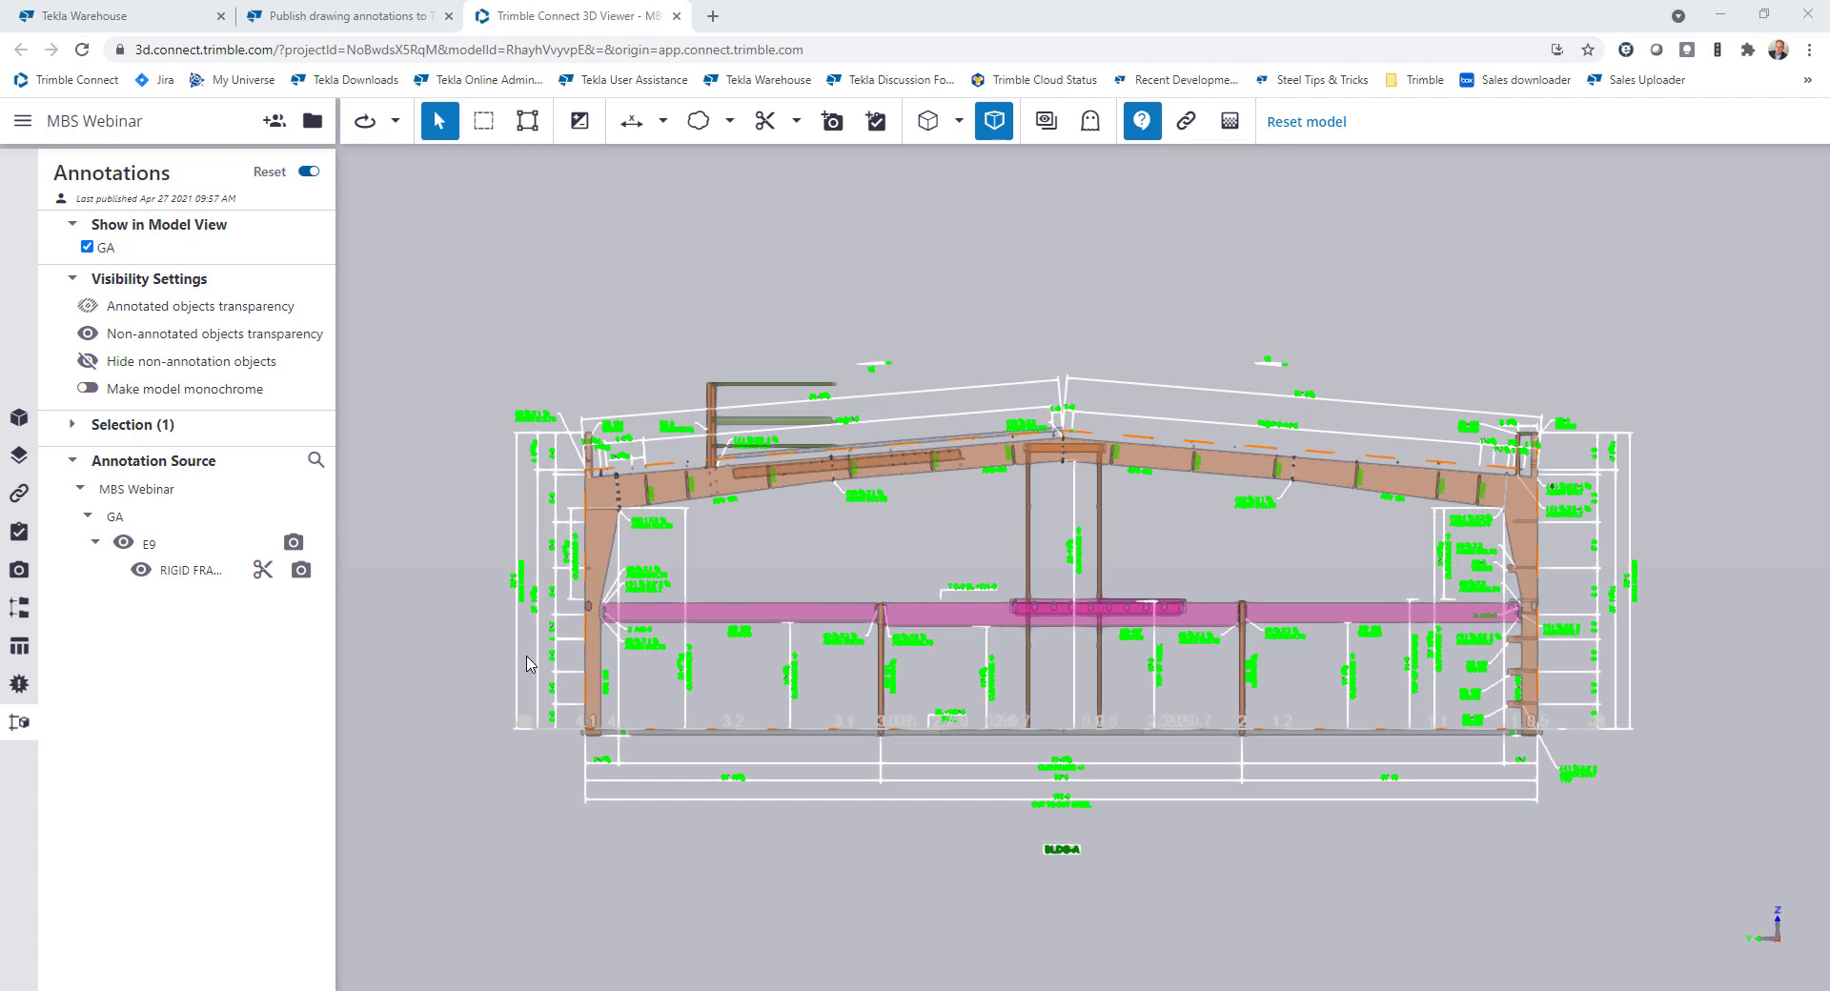
scroll(505, 593, "up", 2)
scroll(505, 593, "up", 4)
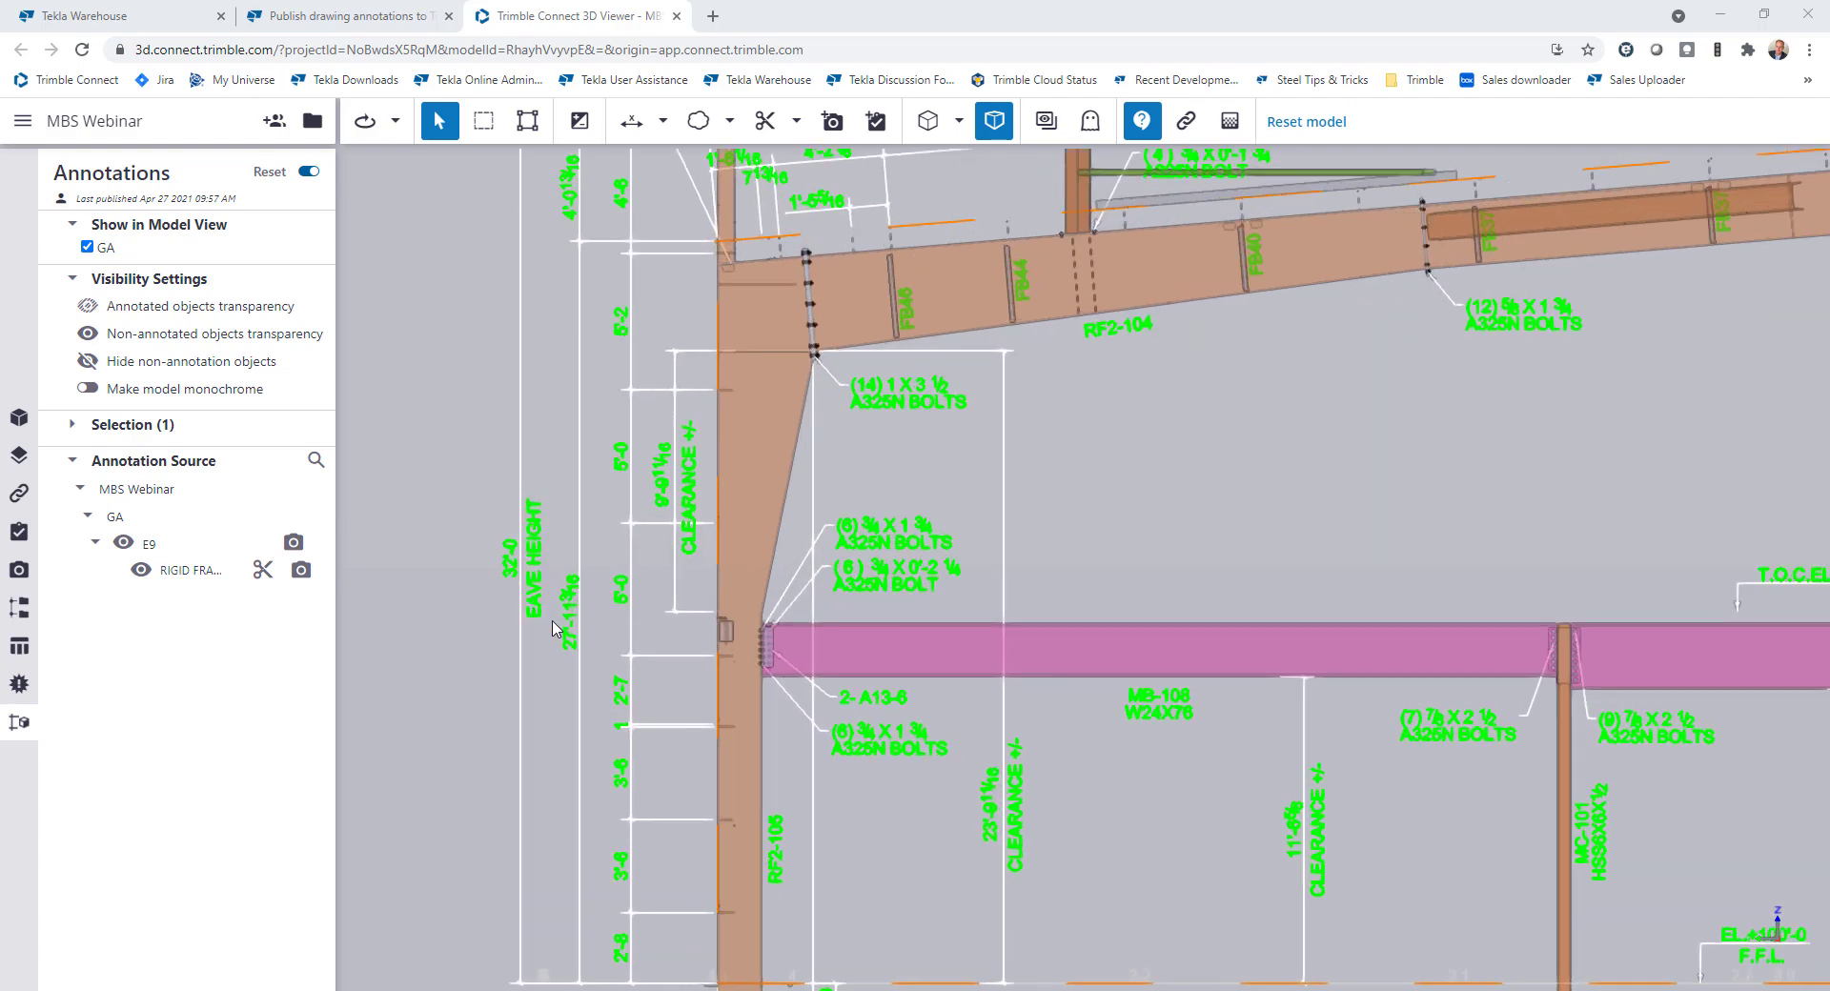
scroll(565, 650, "up", 2)
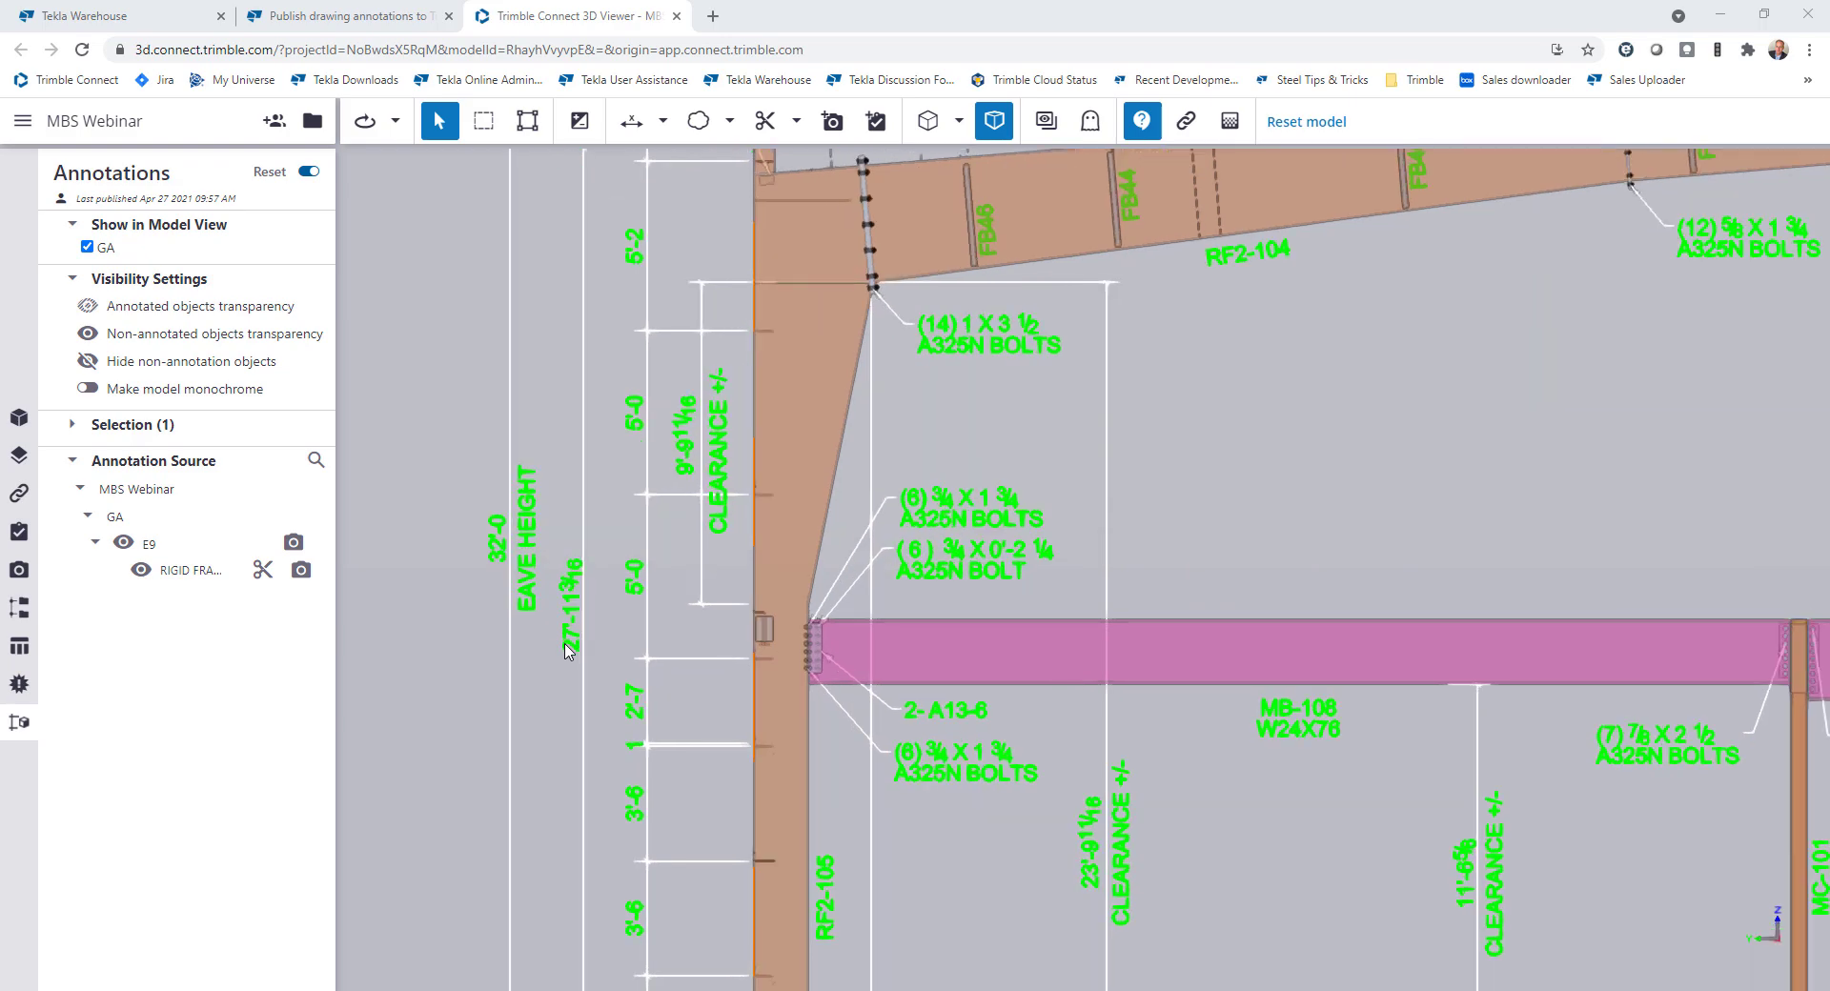
scroll(843, 717, "up", 3)
scroll(848, 723, "down", 8)
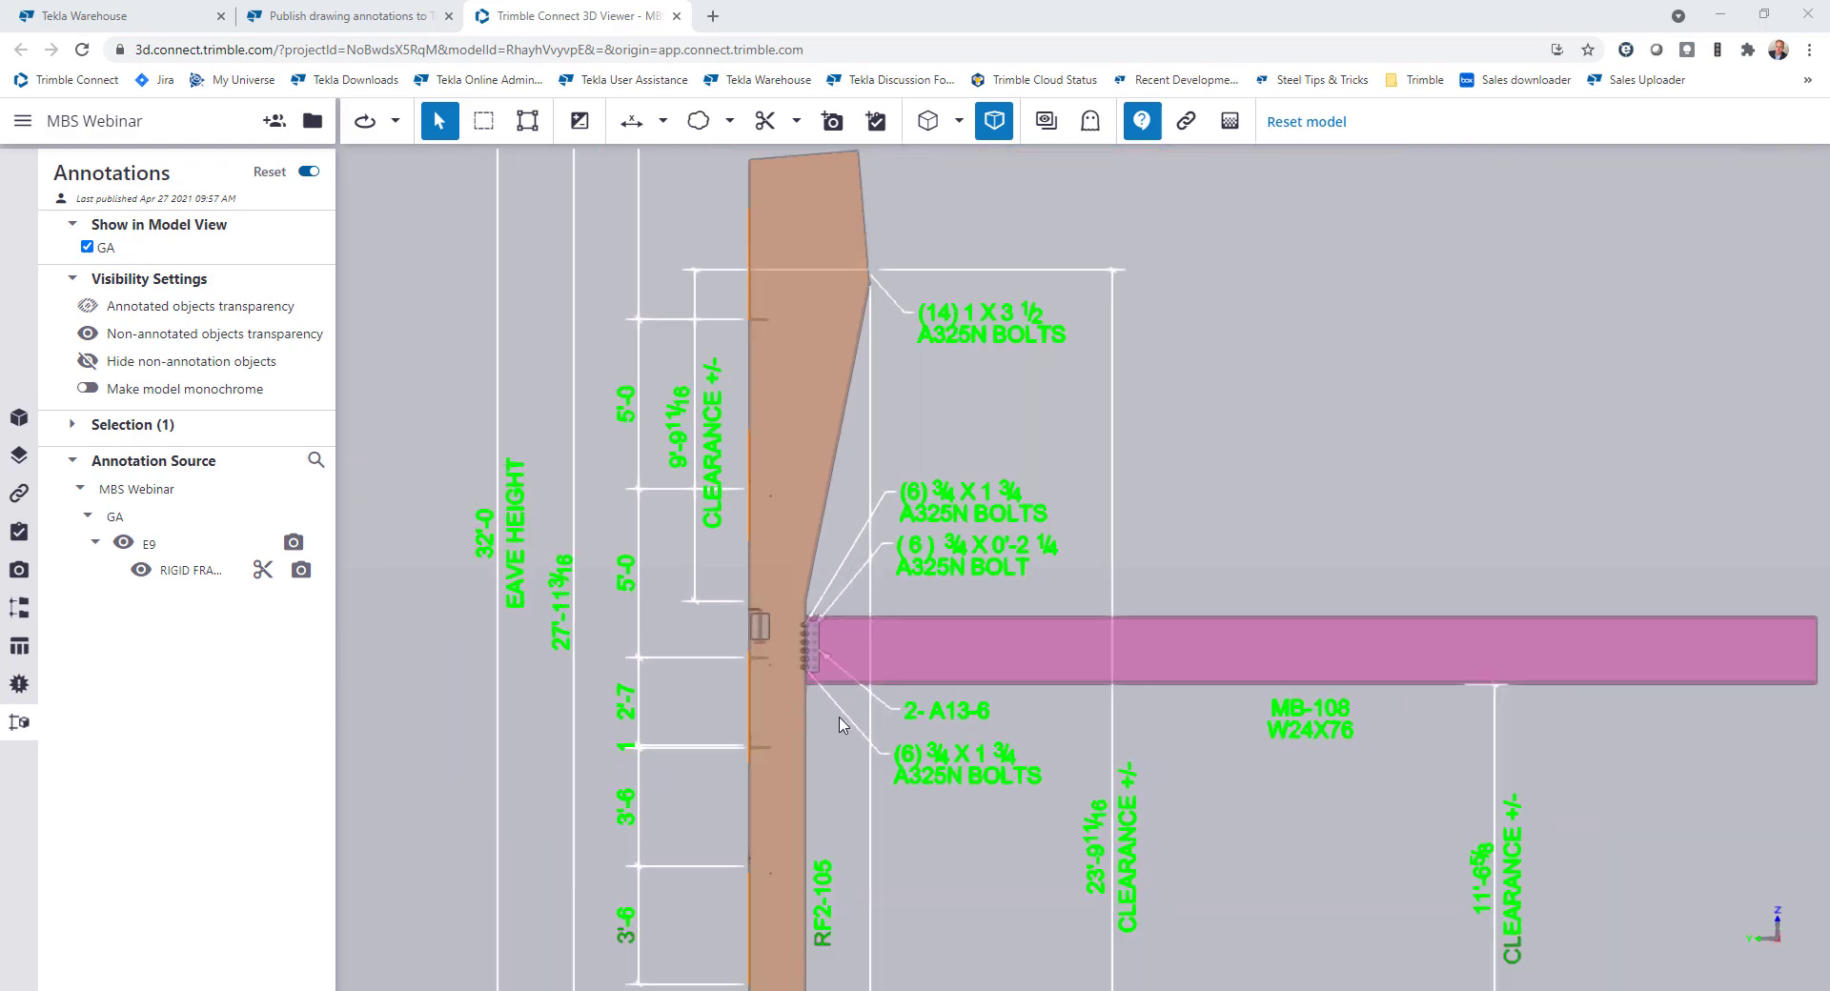
left_click_drag(801, 703, 1106, 726)
left_click(302, 572)
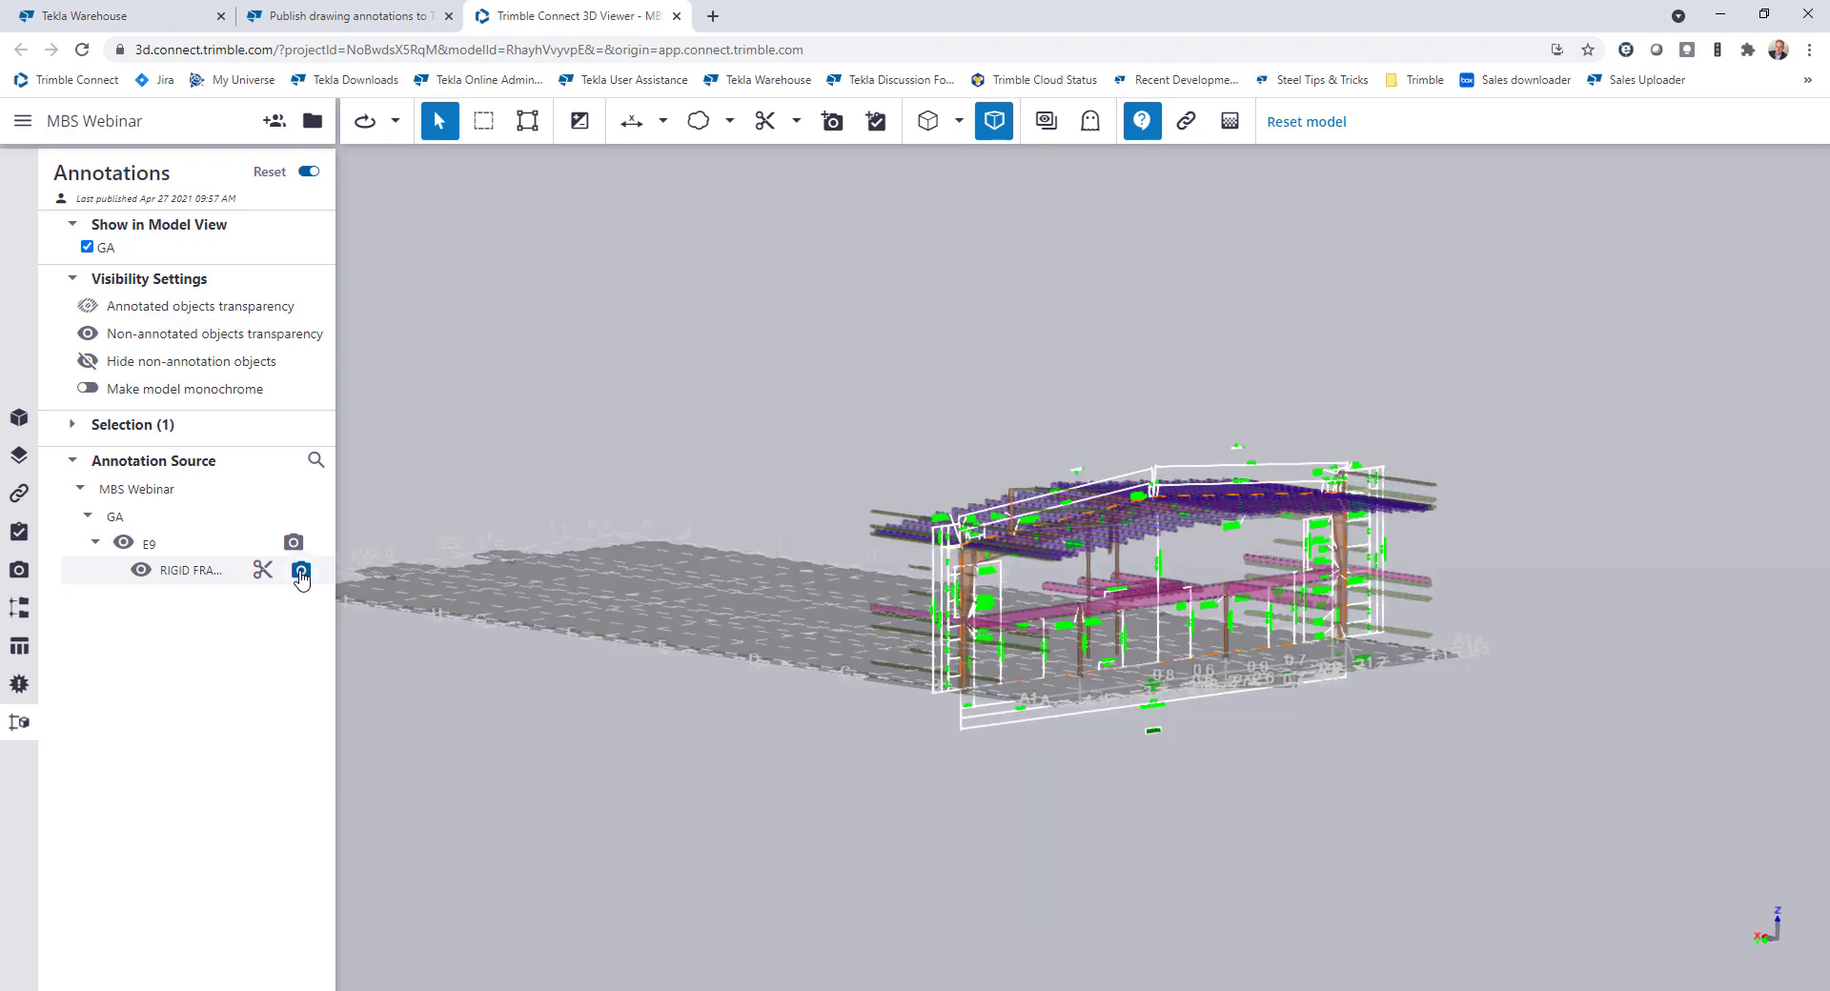
scroll(869, 583, "up", 8)
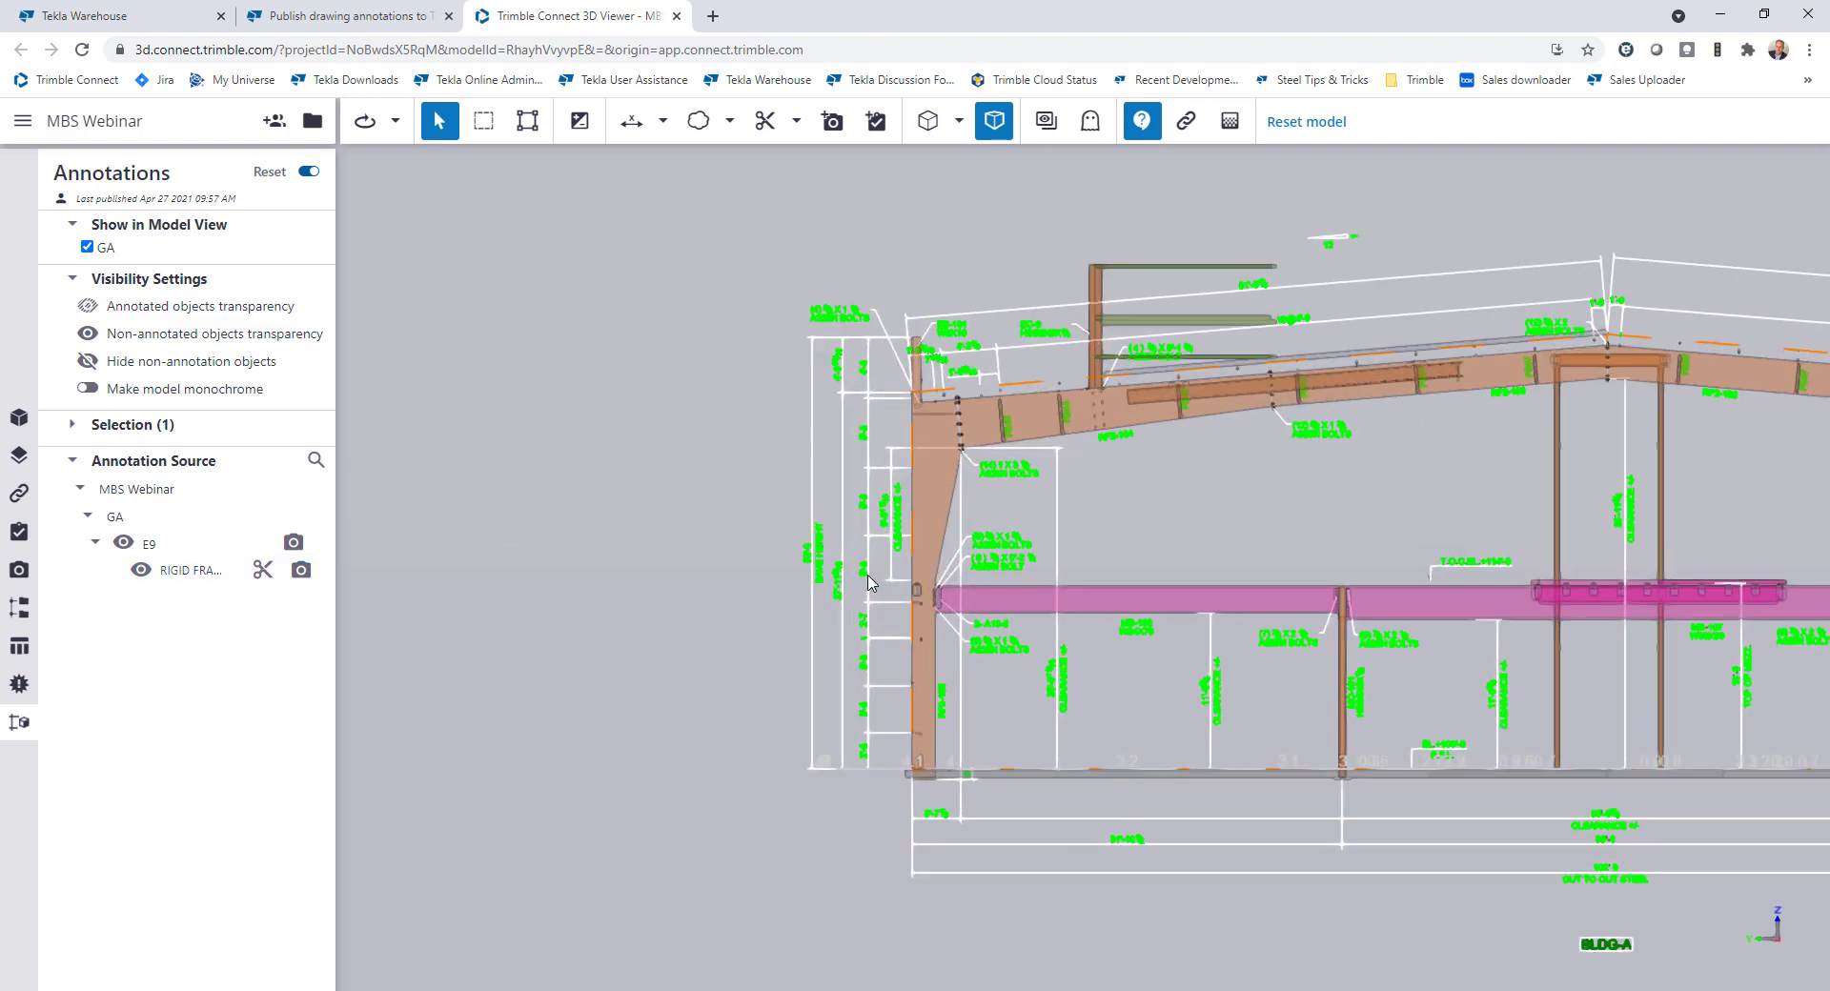
scroll(1020, 626, "up", 3)
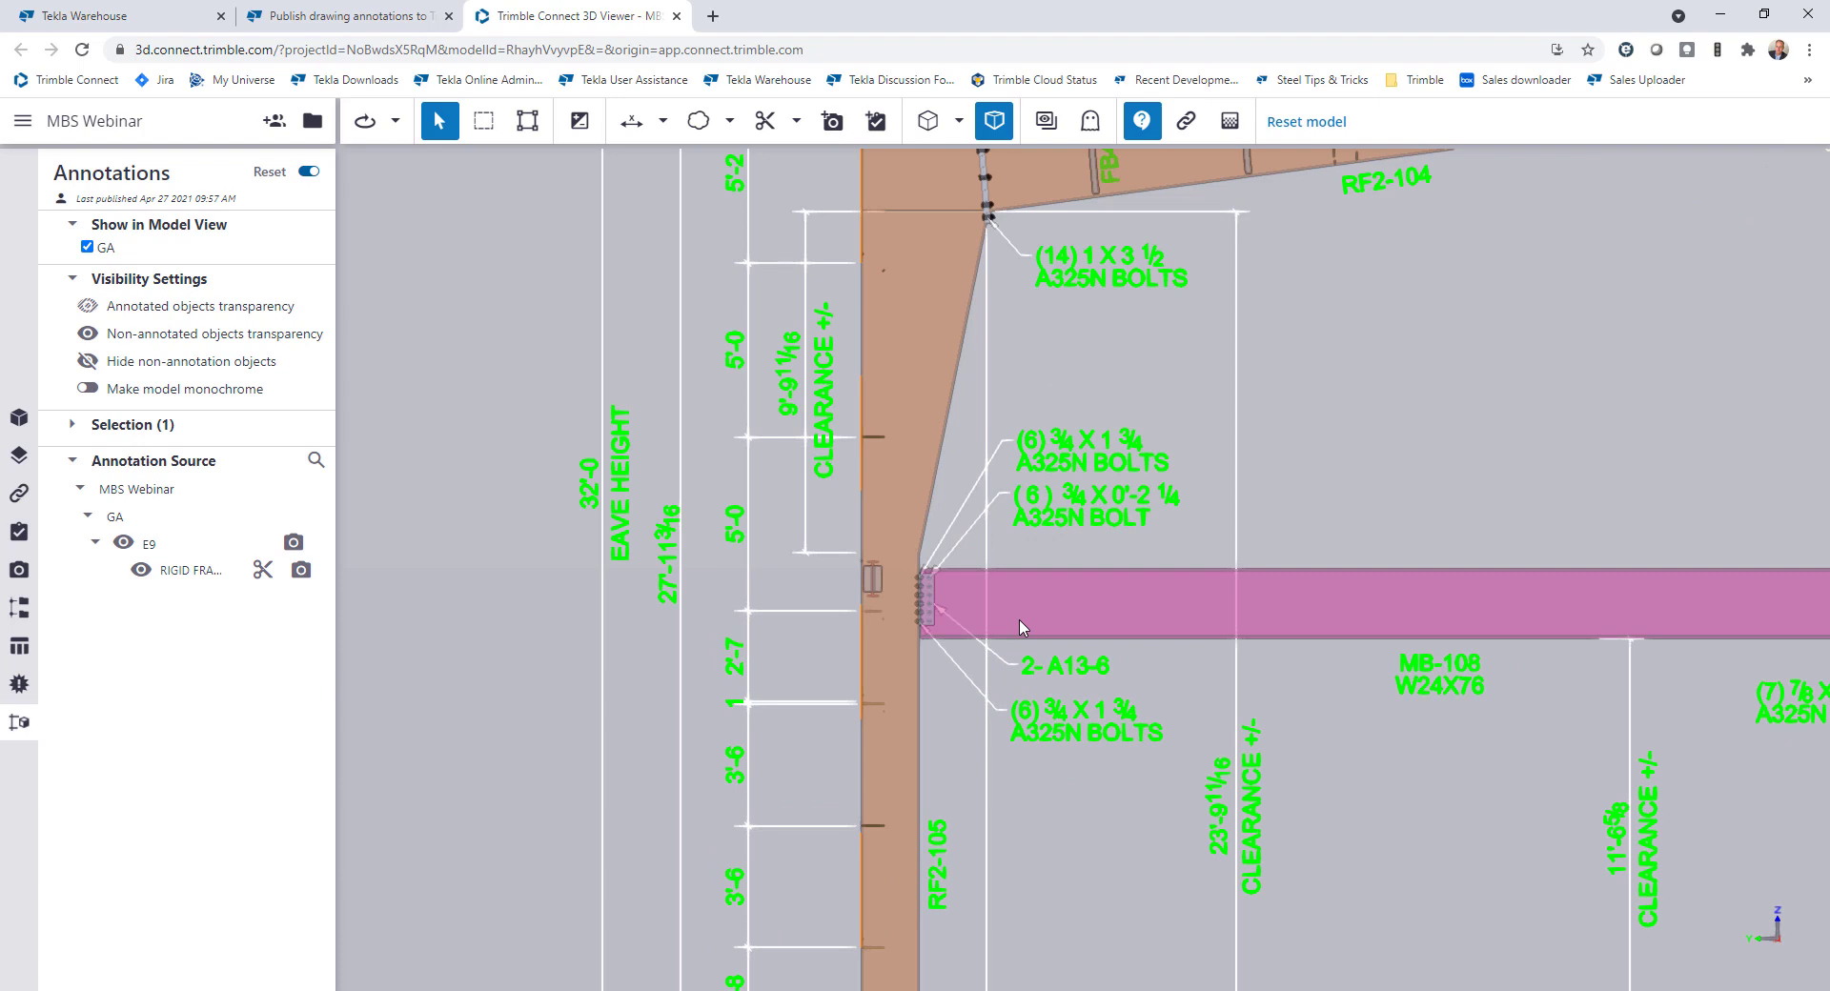
scroll(831, 673, "down", 2)
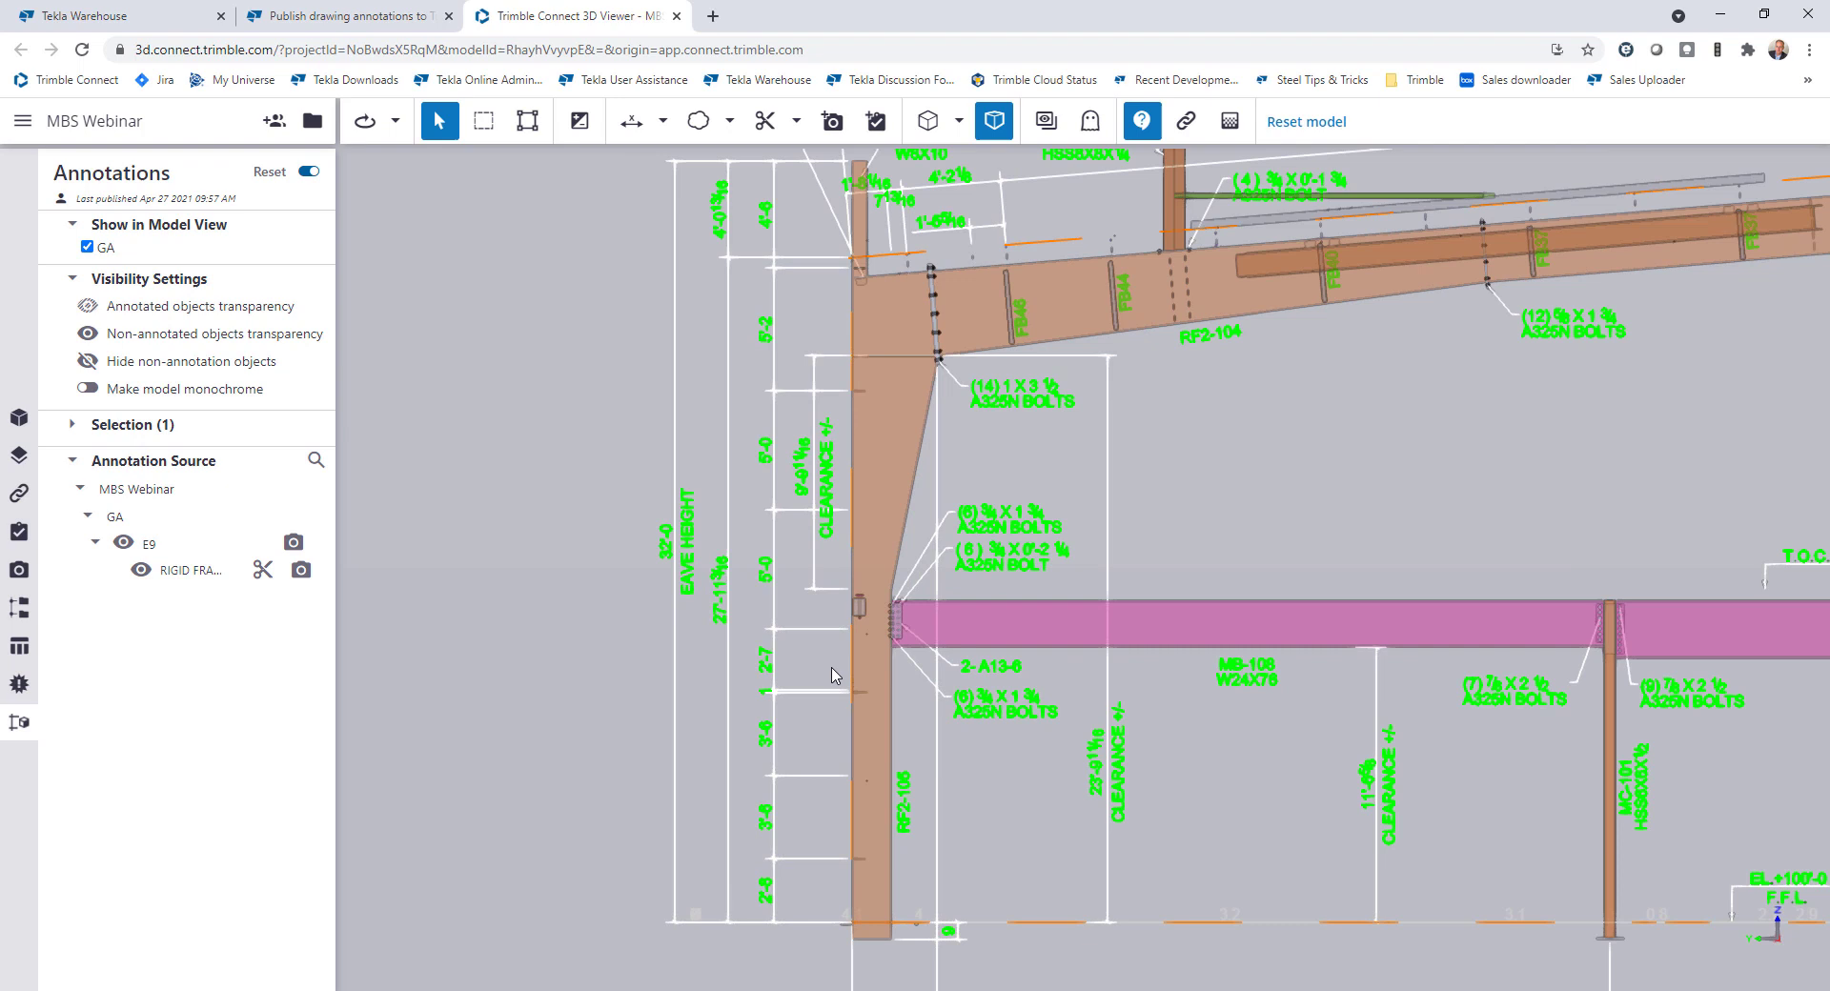
scroll(750, 715, "down", 3)
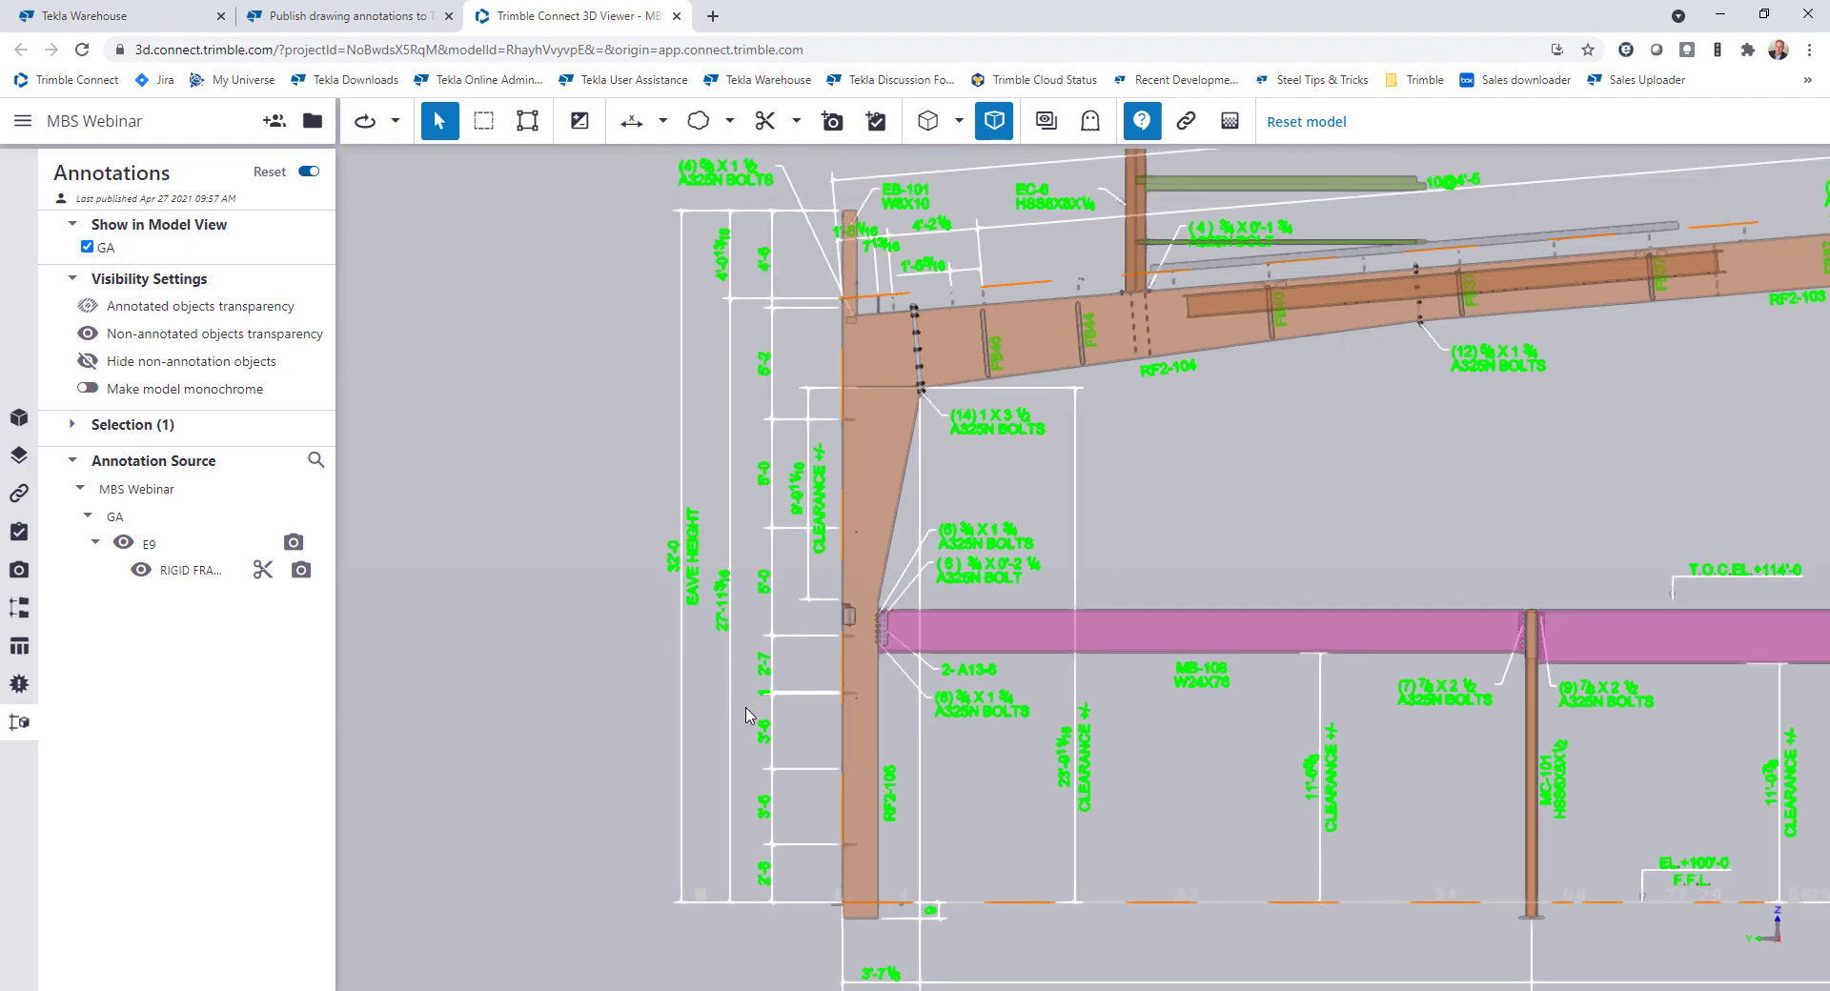
scroll(750, 714, "down", 1)
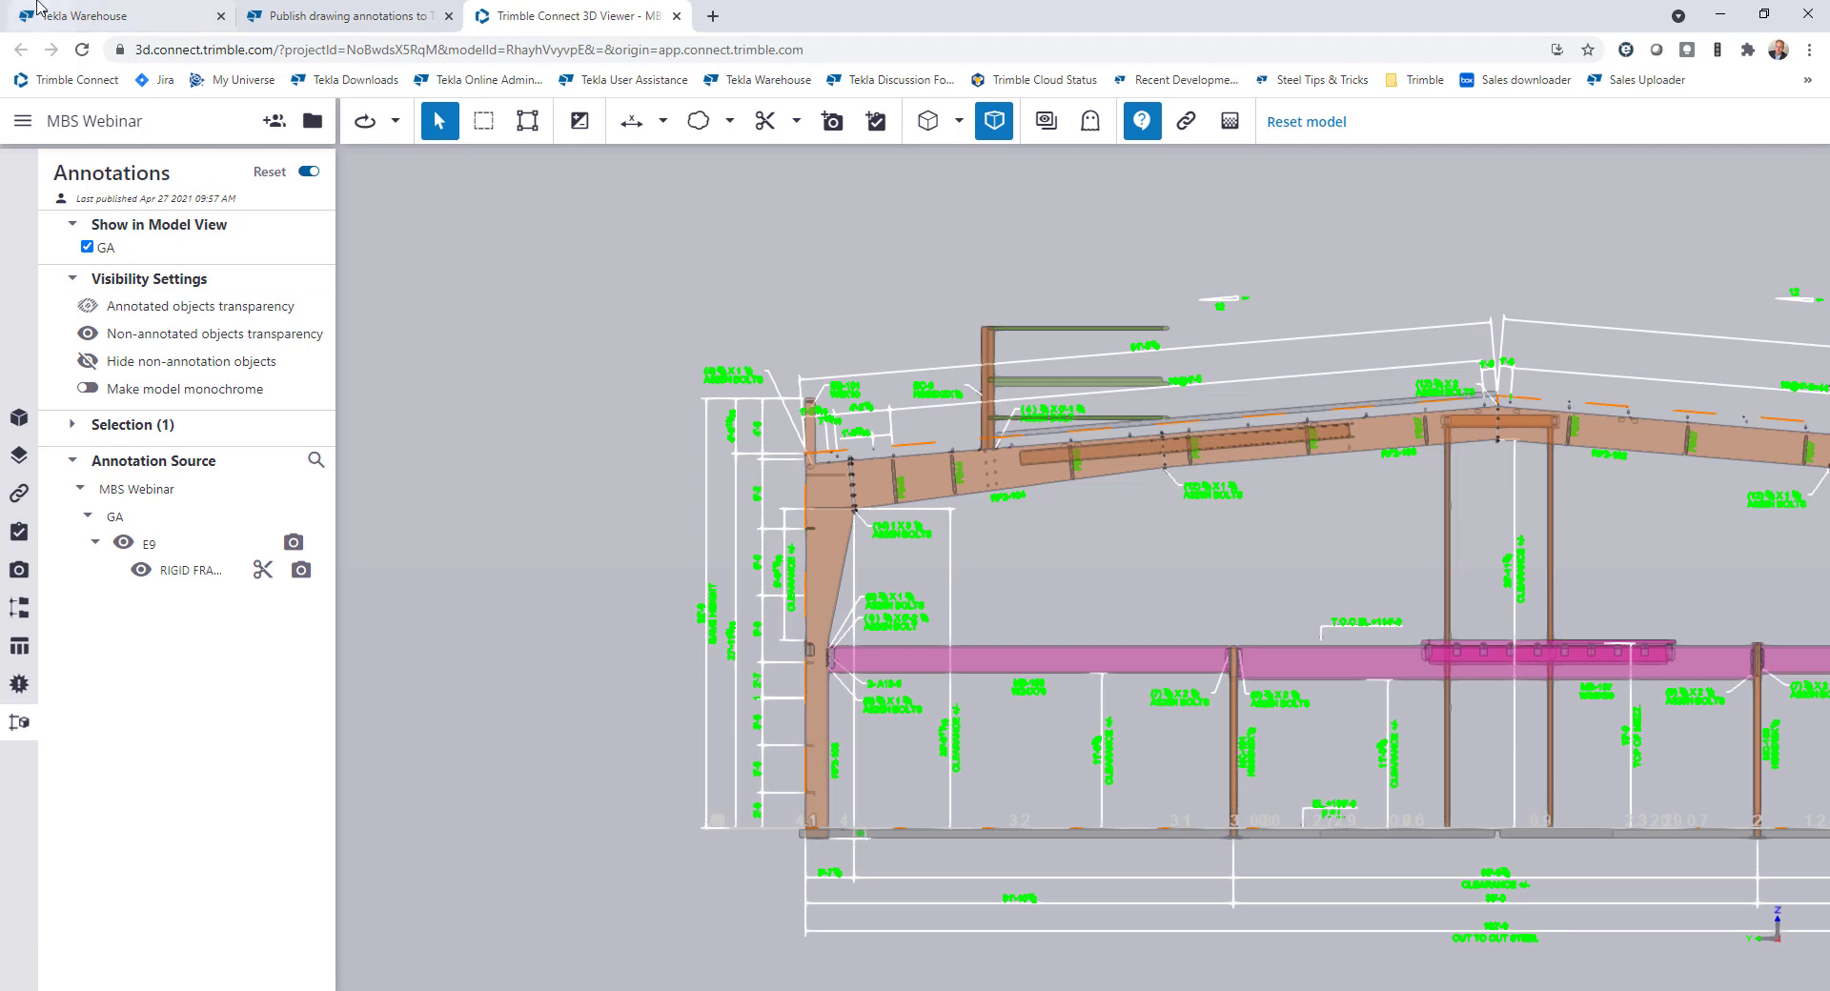
Switch to the Tekla Warehouse page for the Publish drawing annotations to Trimble Connect extension
left_click(92, 17)
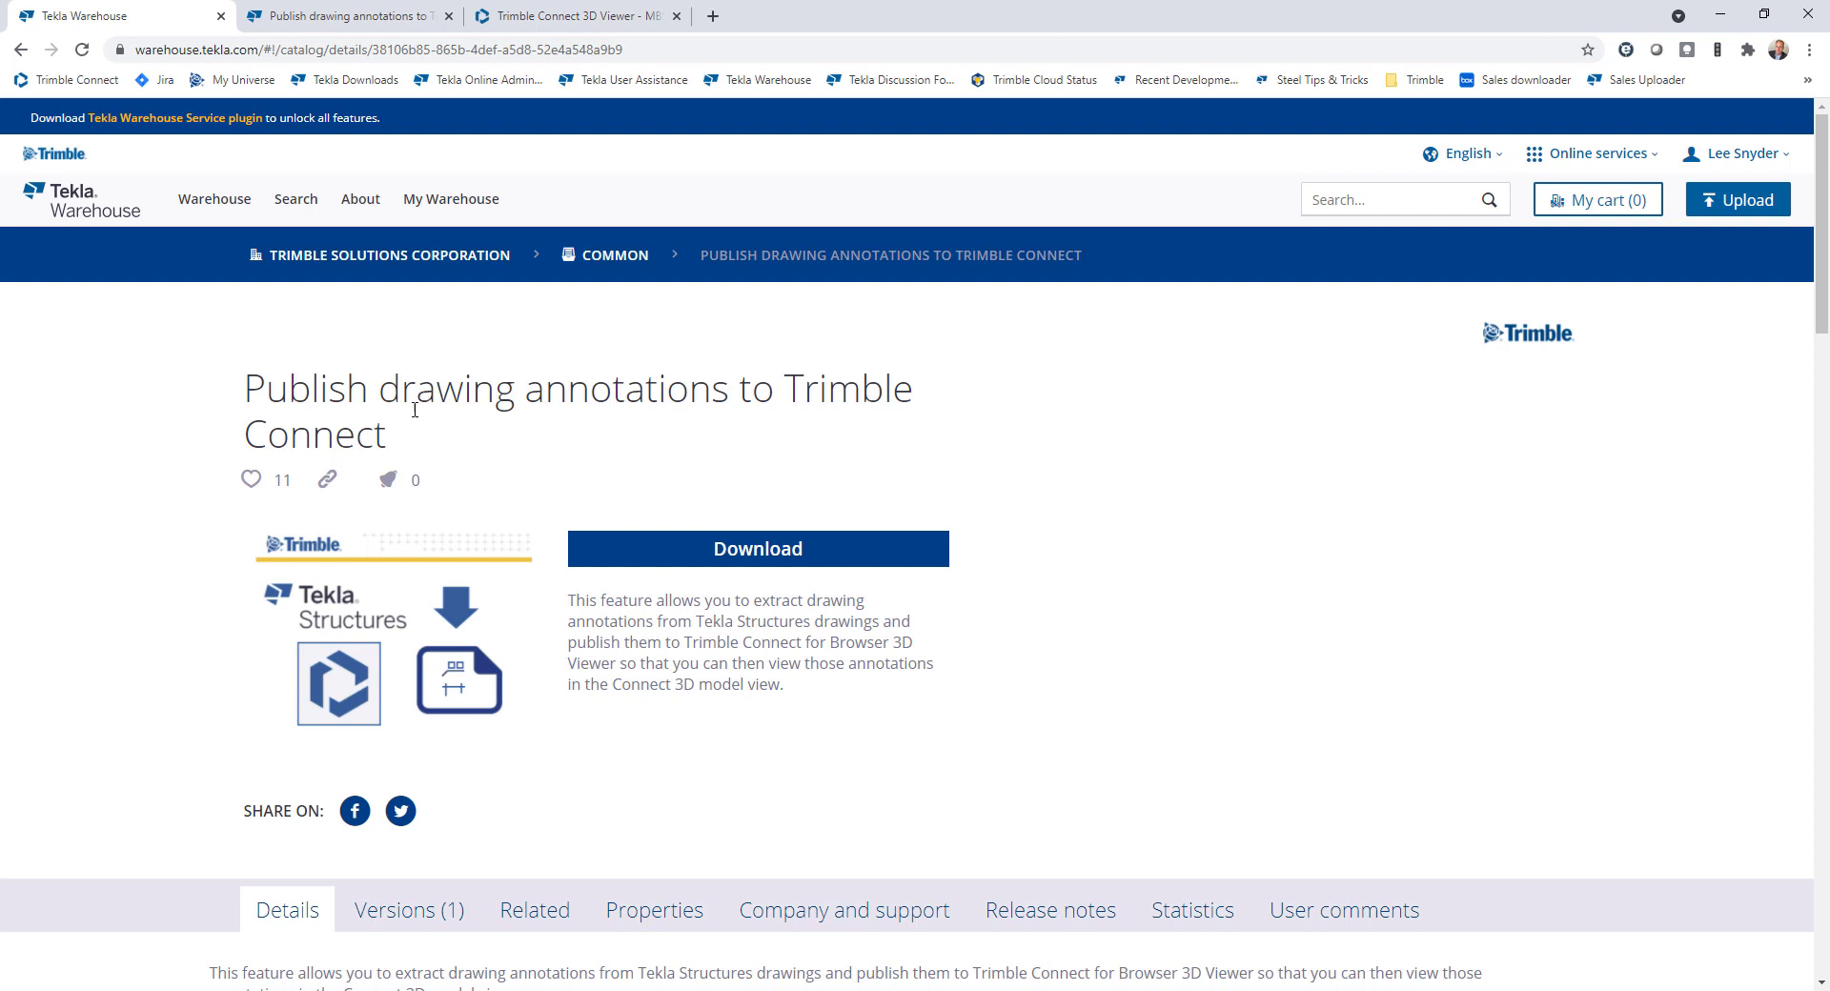
Bring up the extension's help article and scroll to the overview of its two parts
left_click(334, 19)
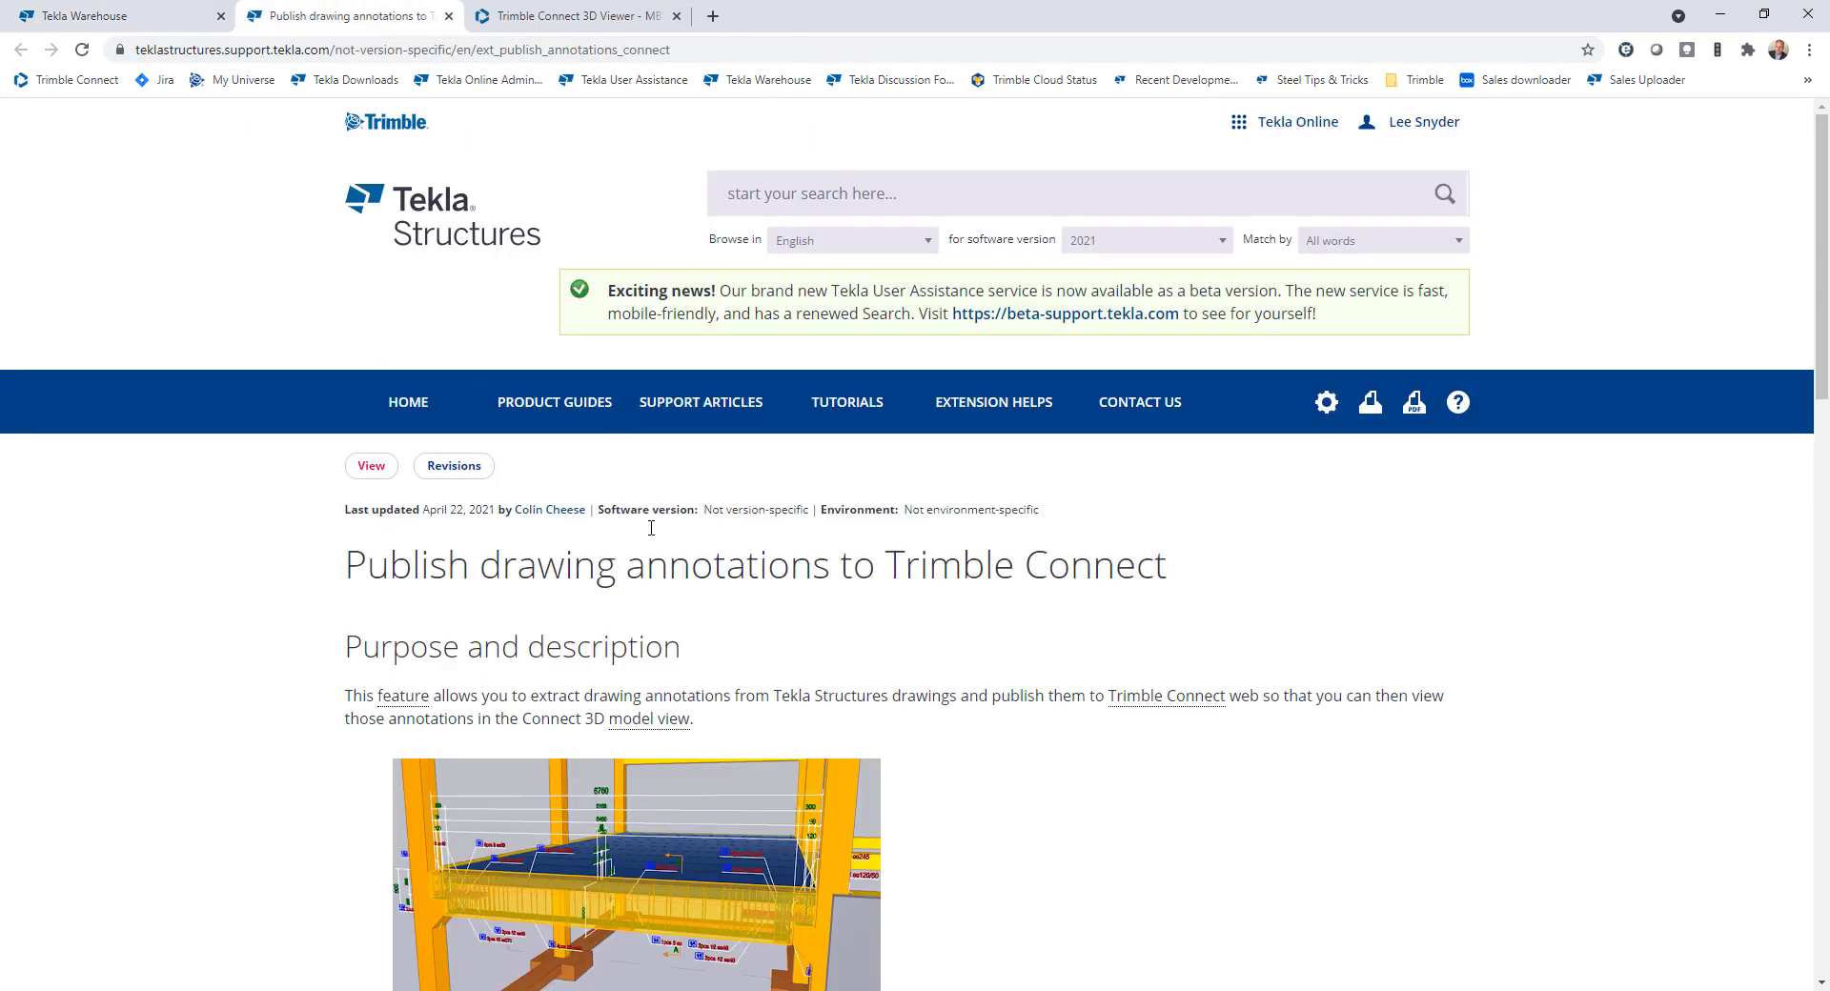
scroll(648, 524, "down", 4)
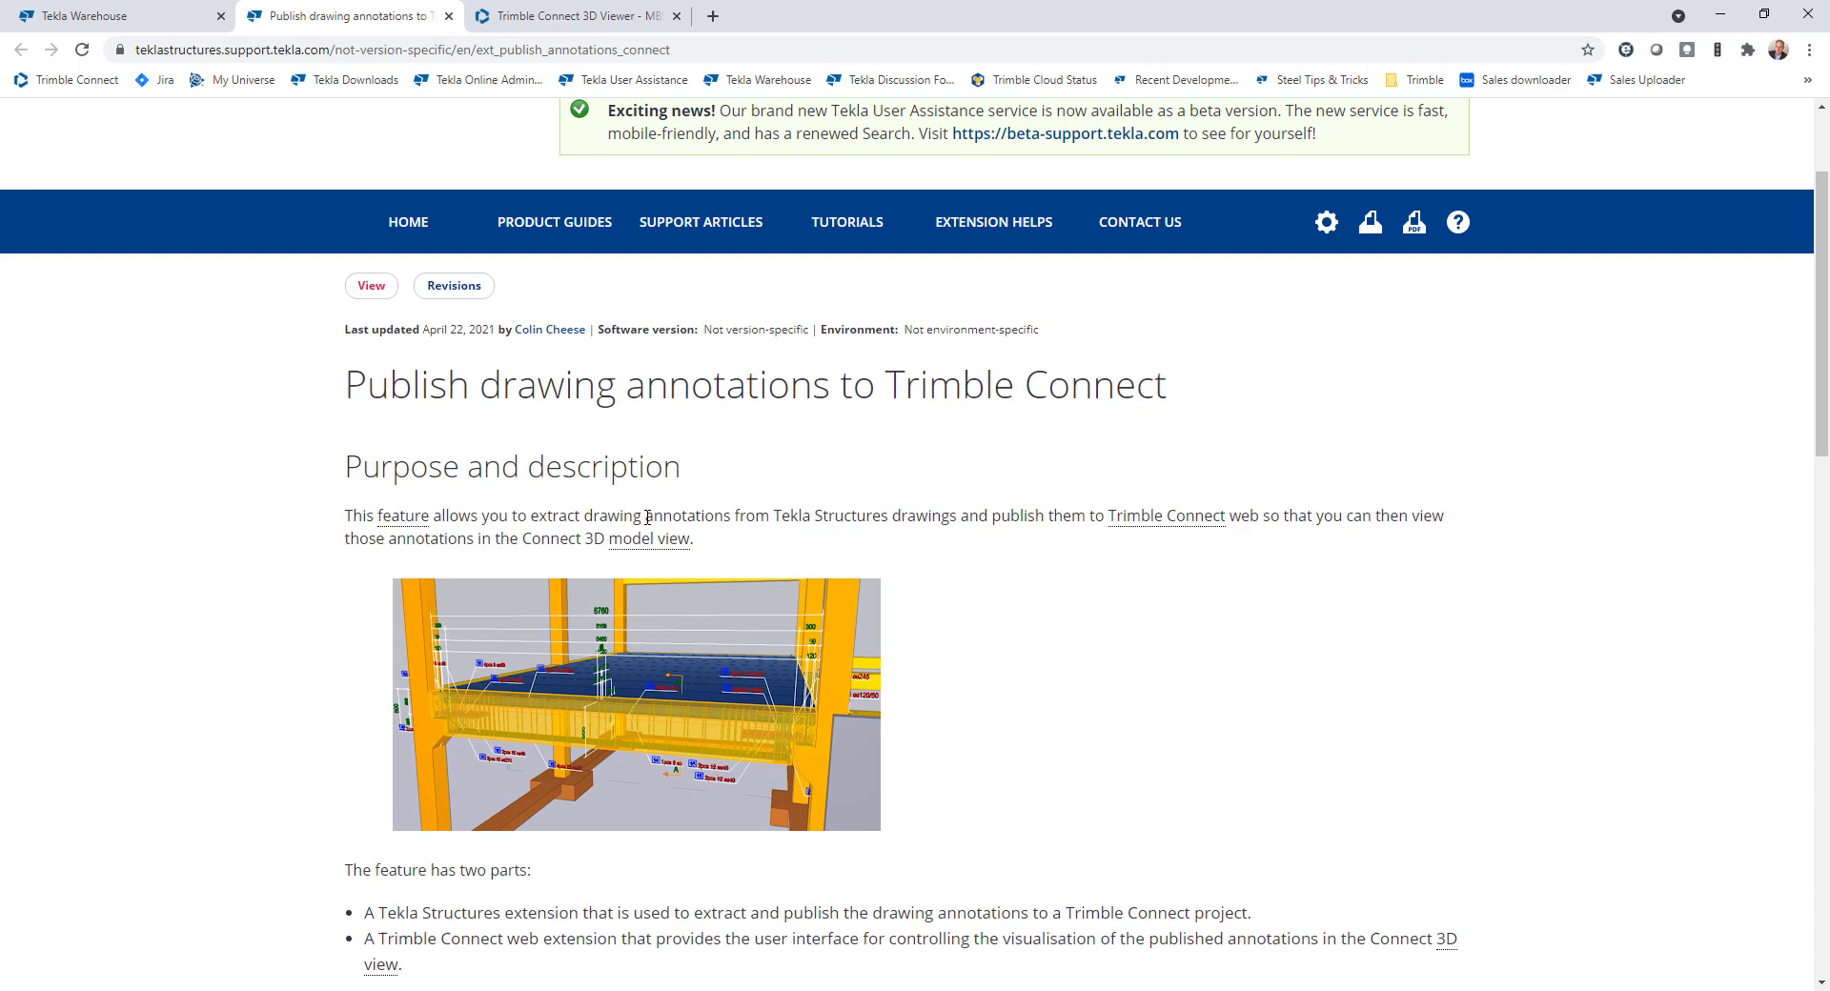
scroll(647, 518, "down", 4)
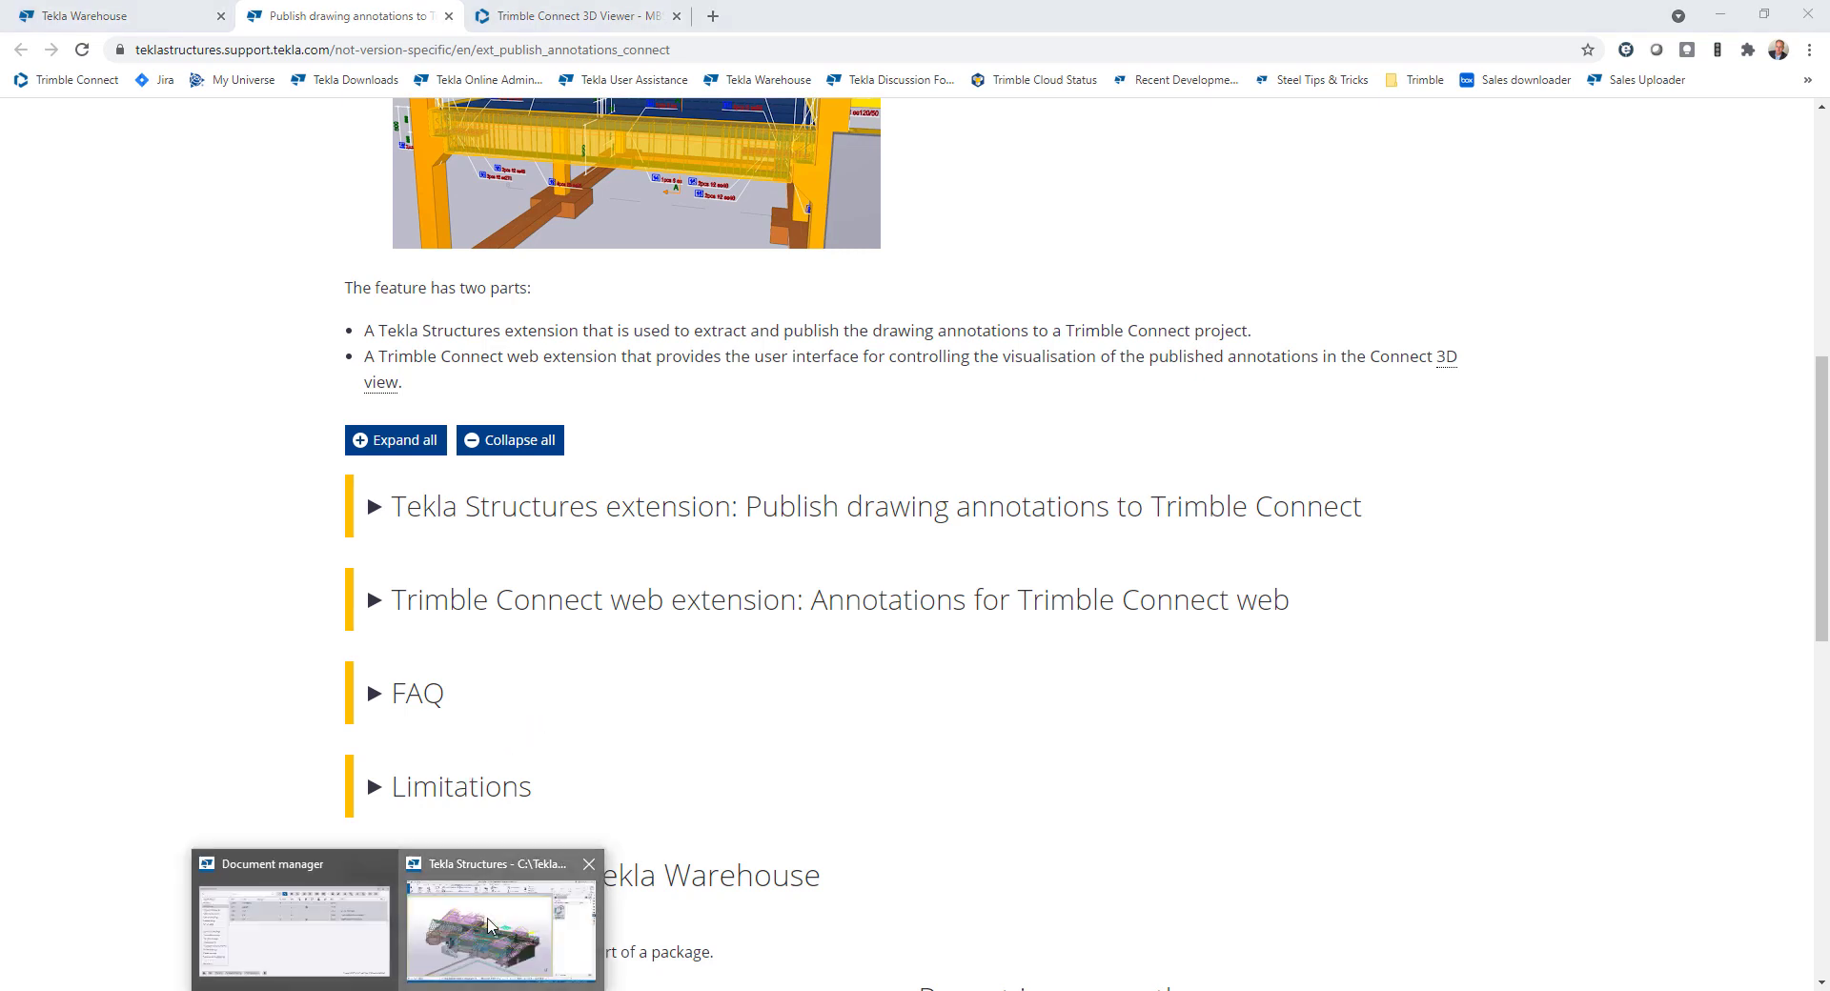
Bring Tekla Structures forward and frame the whole building model in the view
left_click(530, 914)
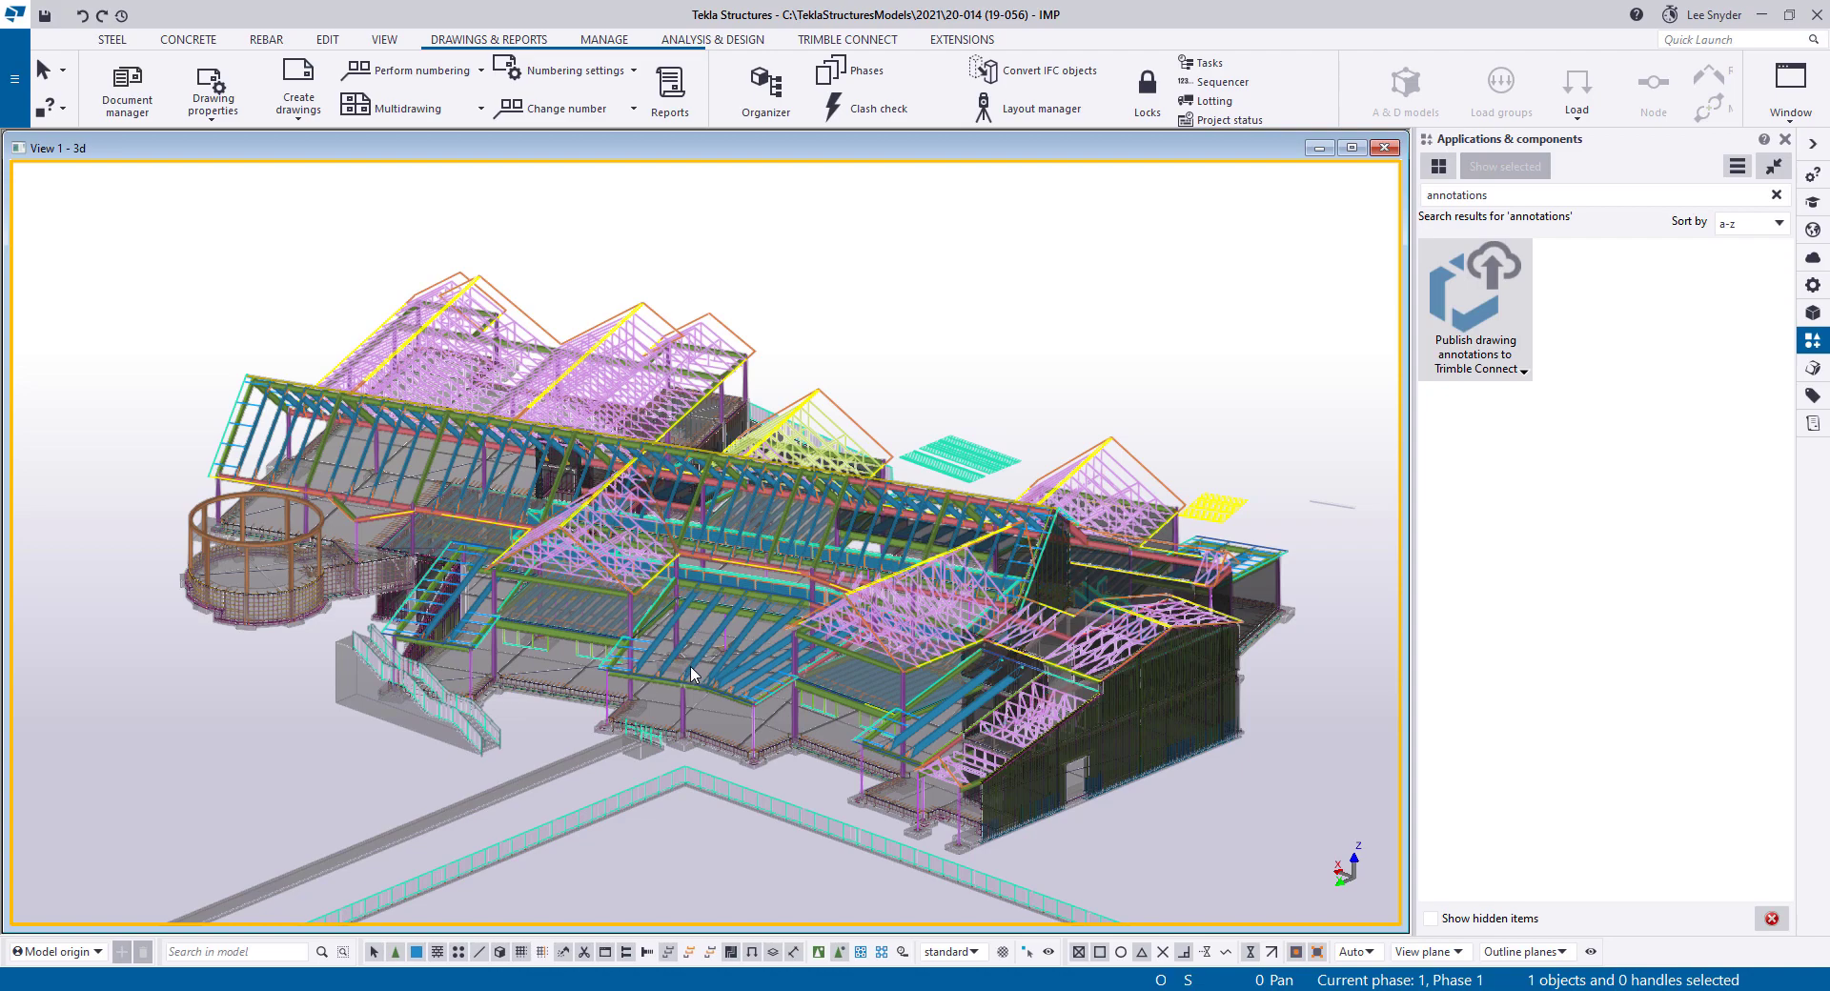
scroll(271, 582, "up", 10)
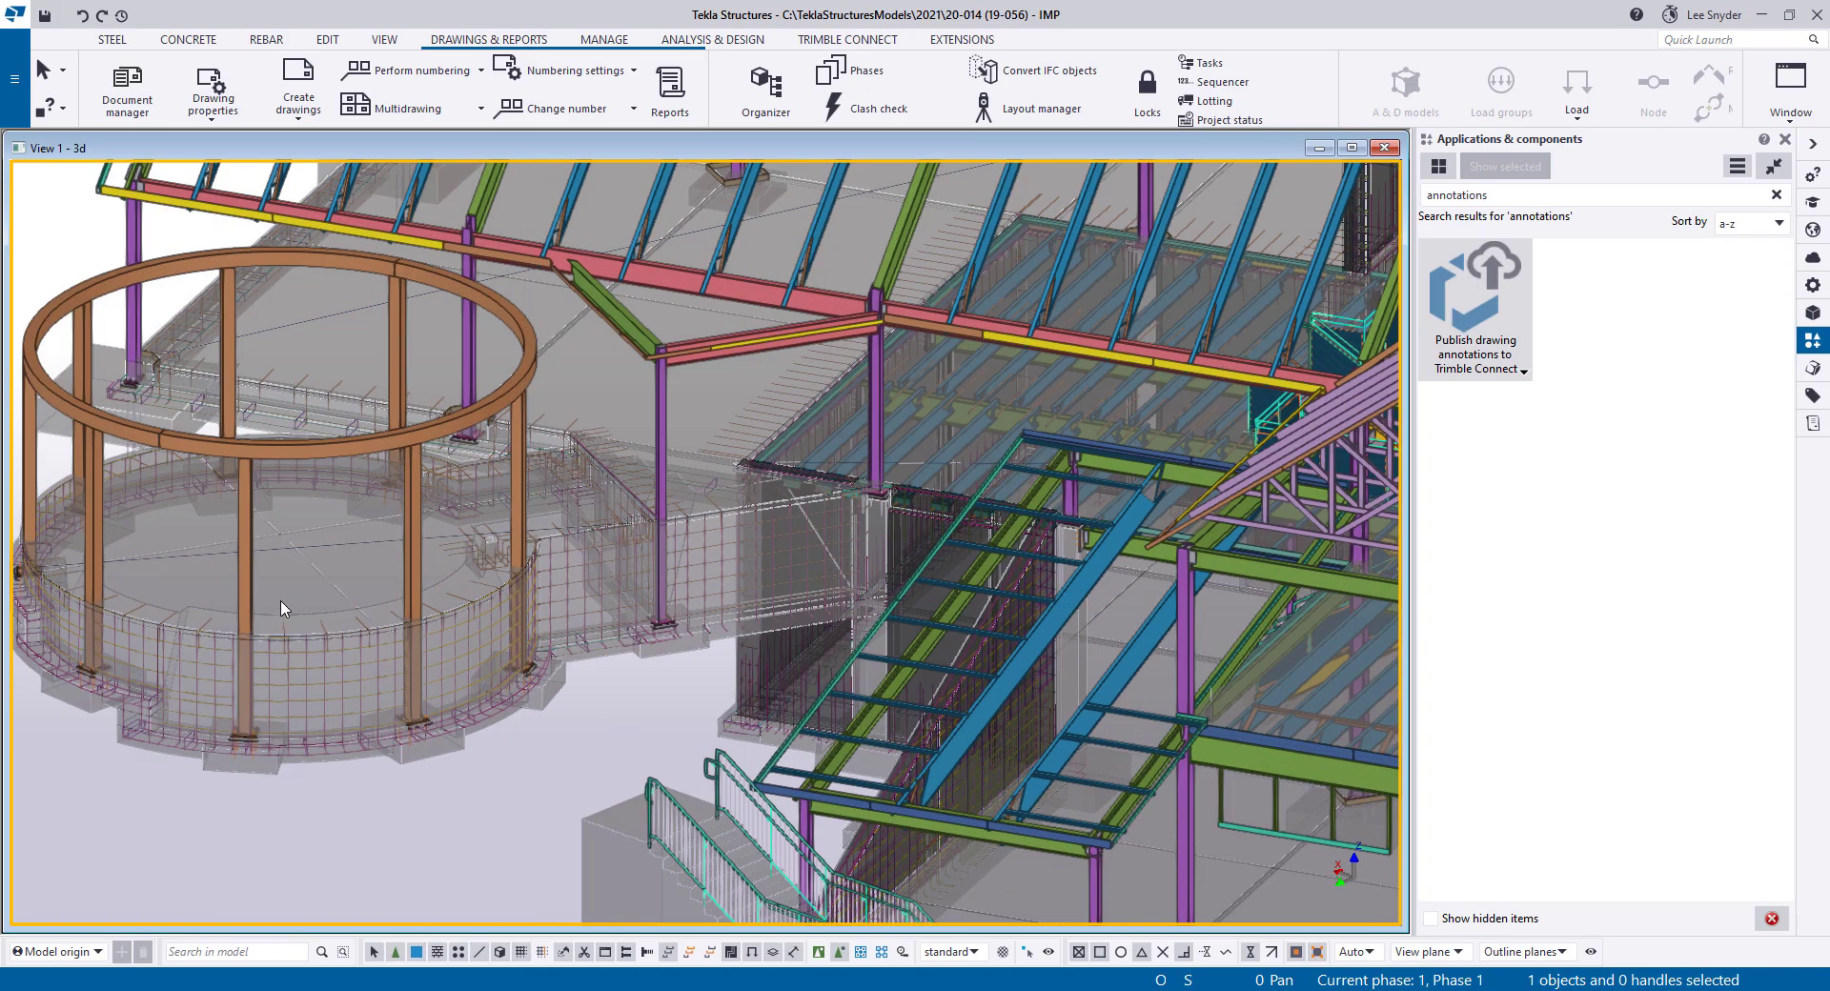
scroll(503, 677, "up", 5)
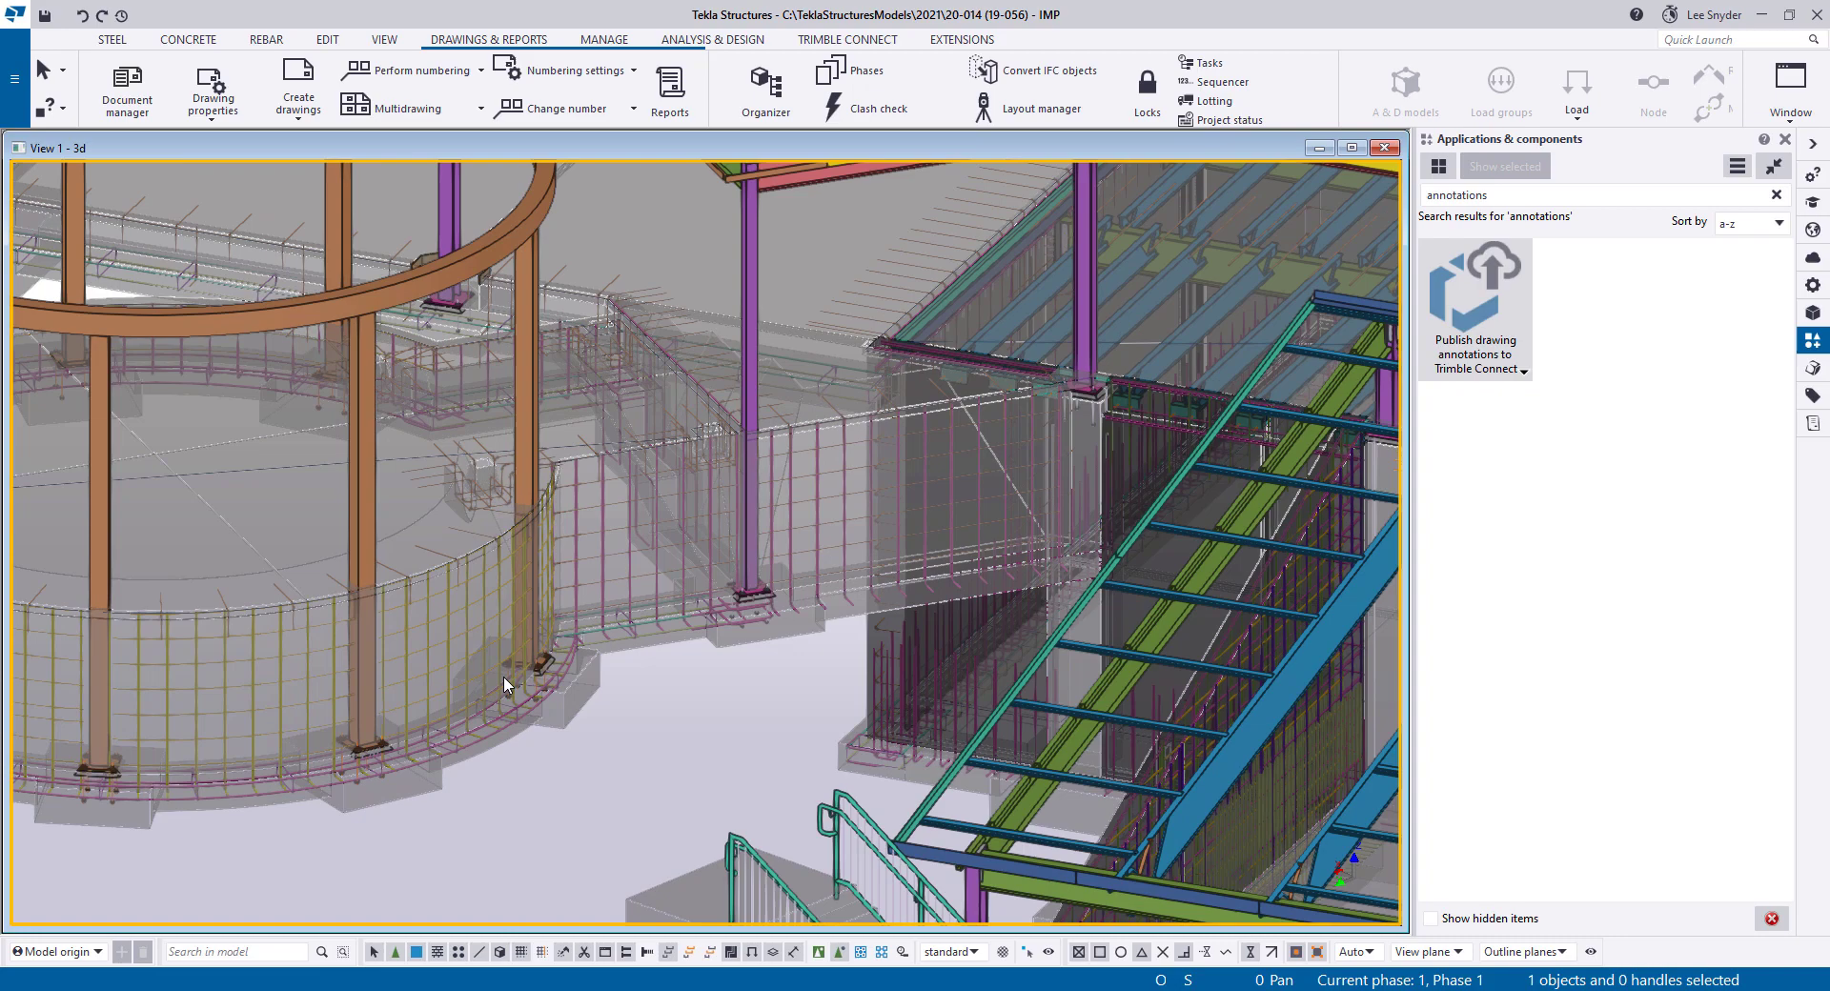
scroll(504, 676, "down", 2)
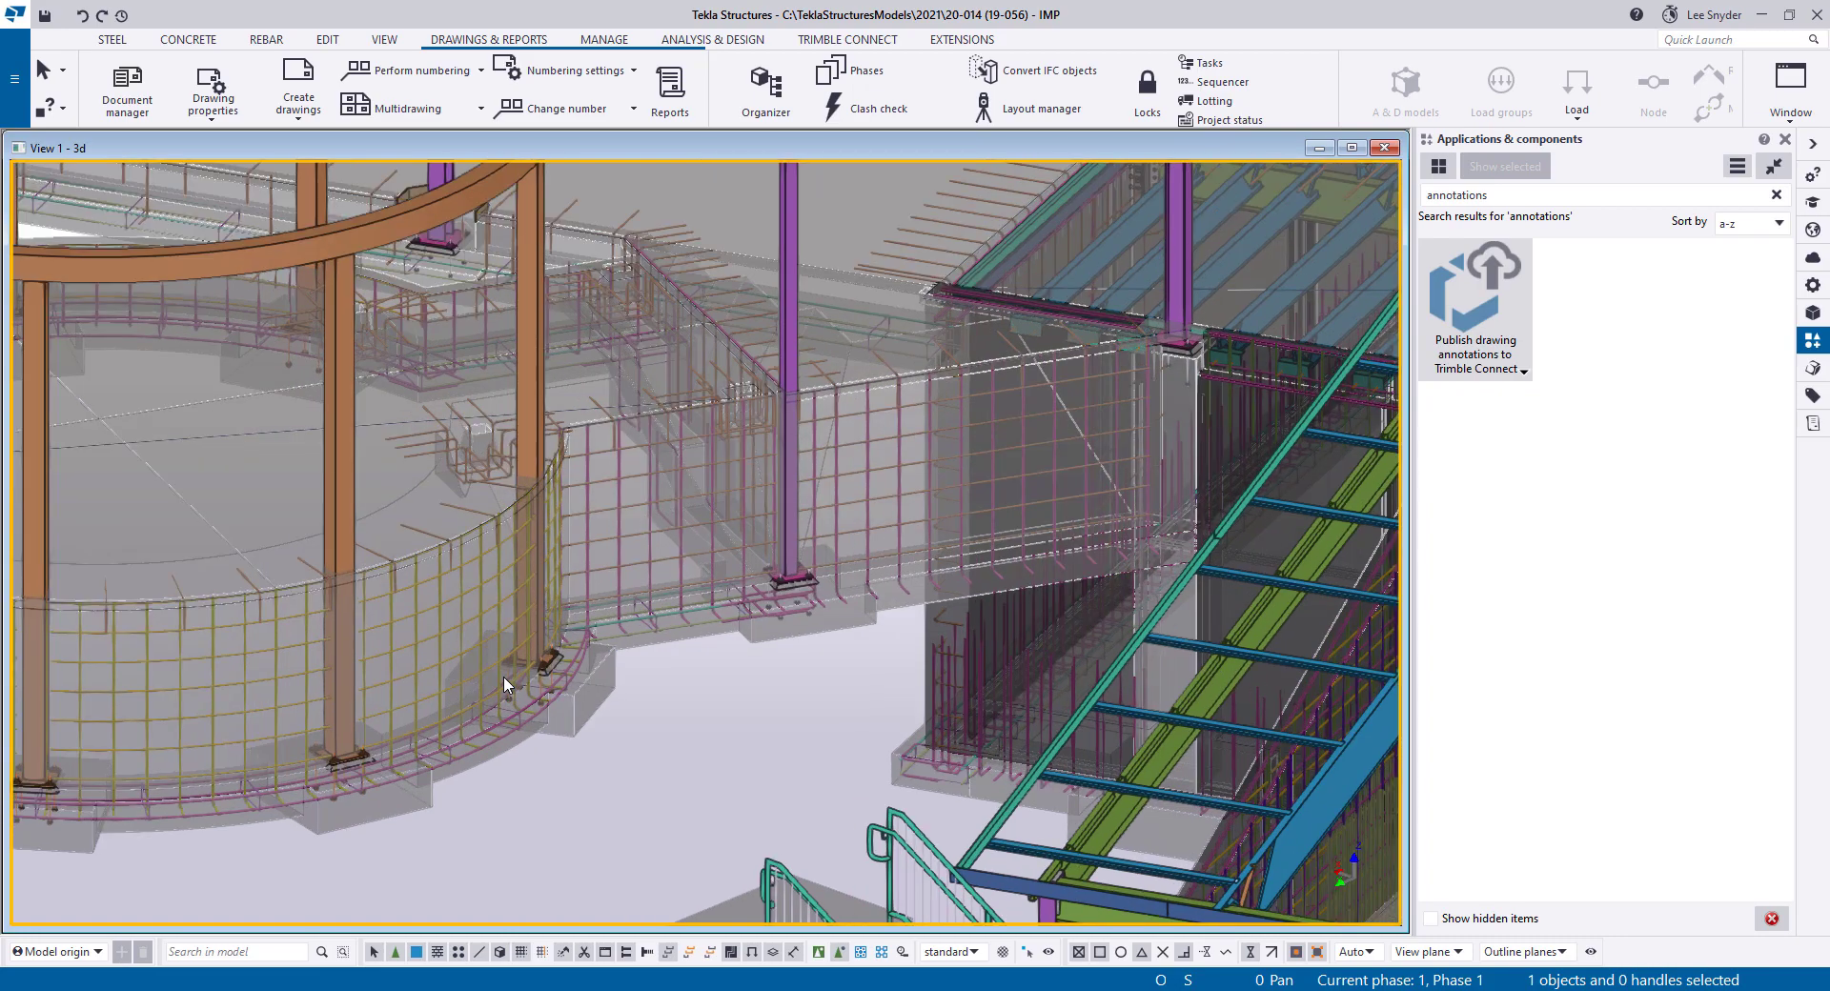
scroll(345, 616, "up", 2)
scroll(343, 615, "down", 8)
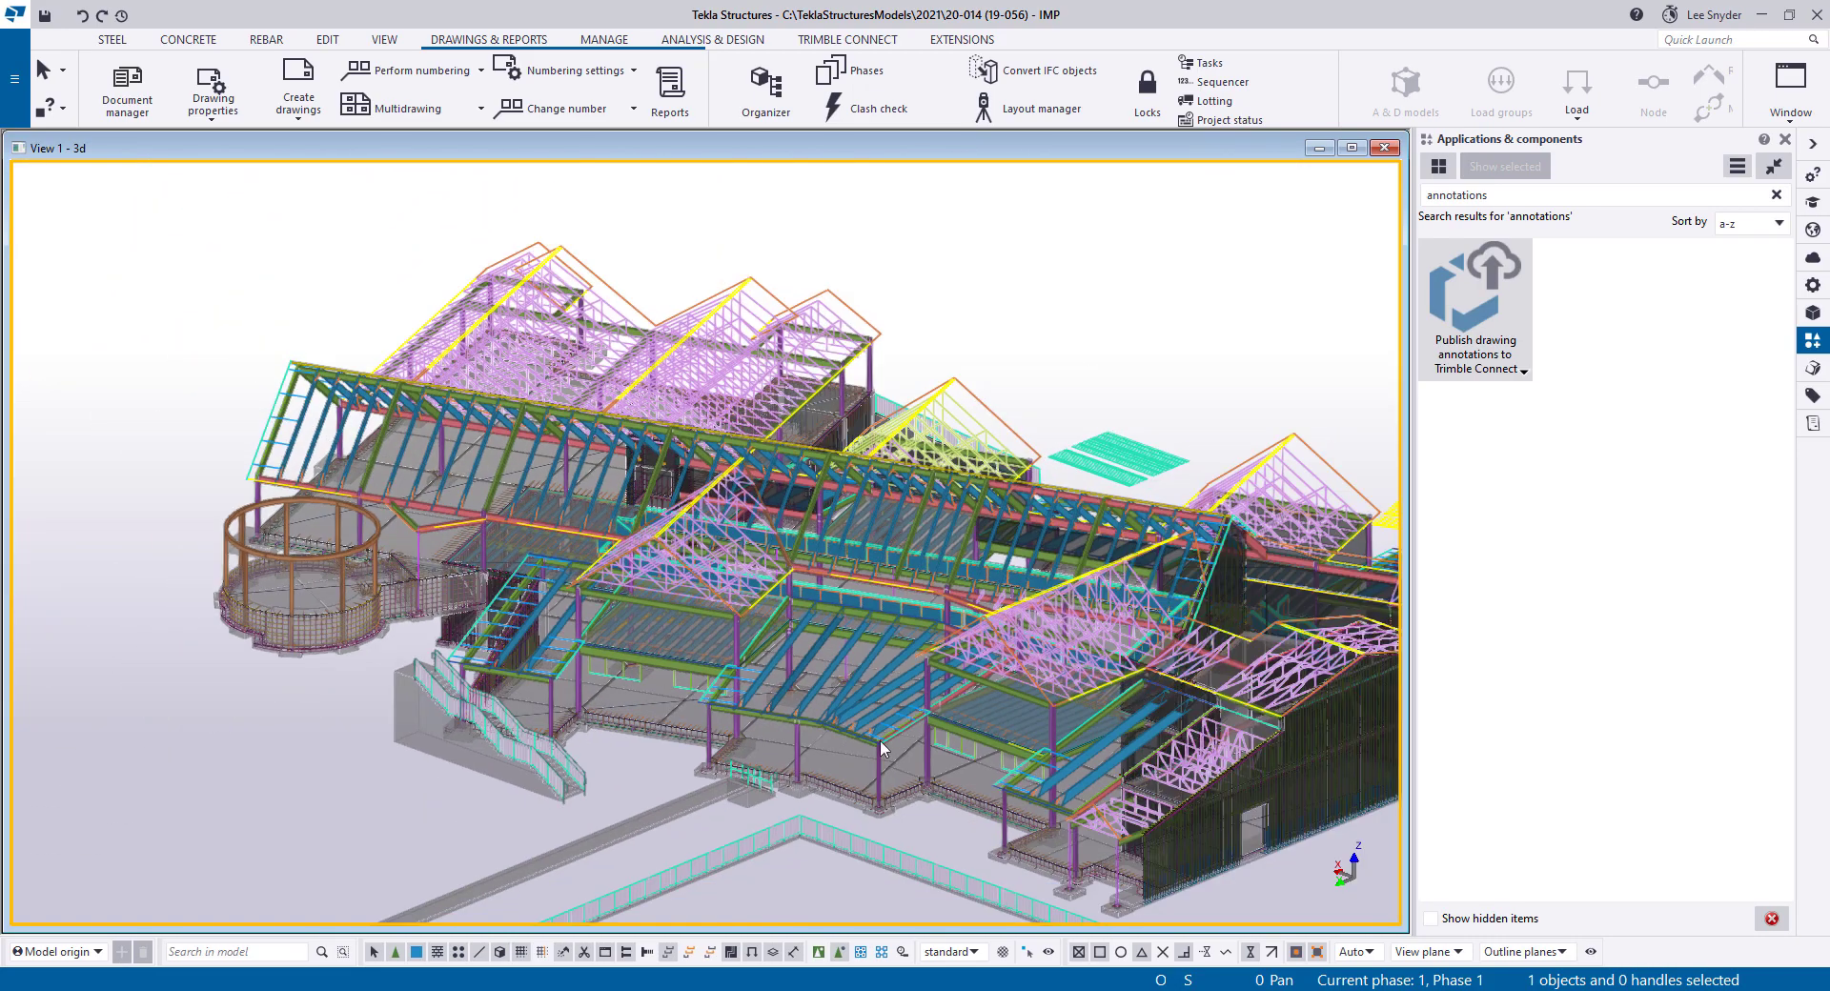
middle_click_drag(882, 748, 788, 637)
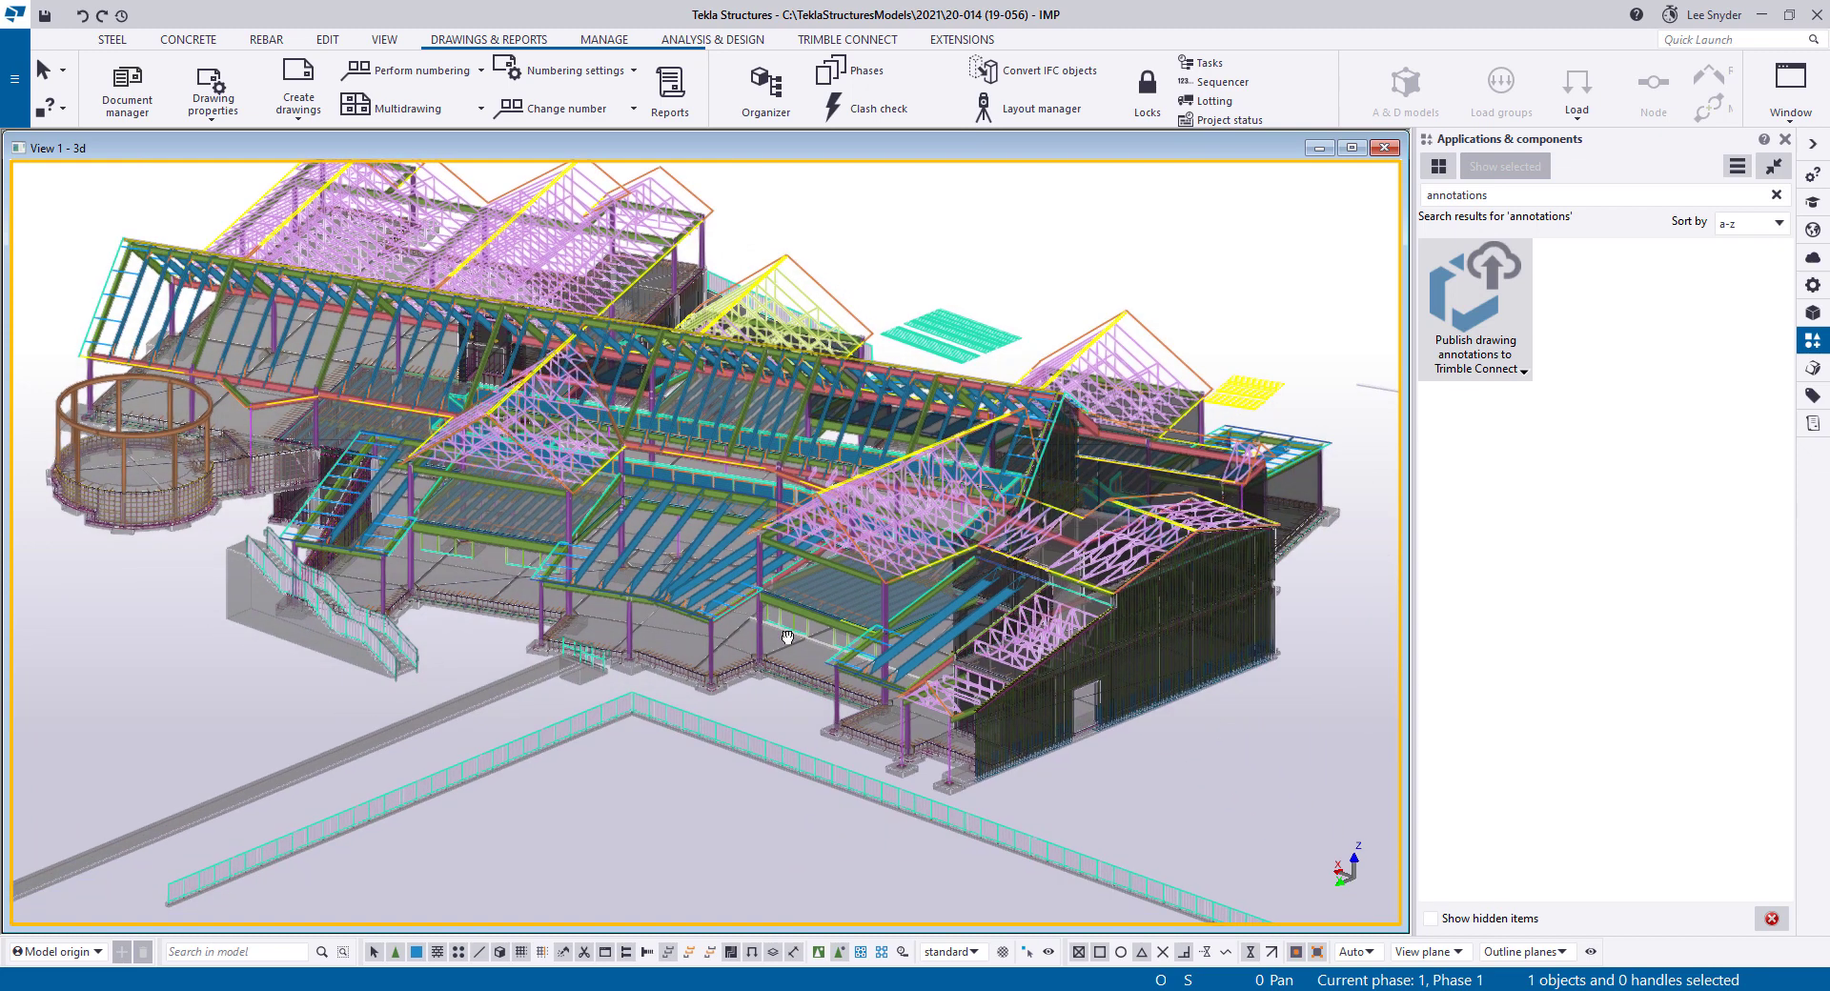
middle_click_drag(785, 566, 790, 633)
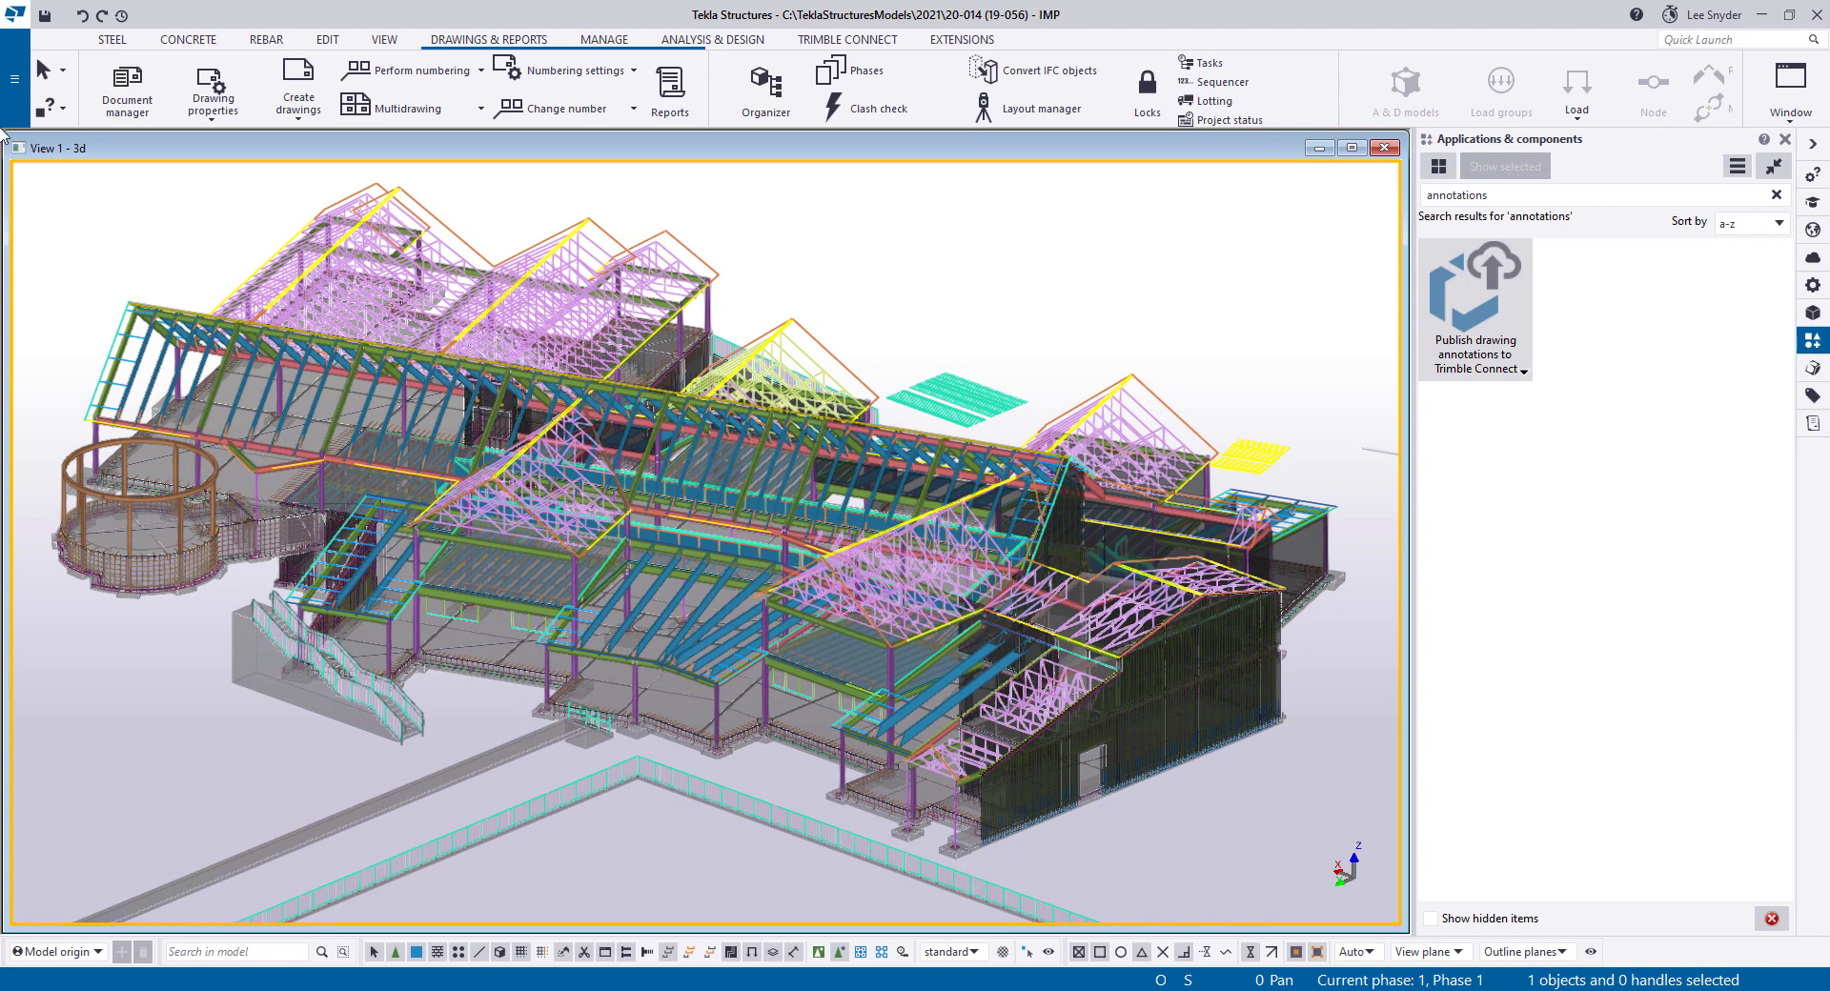
Check the application menu's Trimble Connect options, then show the TRIMBLE CONNECT ribbon tools
left_click(14, 78)
left_click(99, 419)
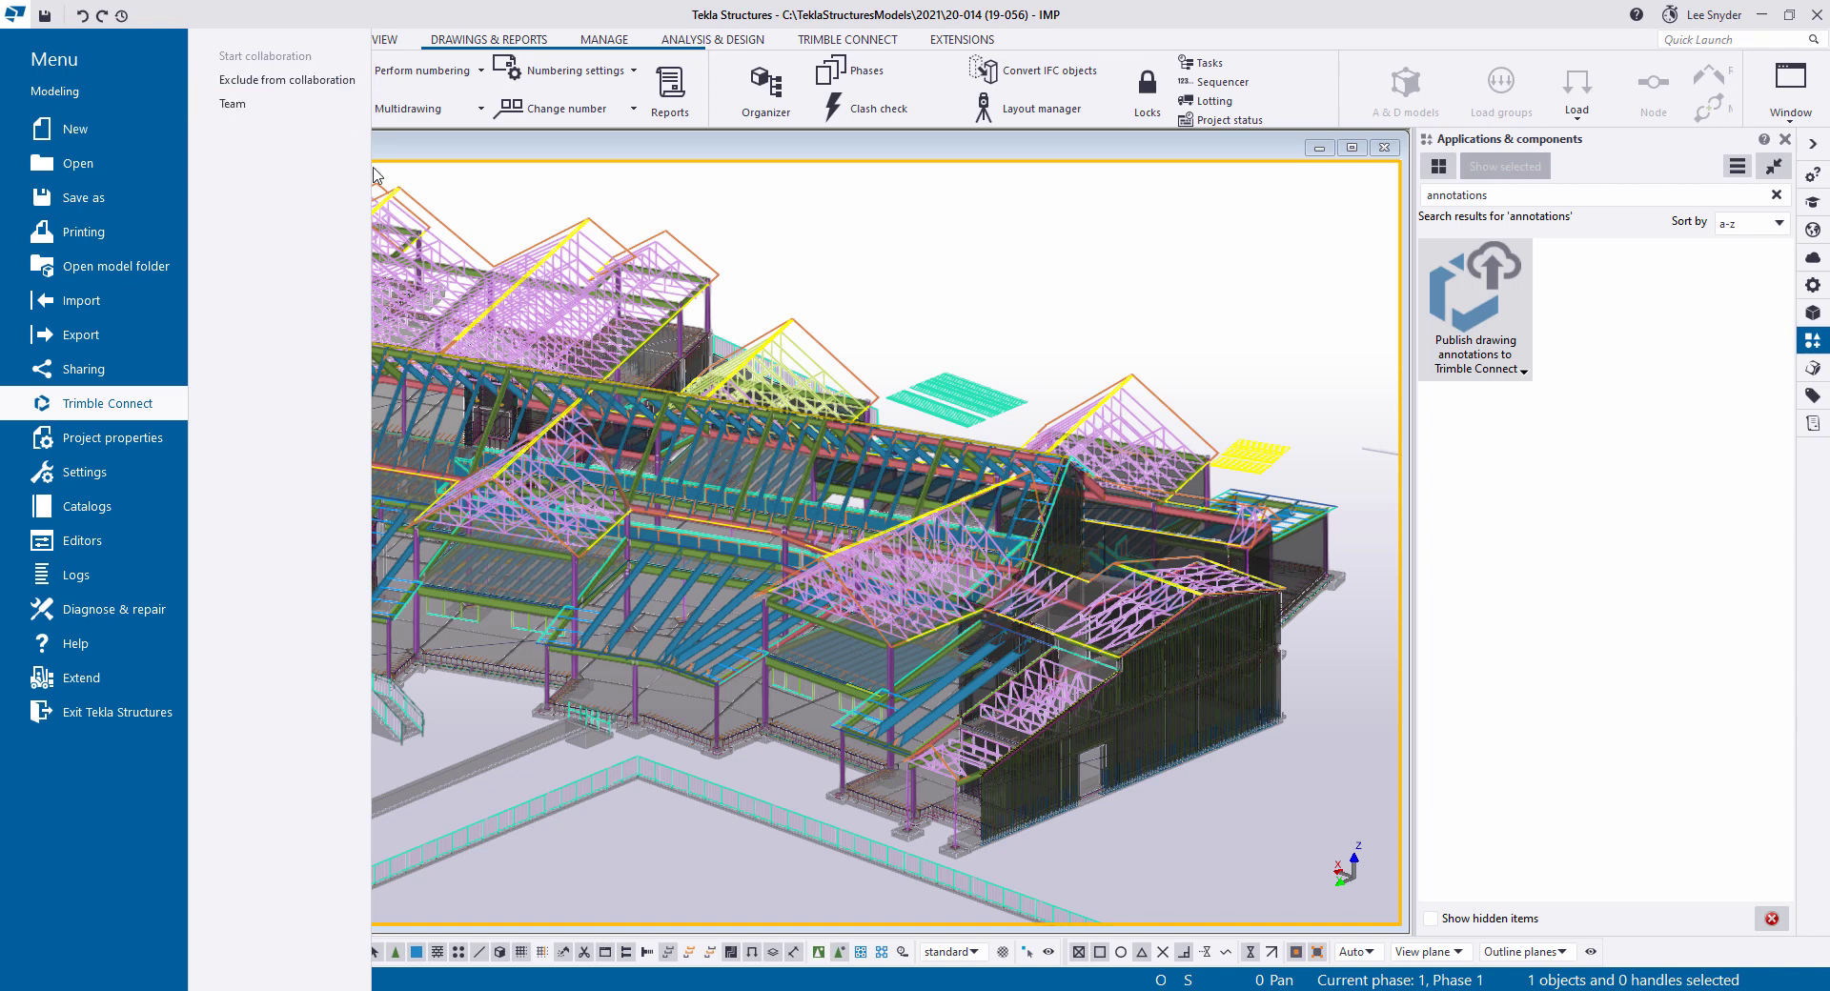
left_click(821, 253)
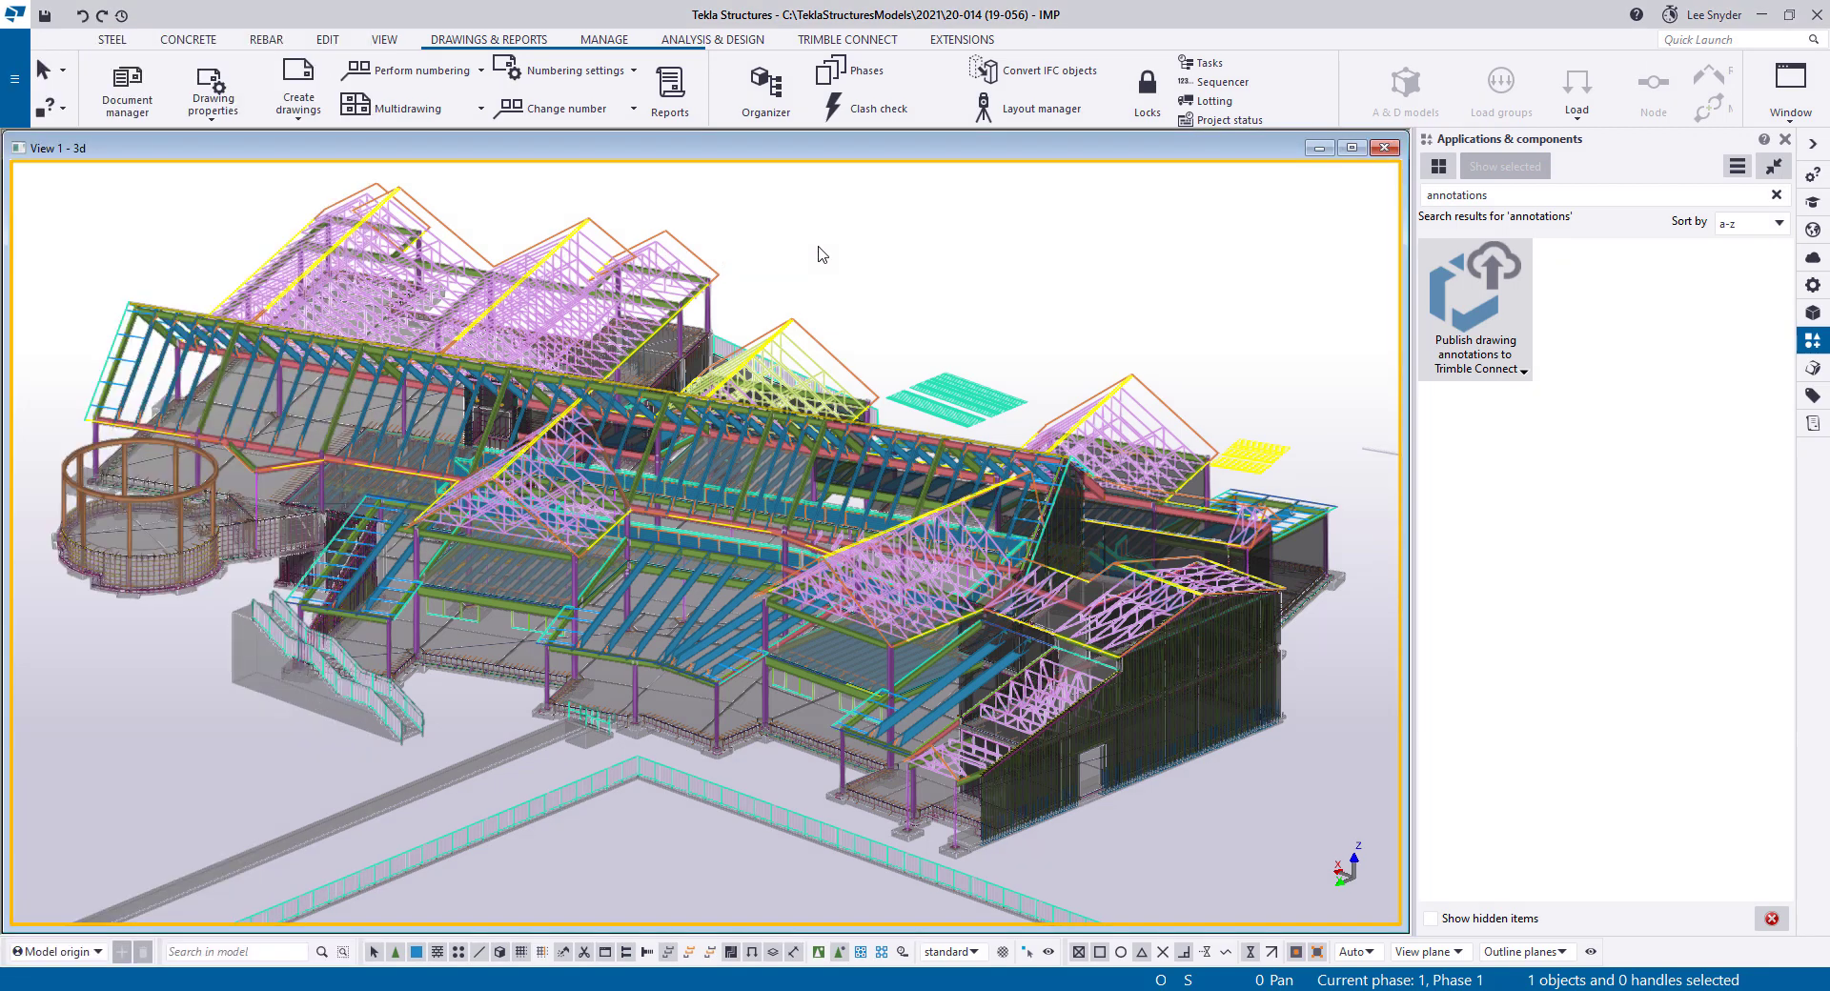
left_click(840, 40)
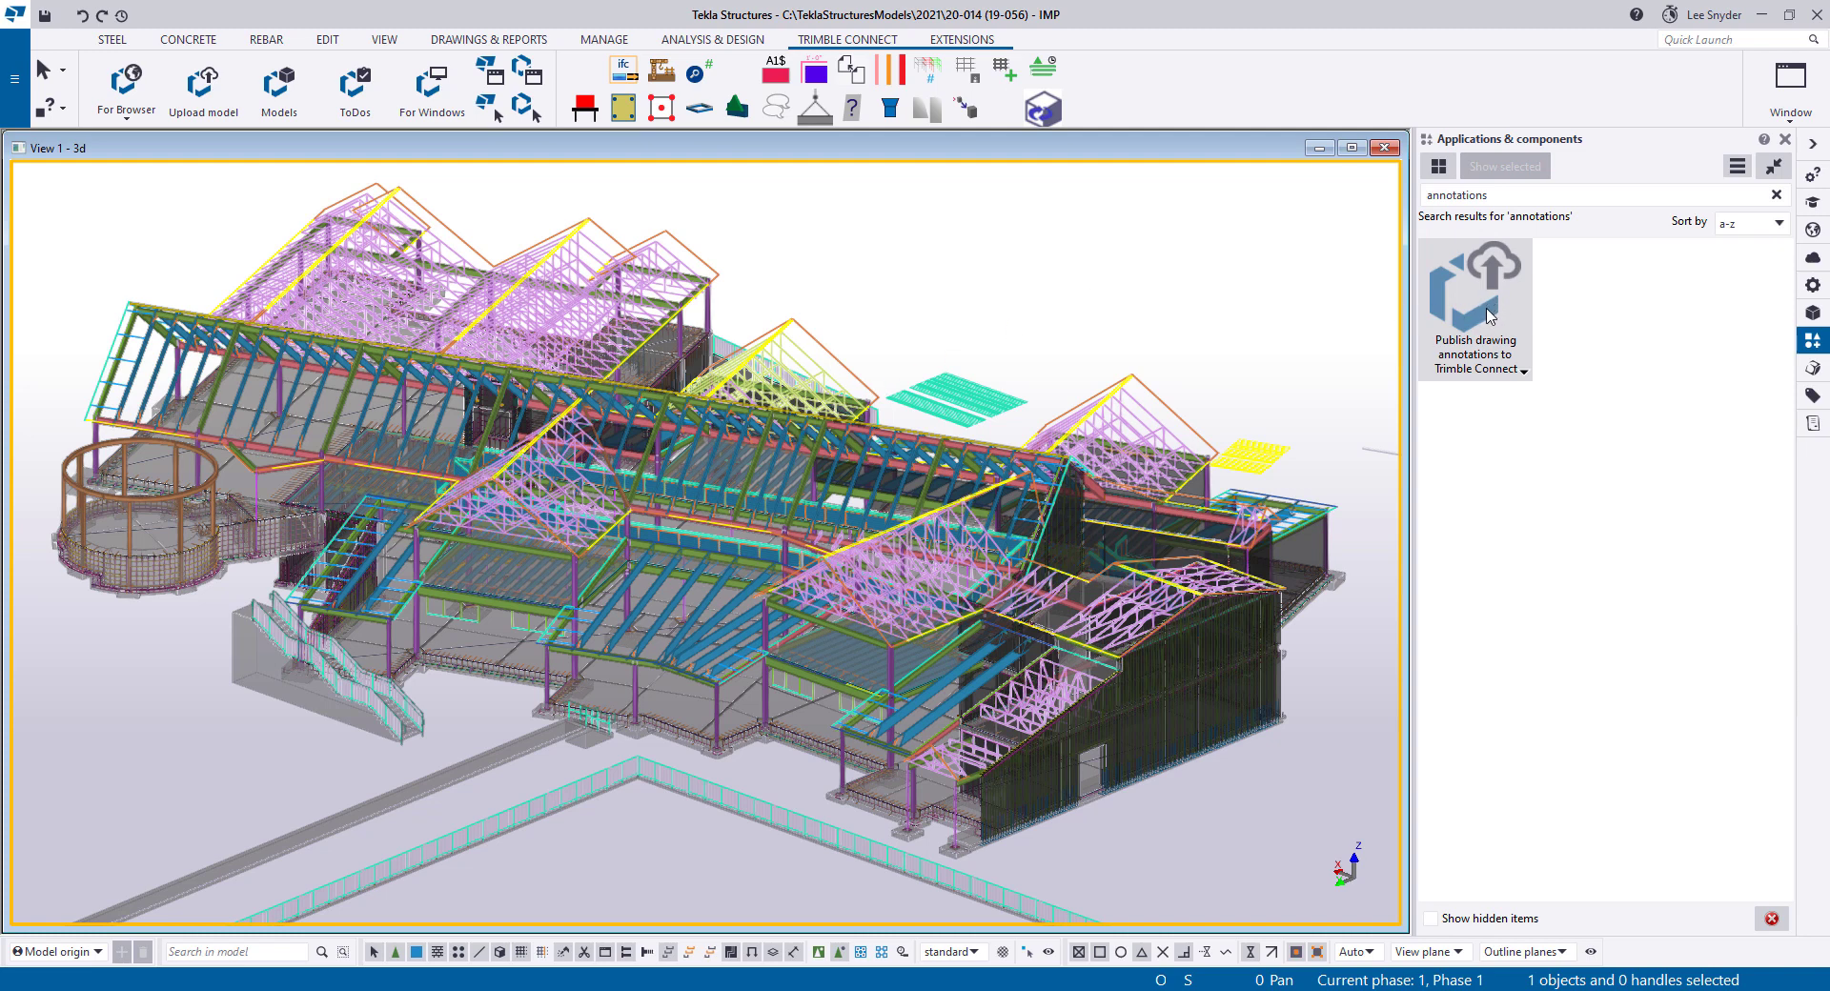
Launch Publish drawing annotations to Trimble Connect, centre its dialog and show its Advanced settings
double_click(1490, 317)
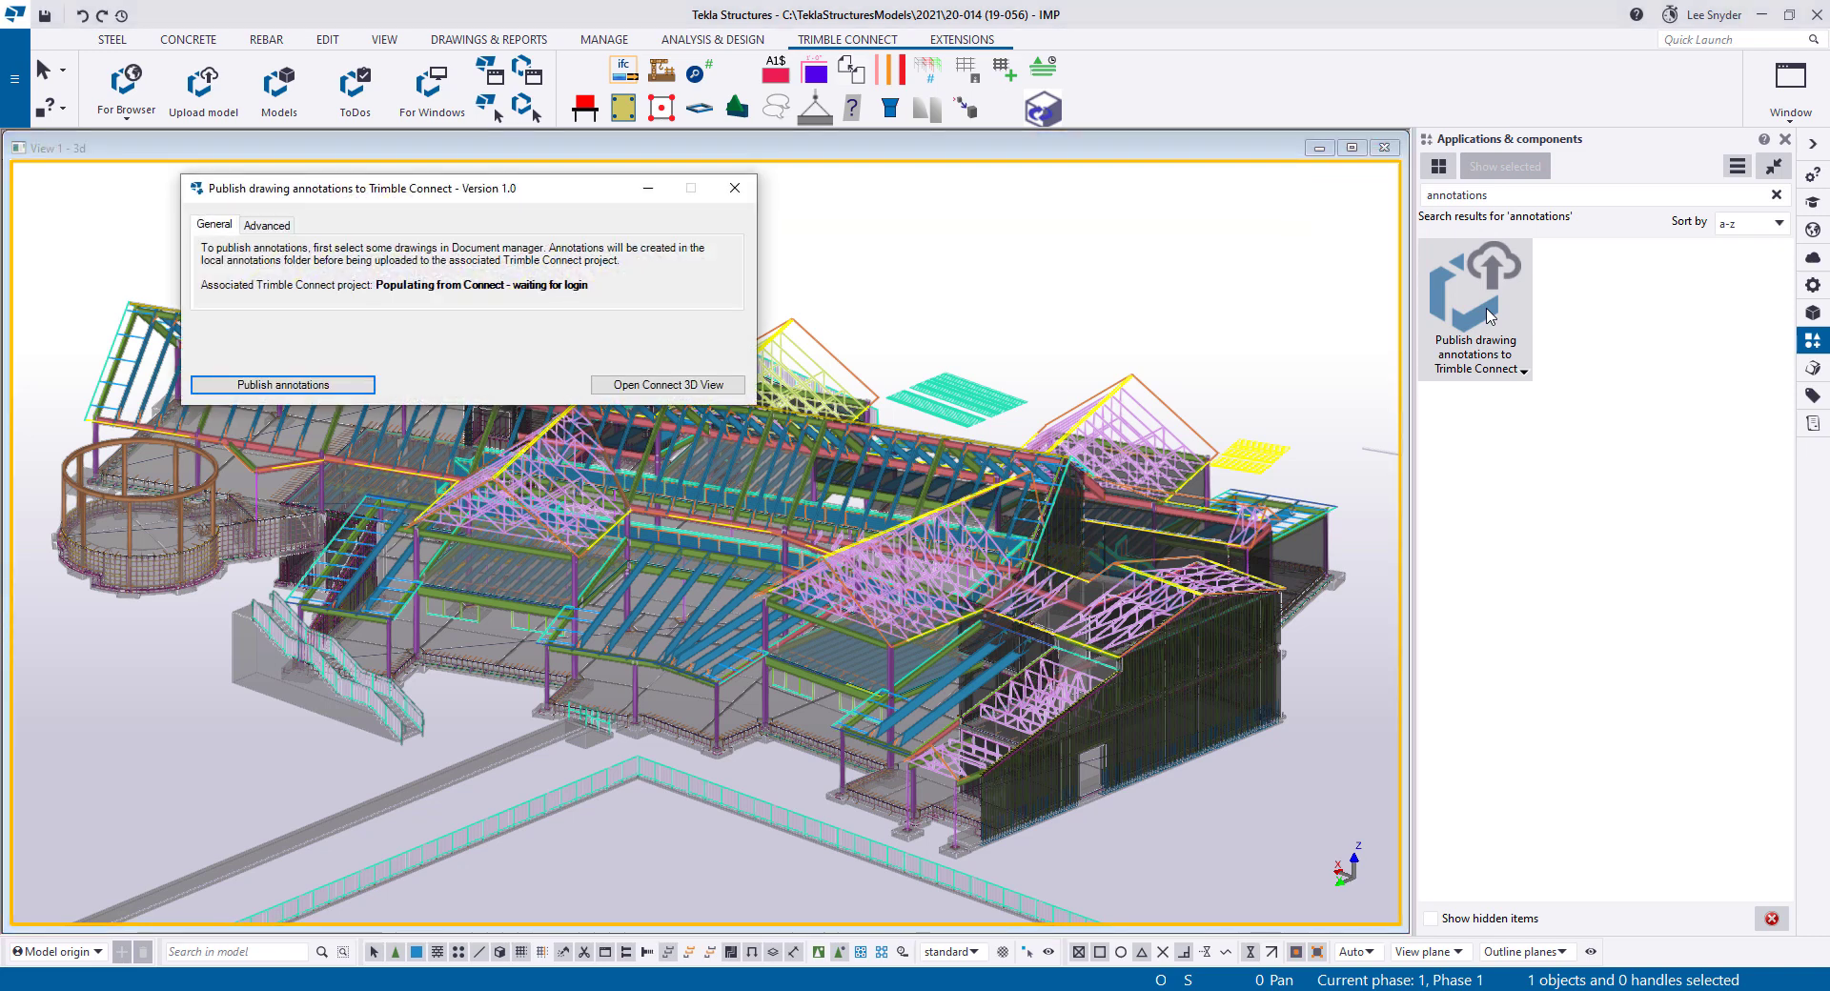
left_click_drag(452, 190, 799, 203)
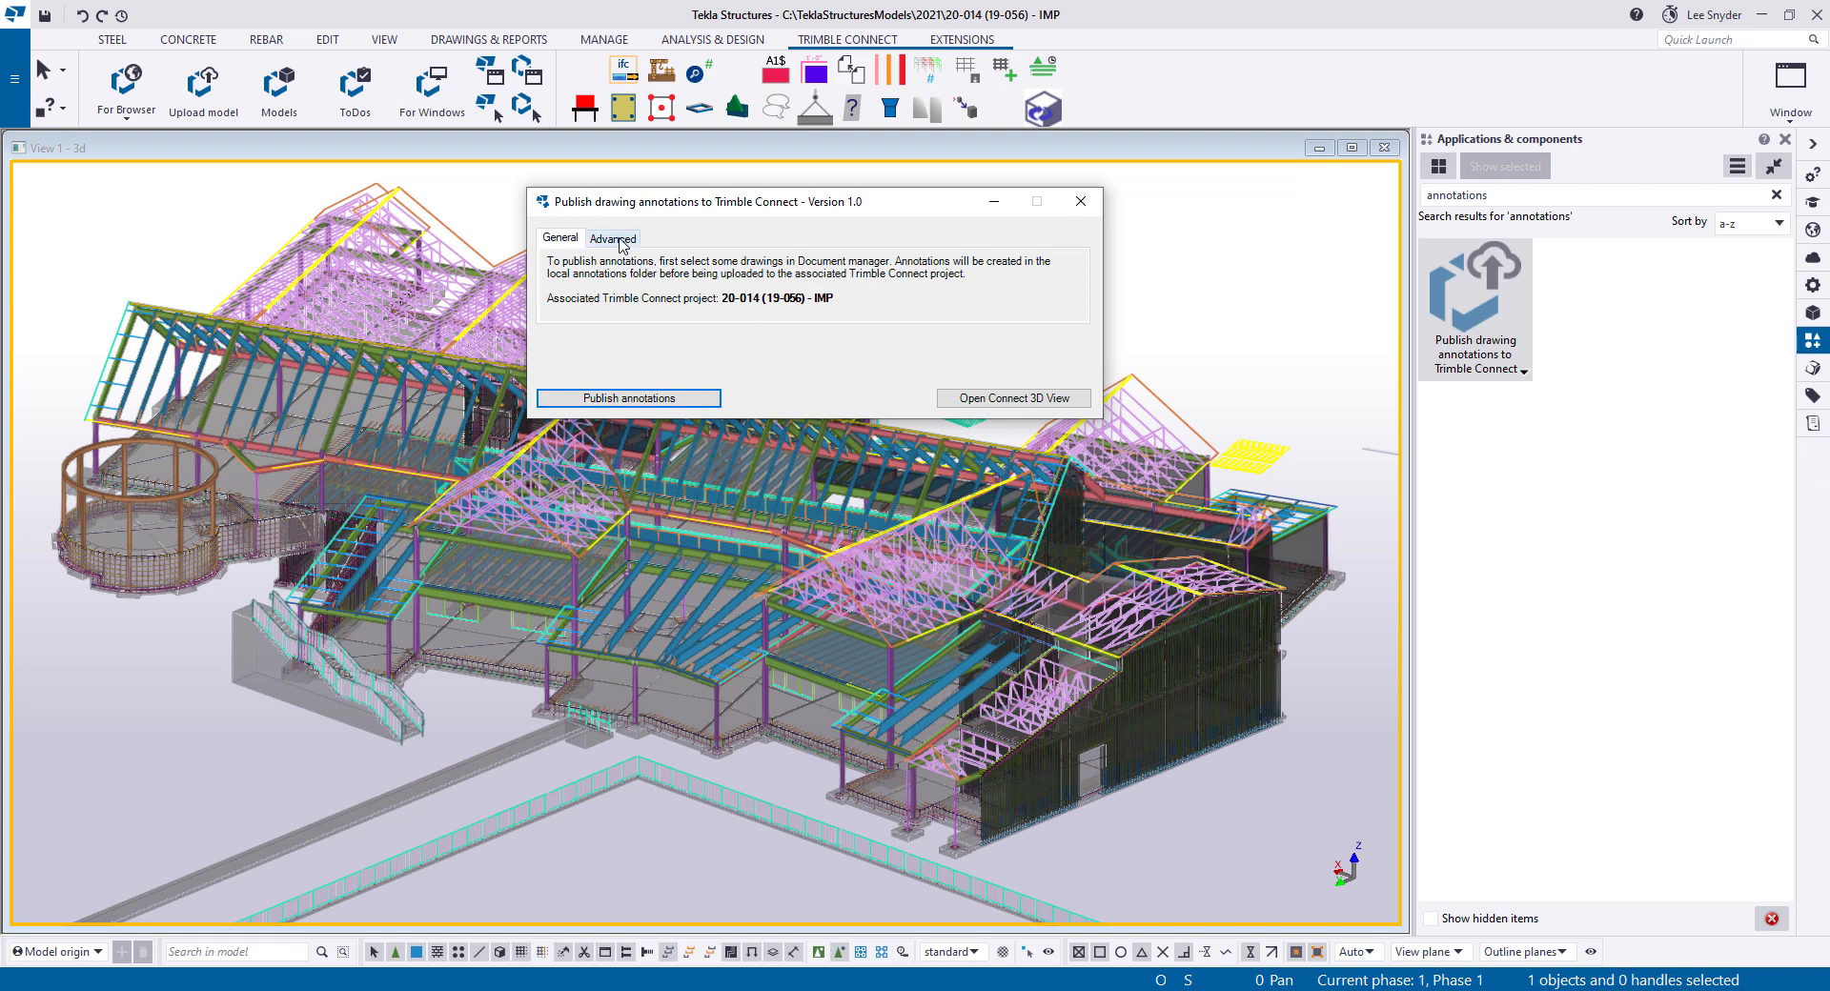
left_click(617, 240)
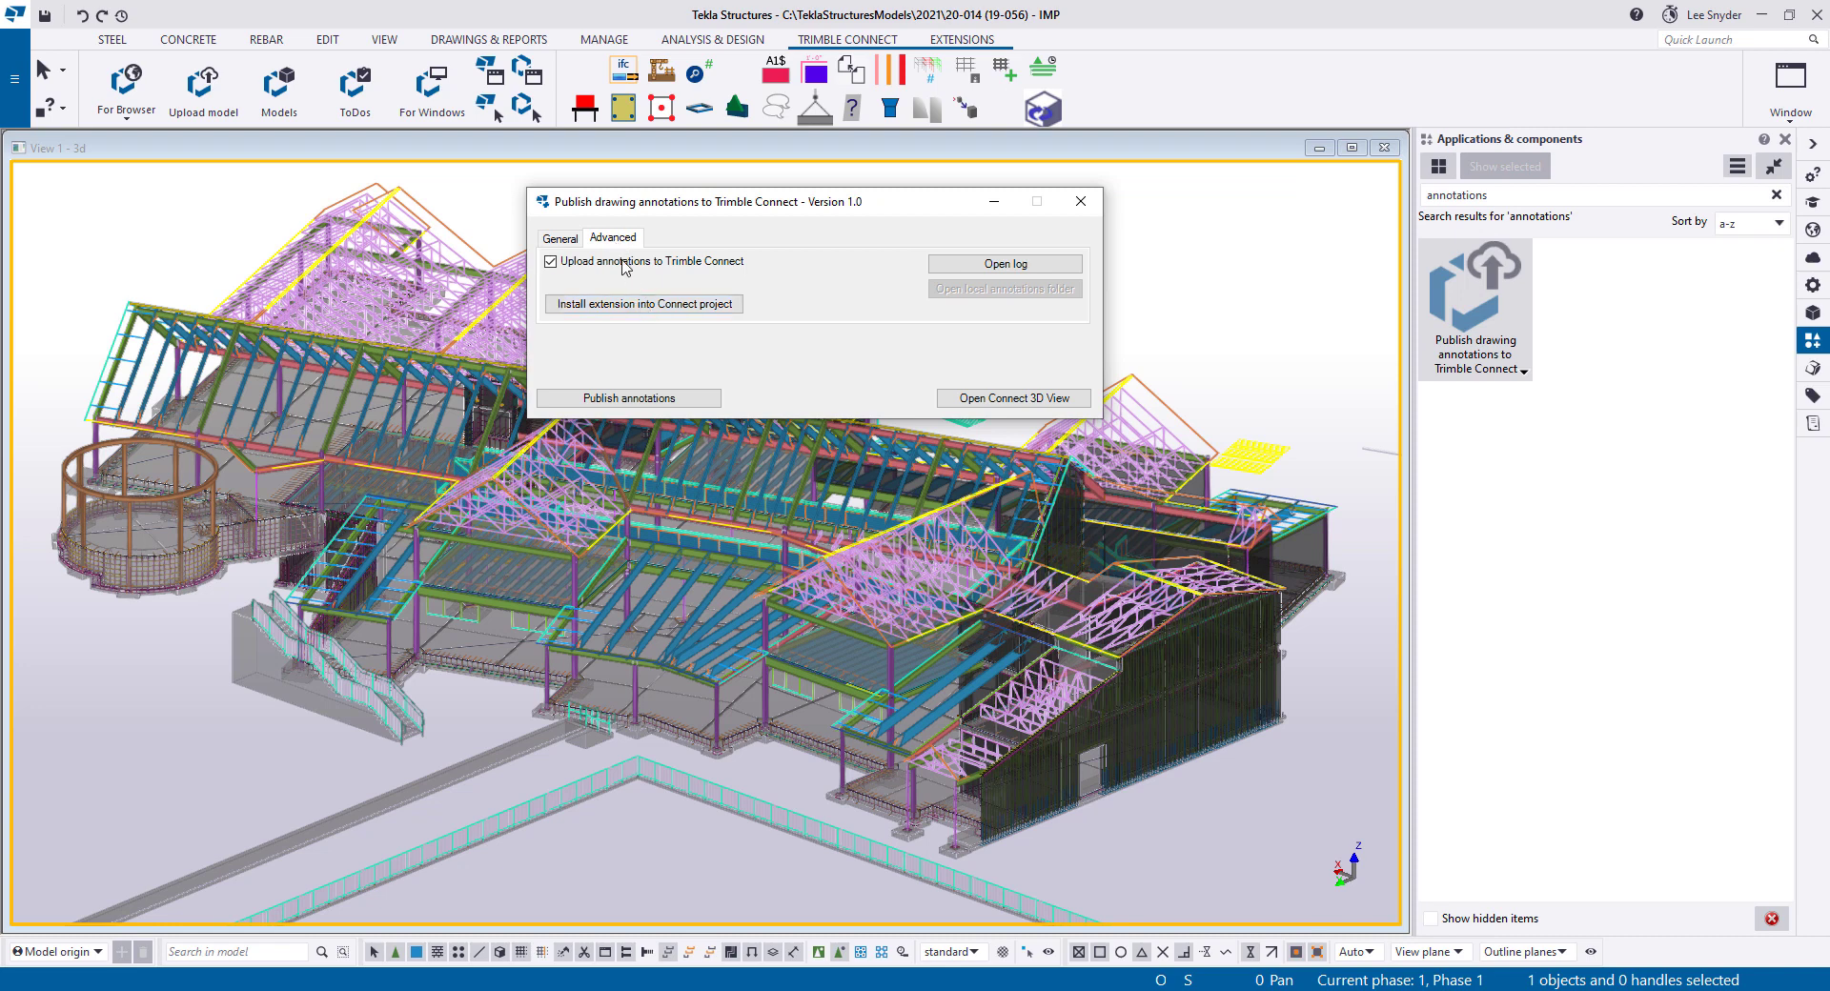
Install the annotations extension into the Connect project from the Advanced settings
left_click(645, 305)
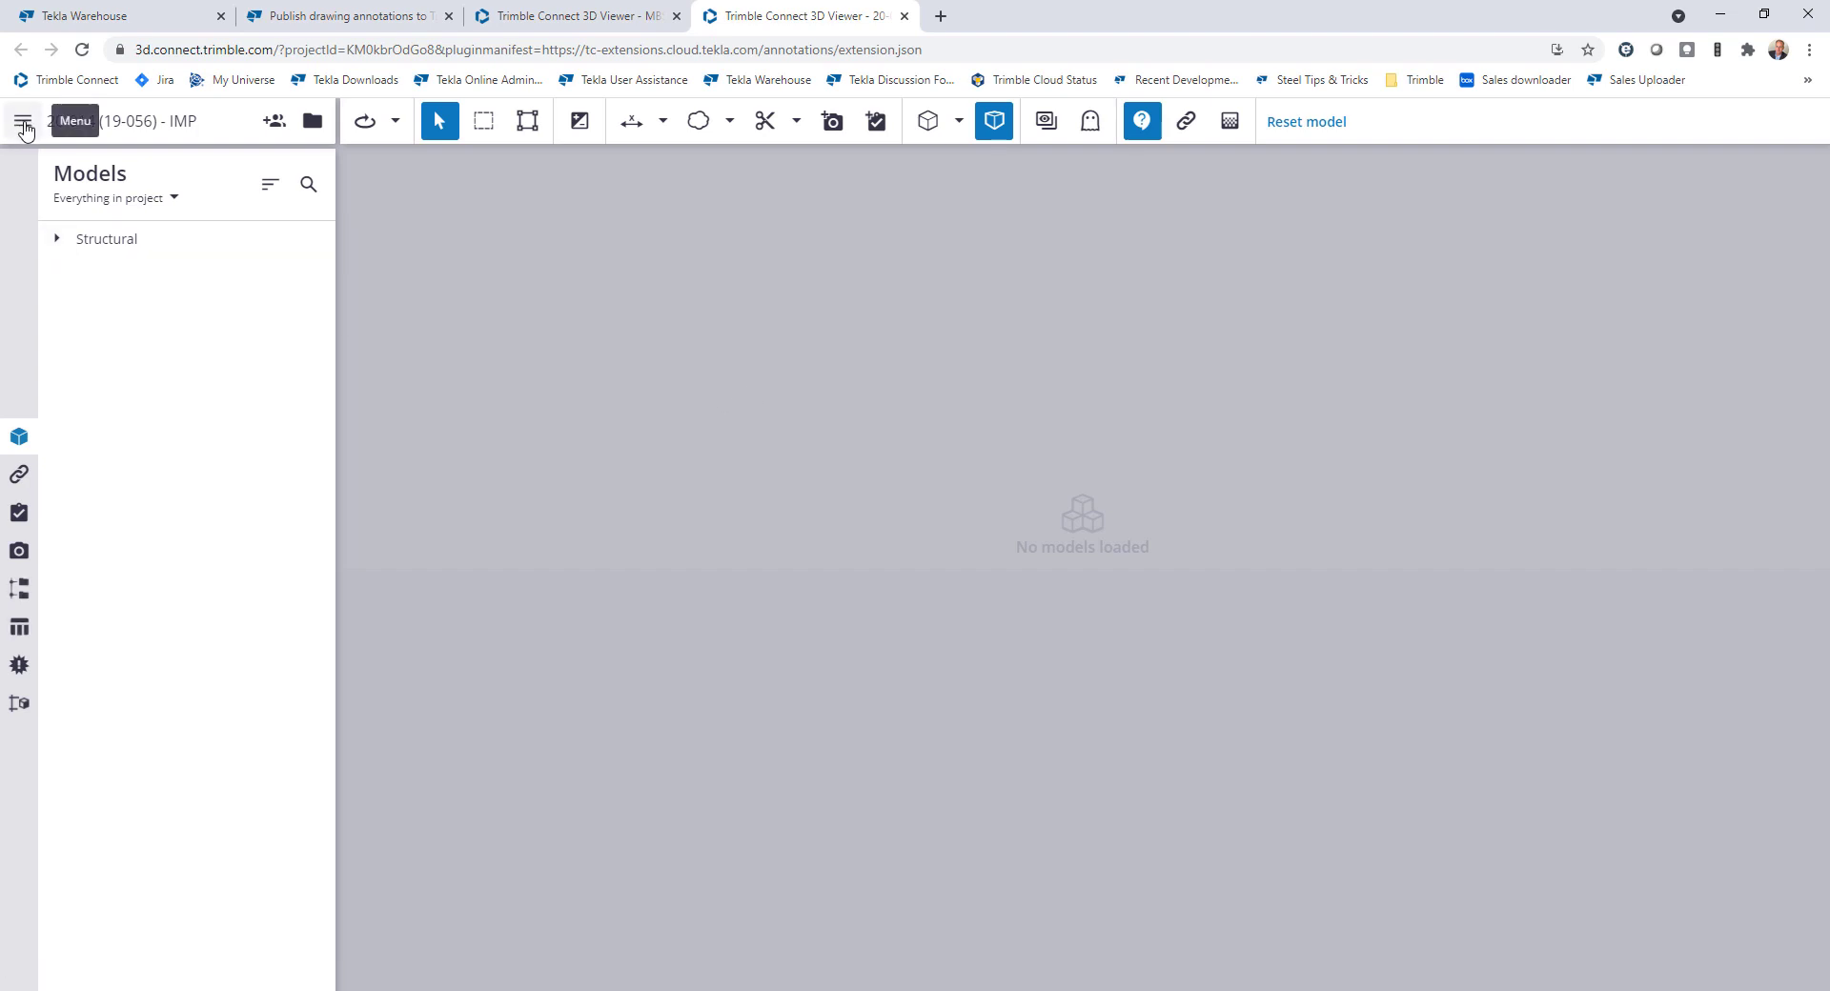
Add the Annotations for Trimble Connect Web custom extension in project settings, then close settings
left_click(23, 129)
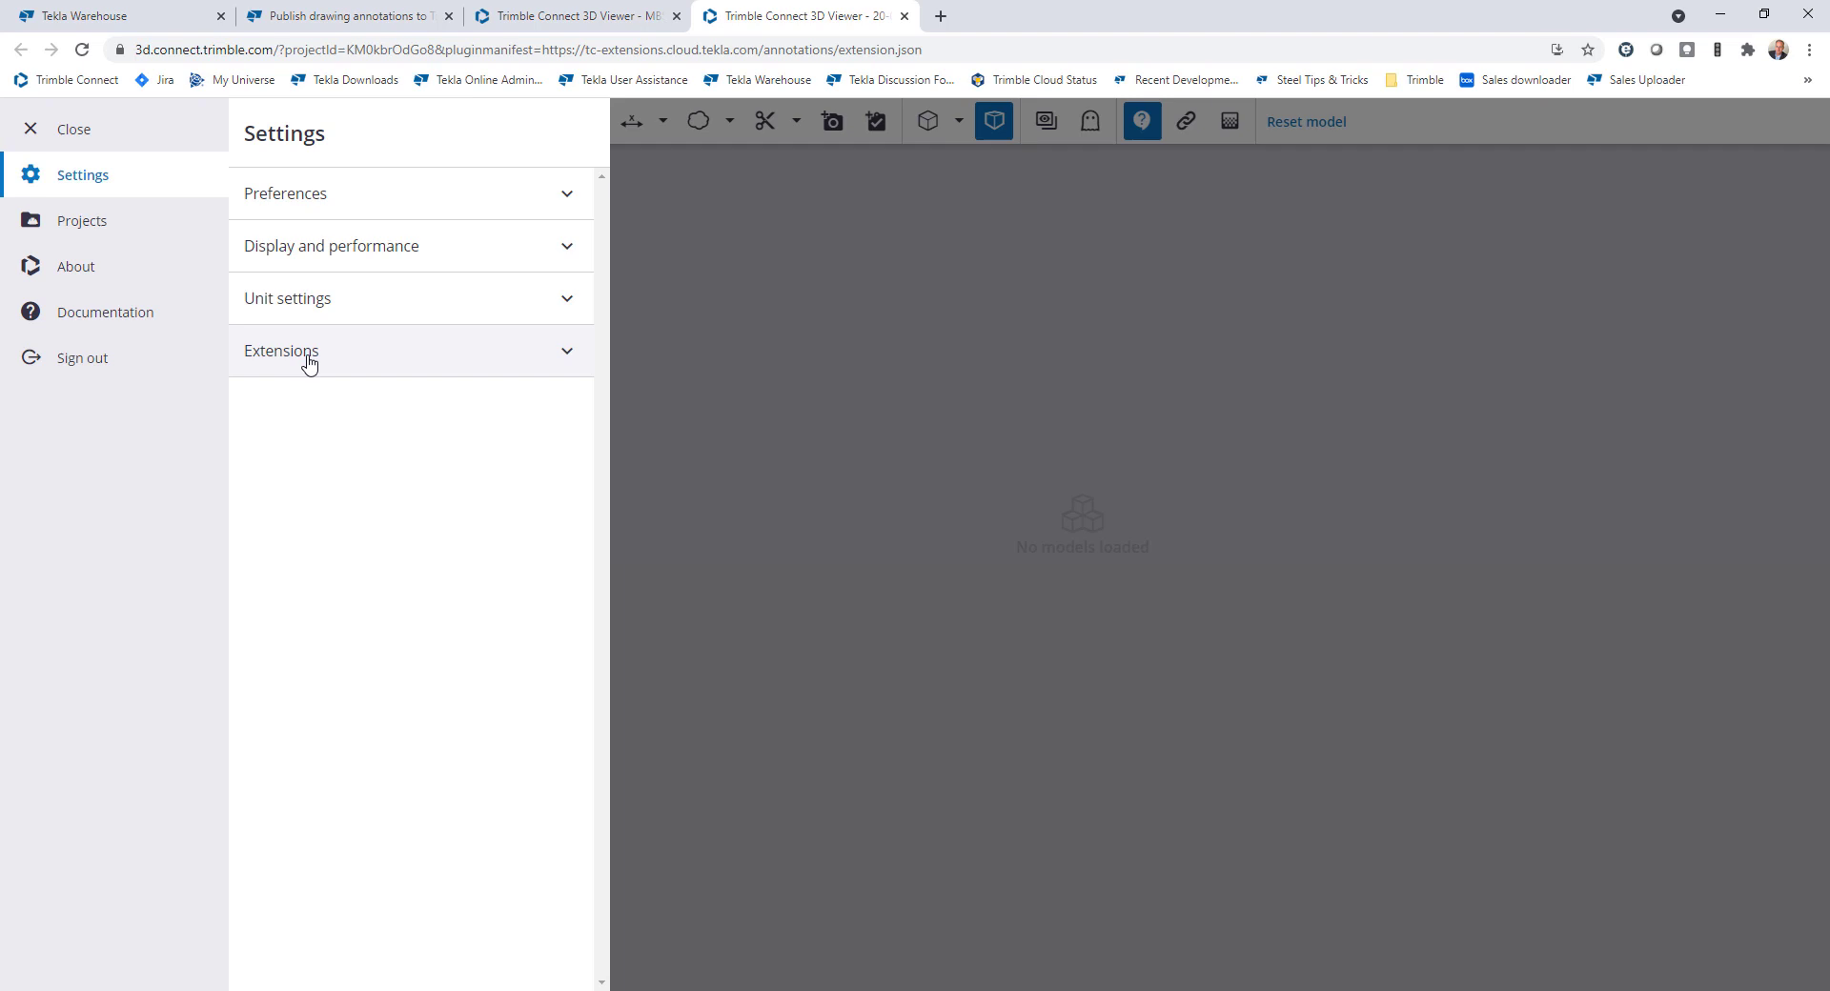
left_click(441, 354)
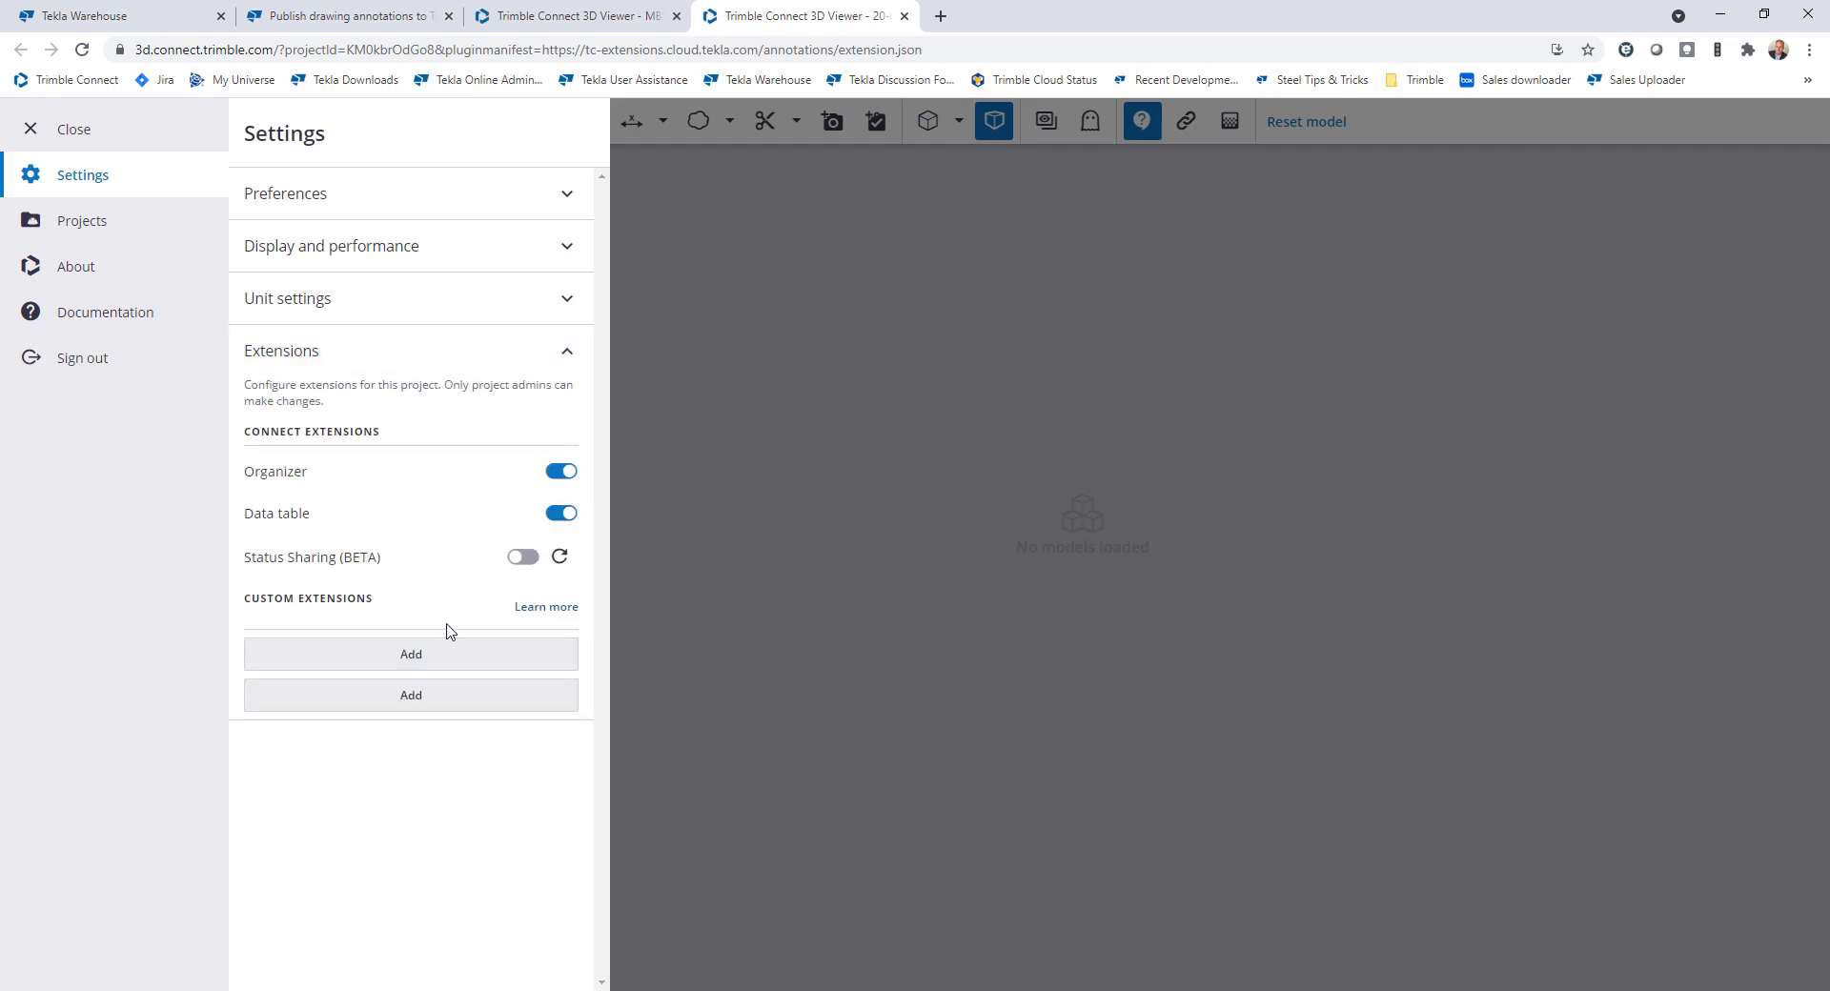
left_click(425, 657)
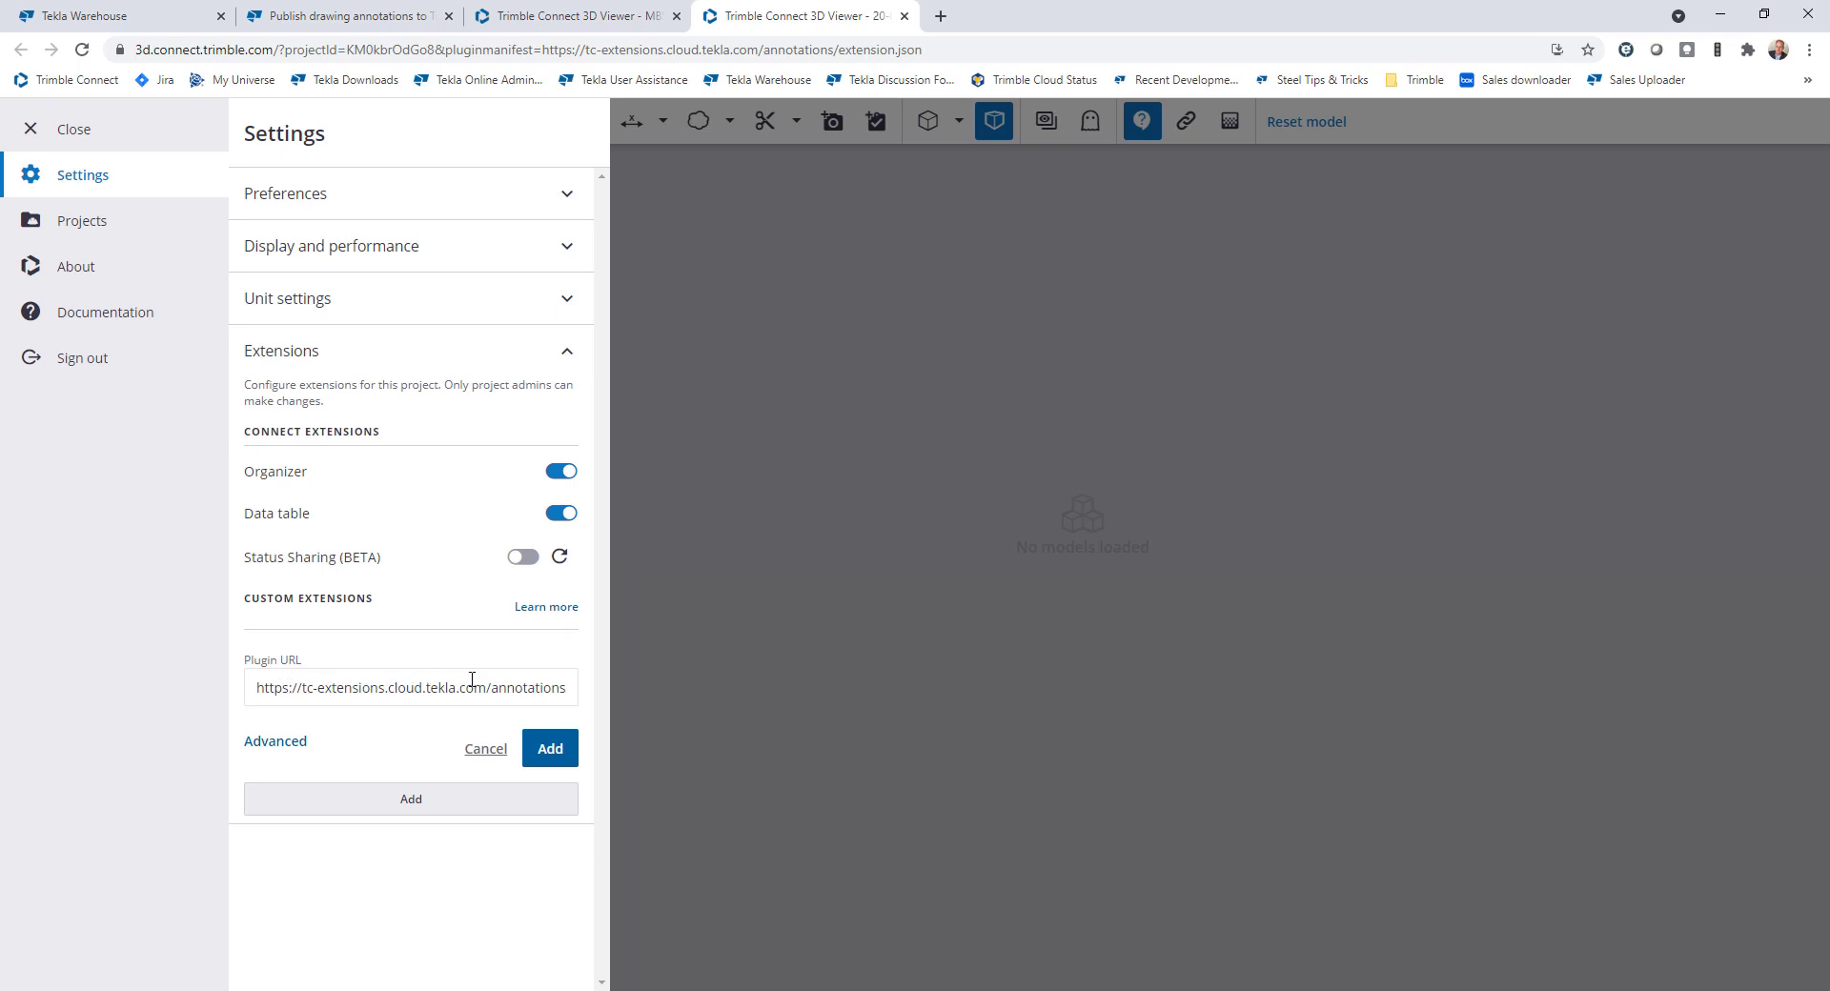
left_click(548, 749)
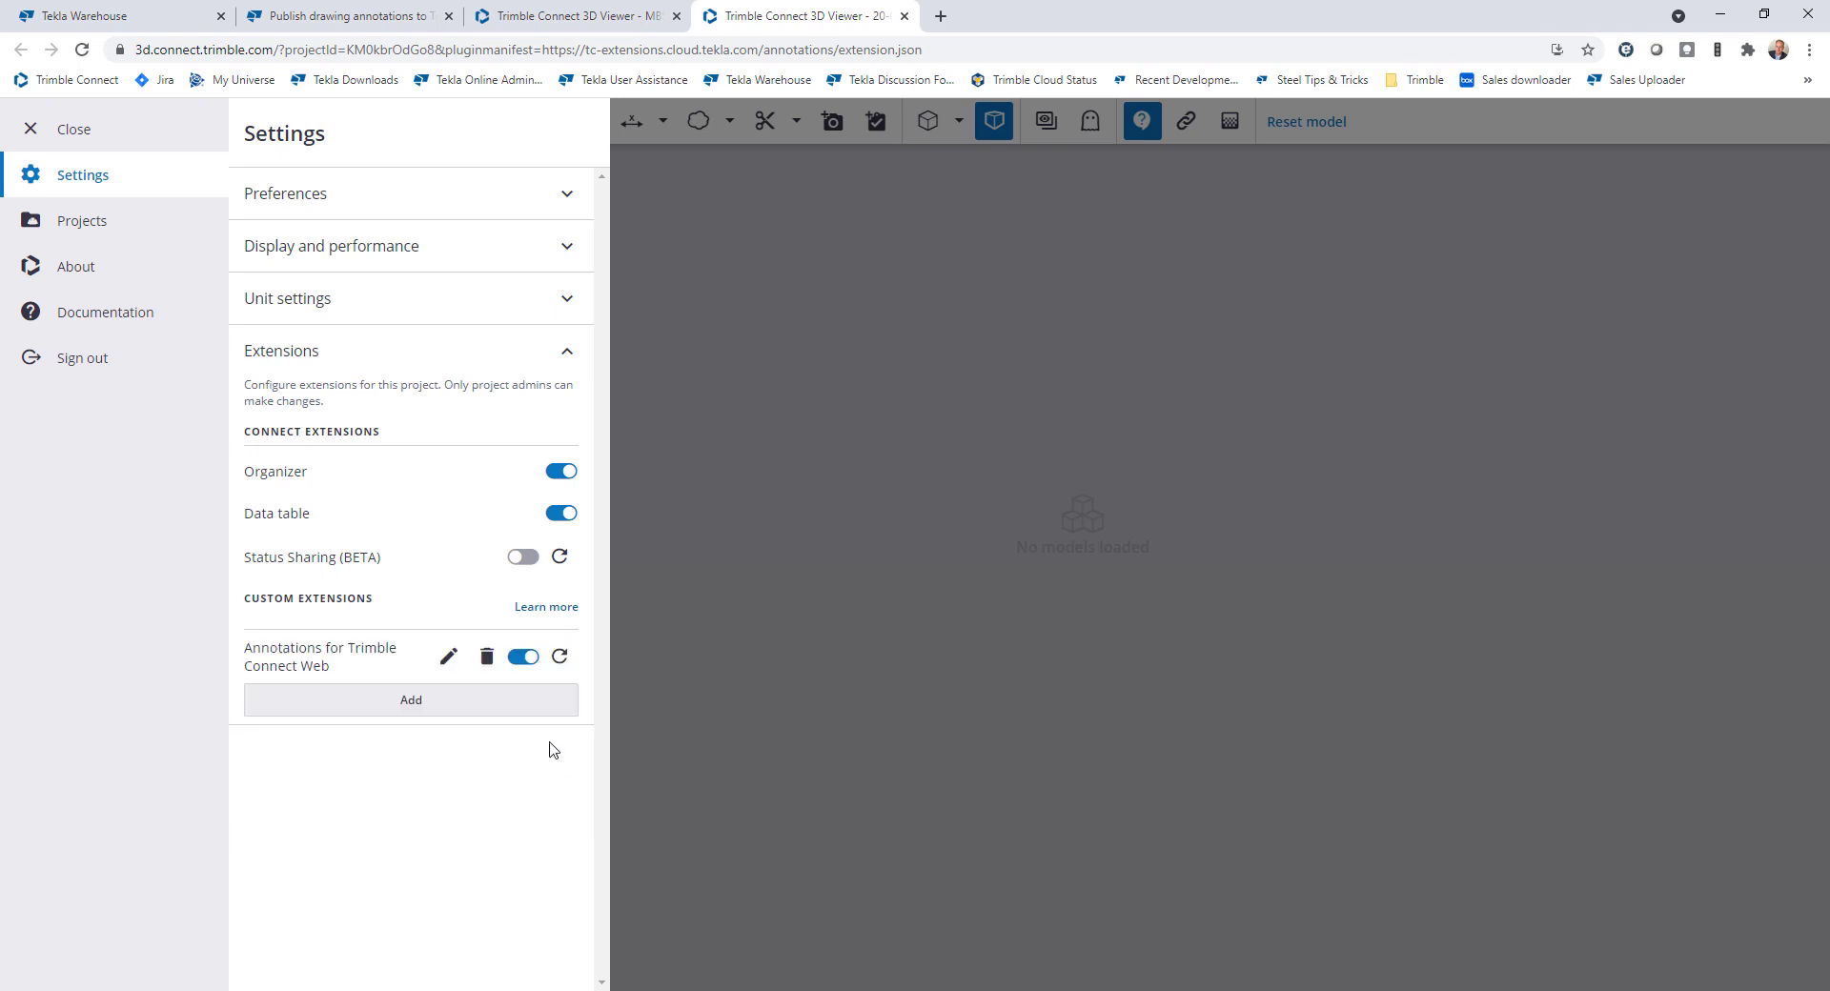
left_click(409, 702)
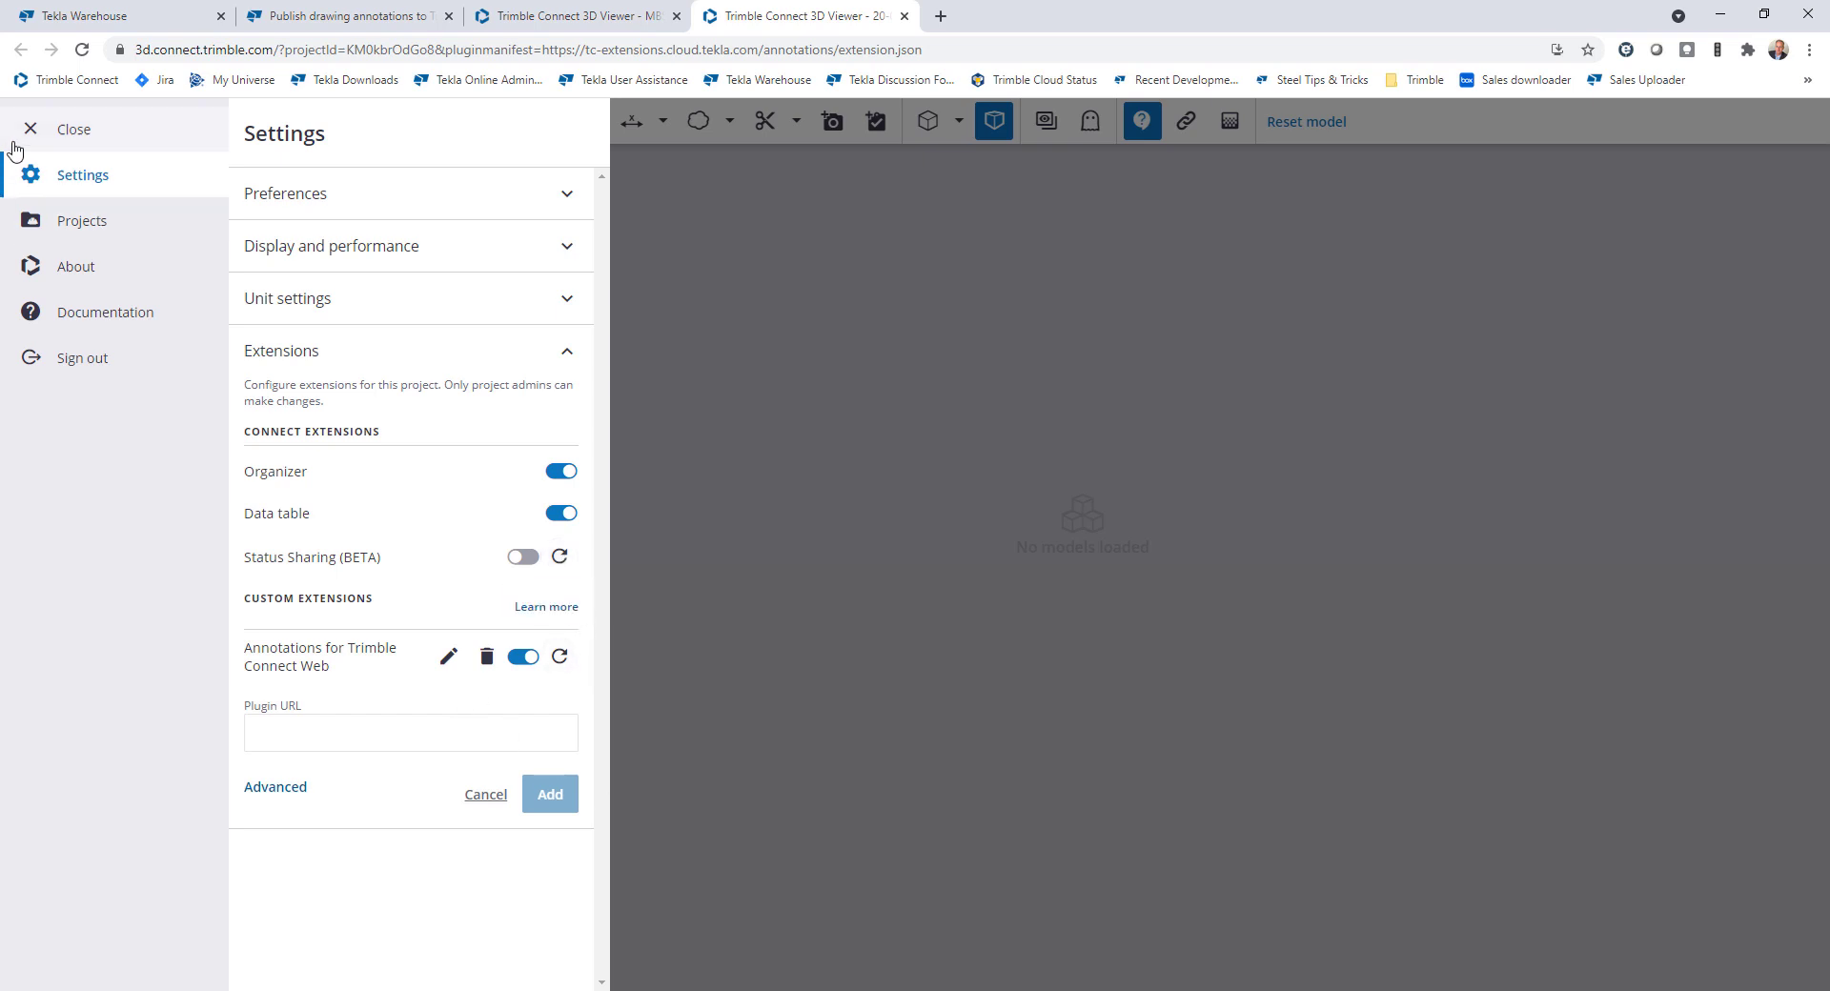
left_click(72, 130)
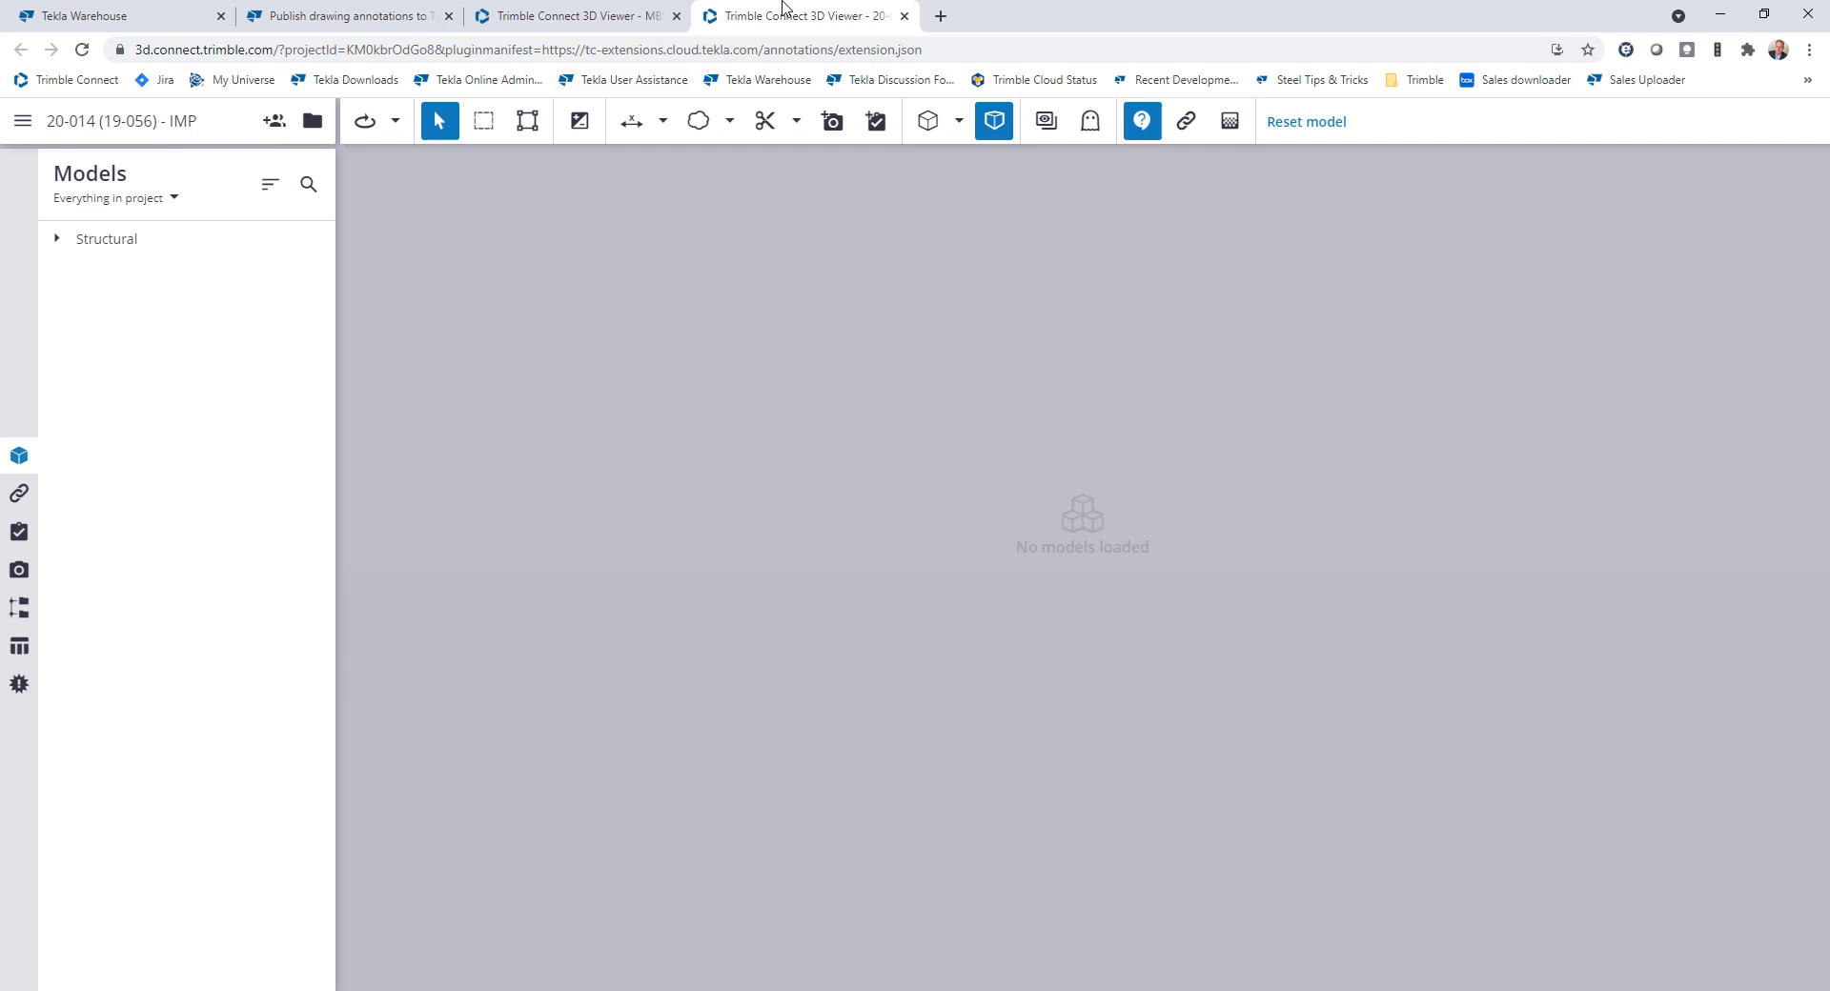
left_click(904, 15)
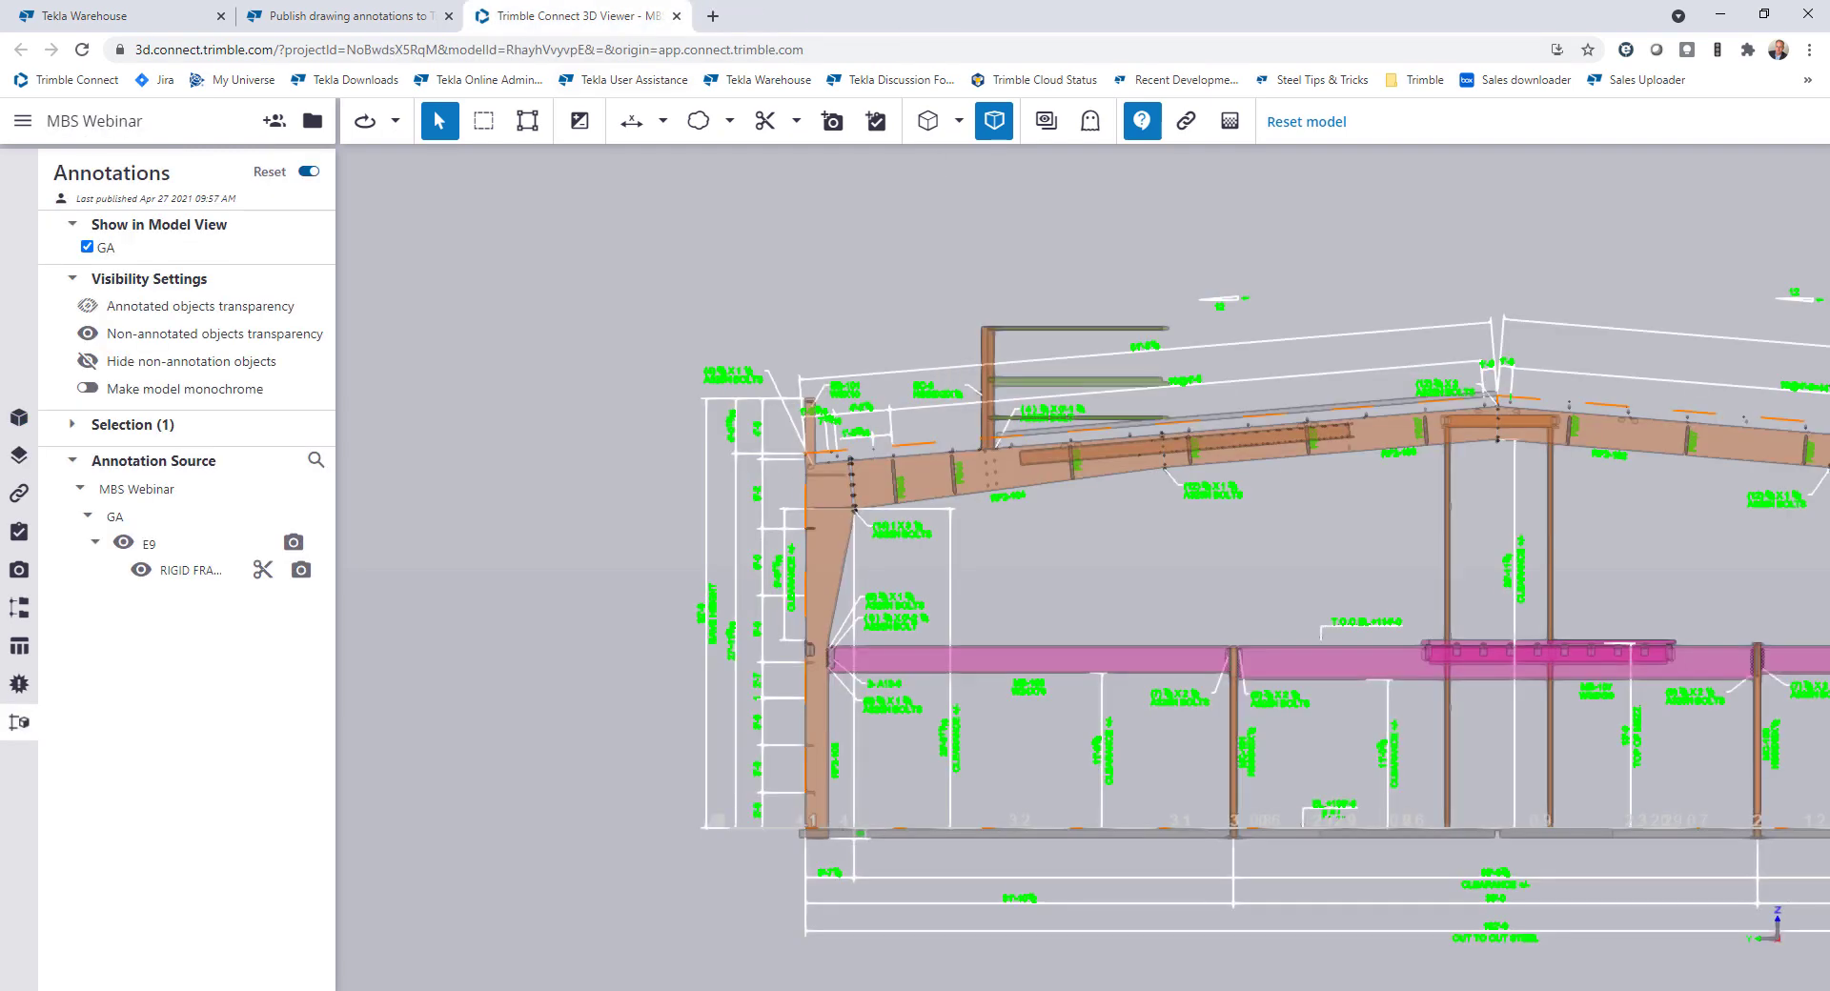
left_click(506, 948)
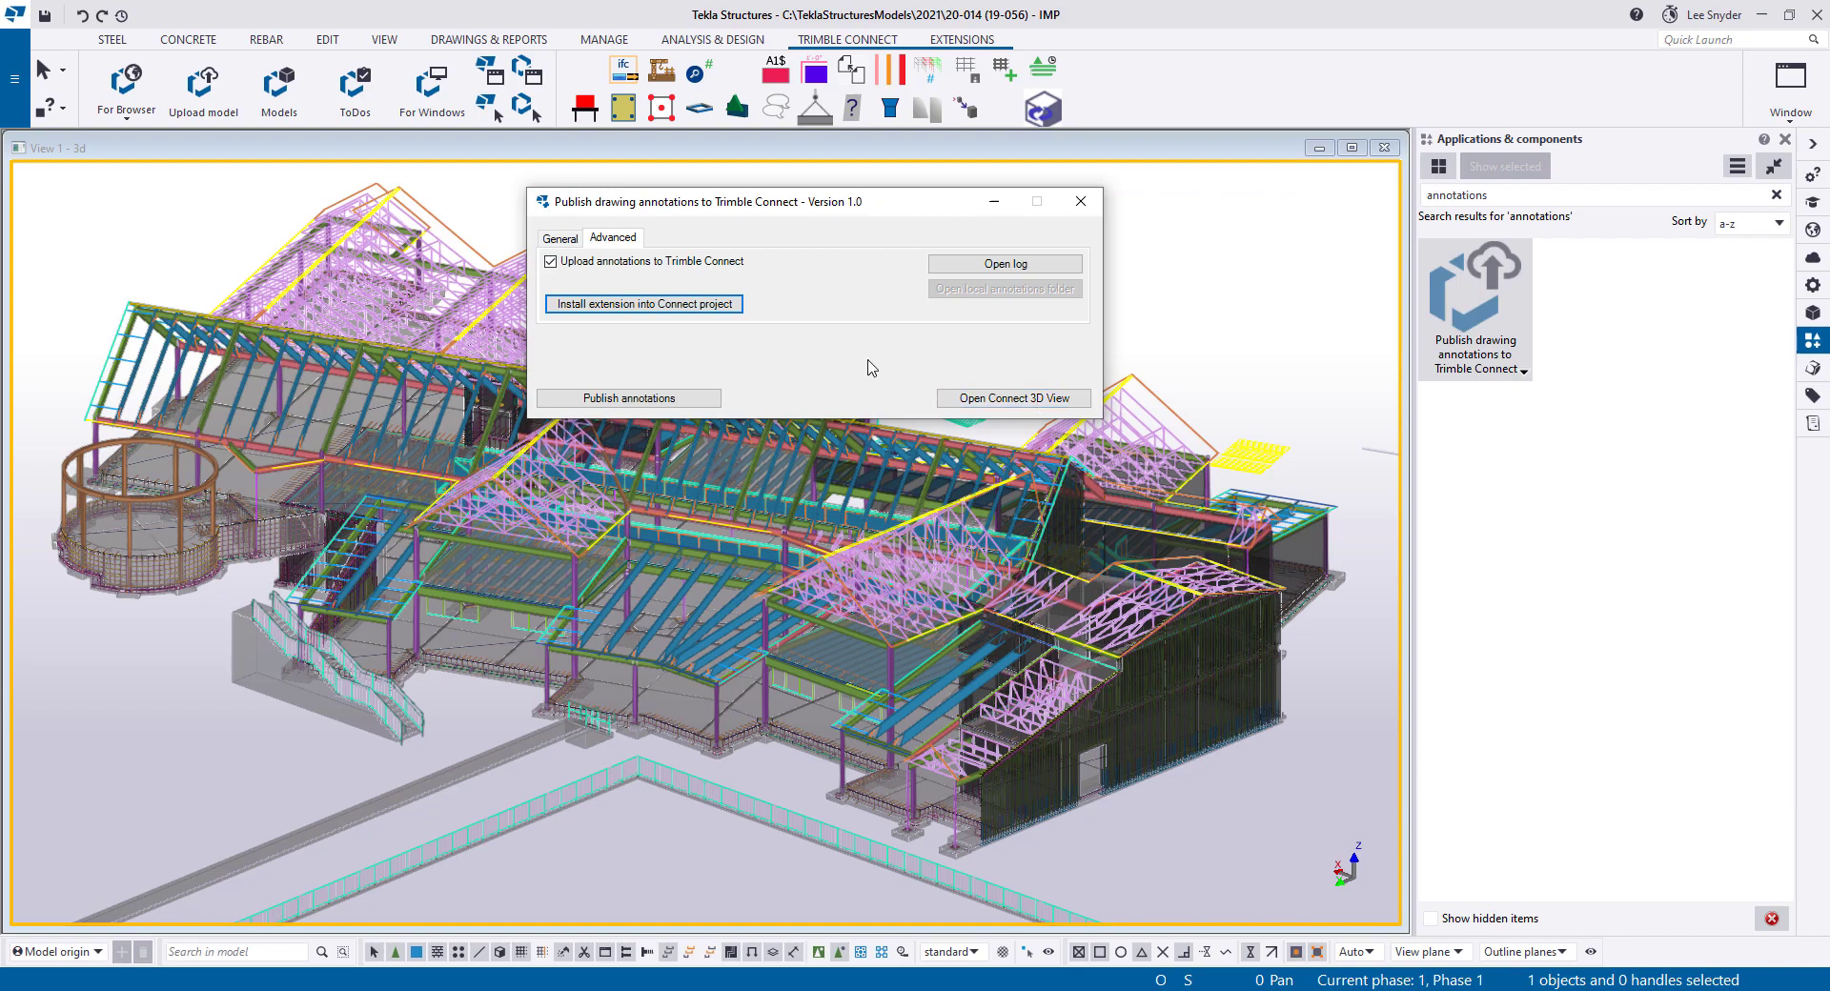
left_click(1025, 407)
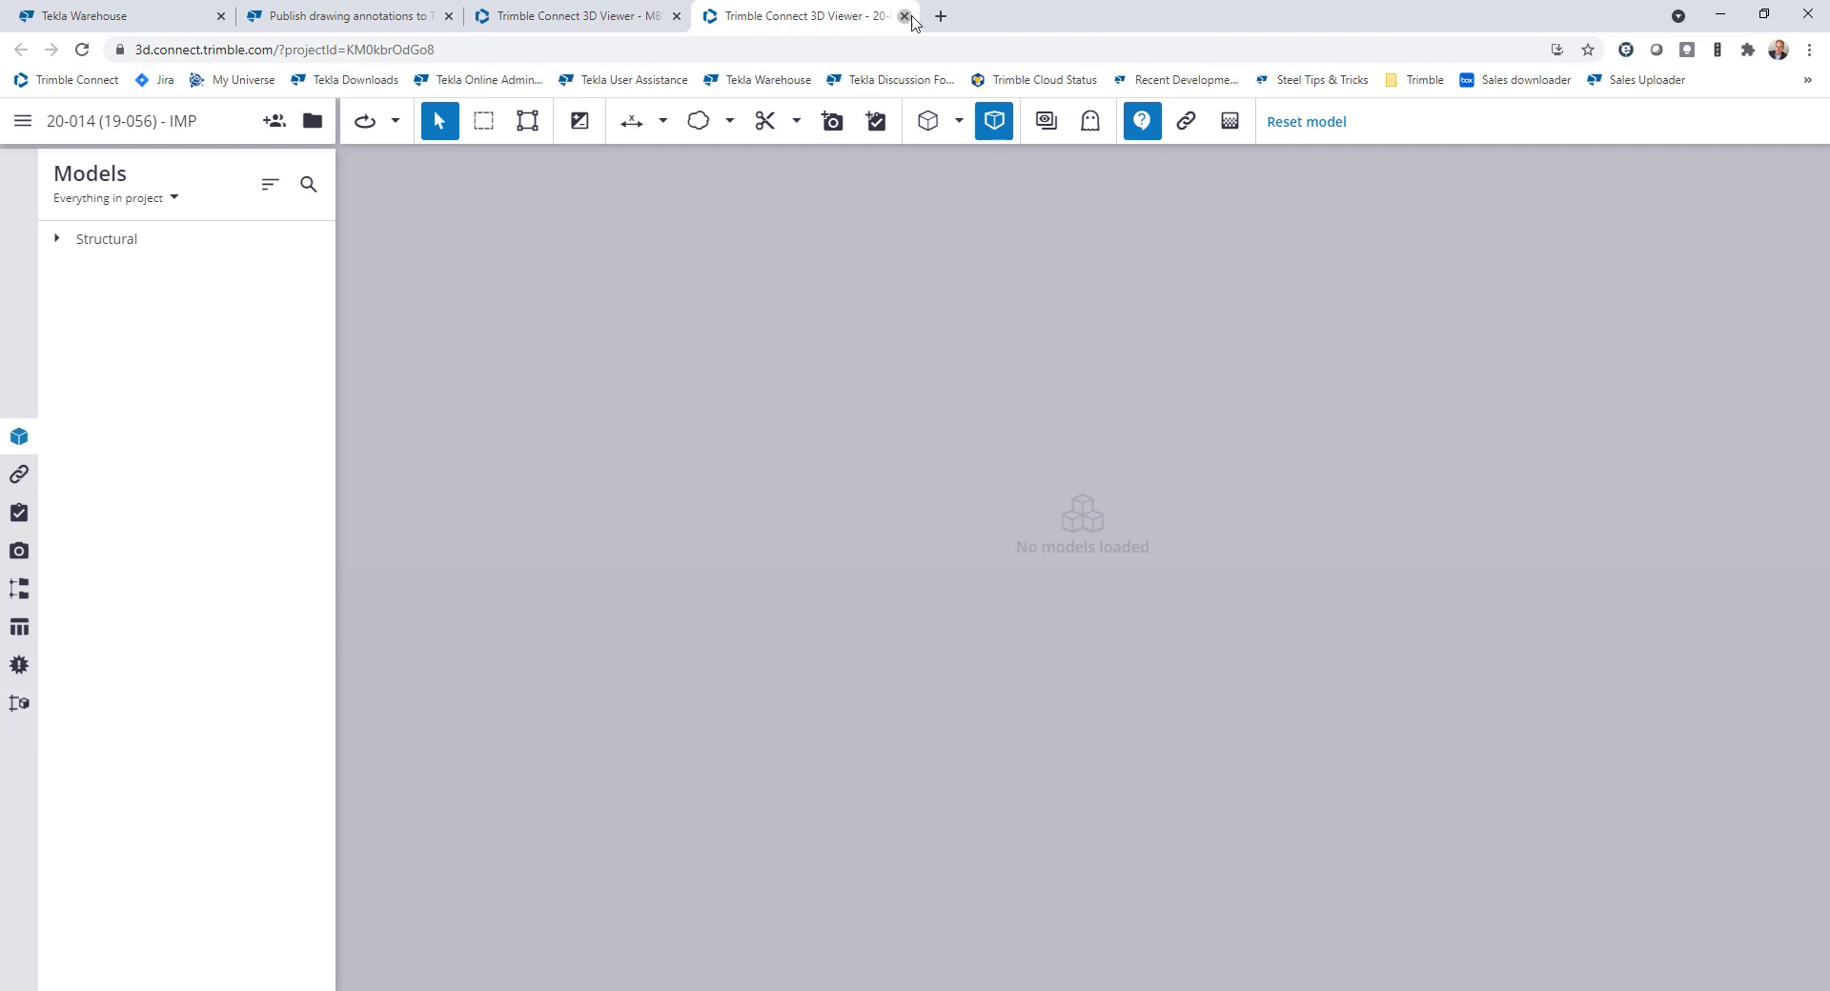
left_click(905, 16)
left_click(1720, 13)
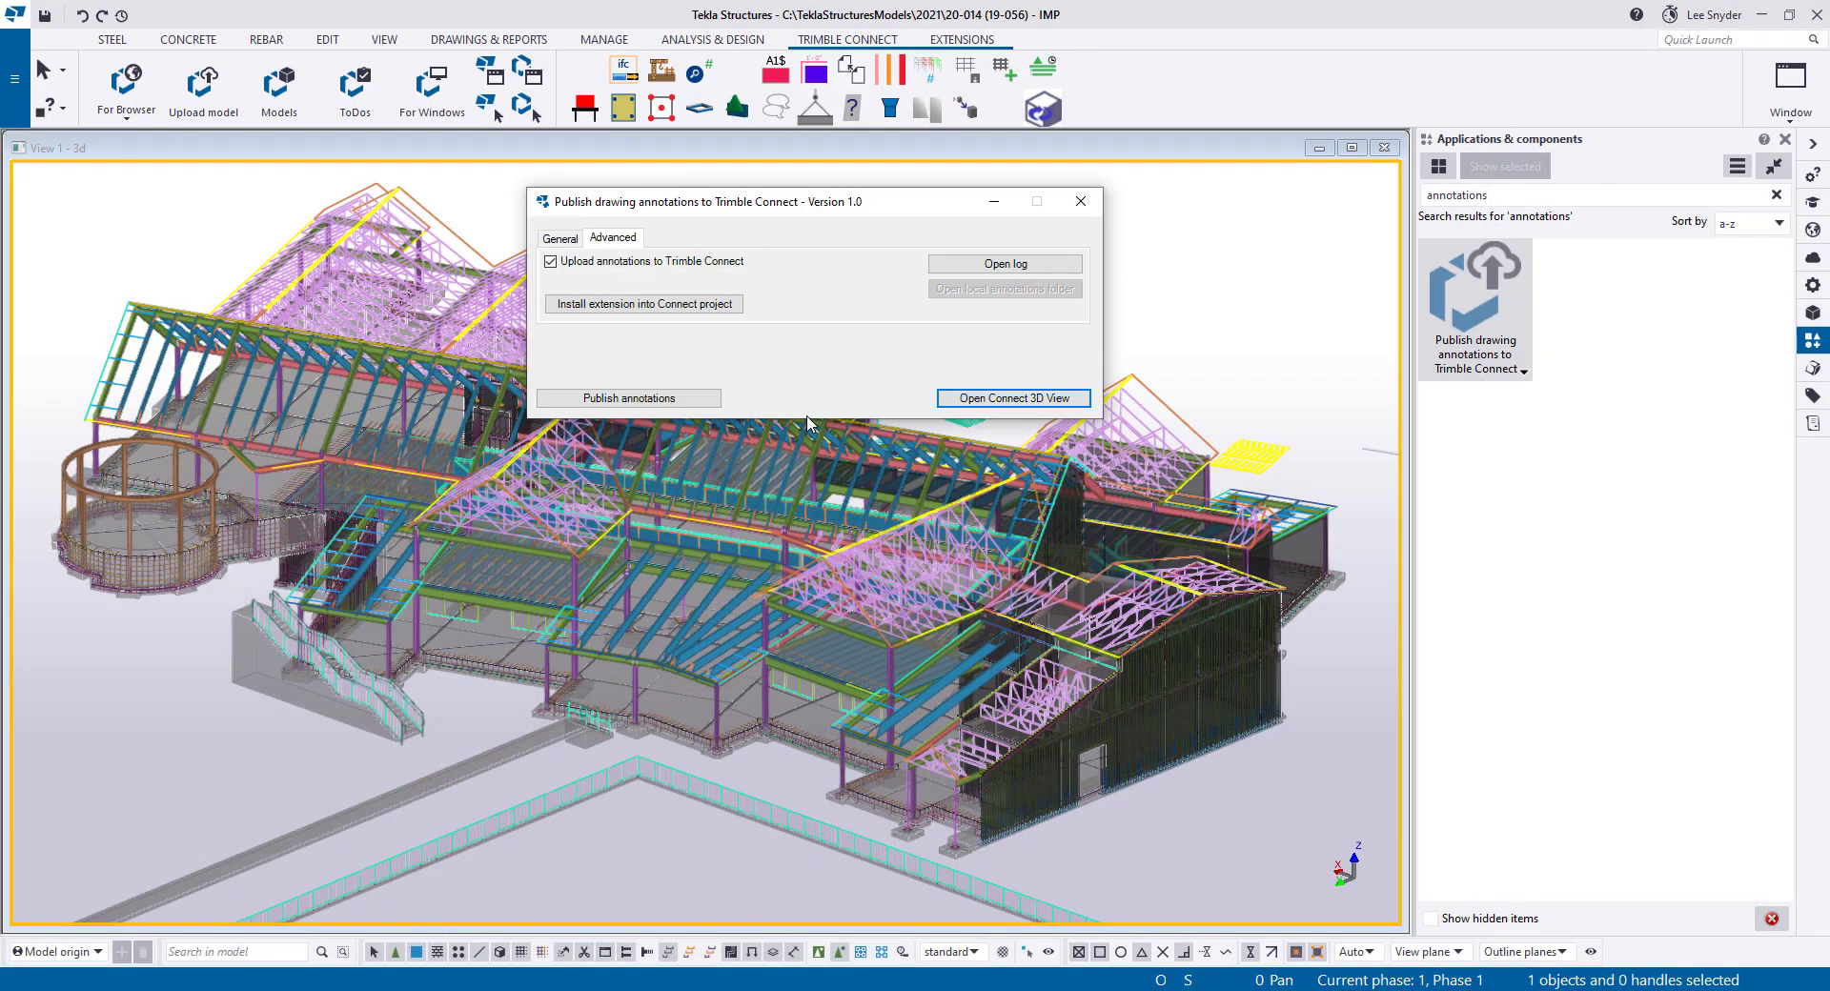
left_click(562, 238)
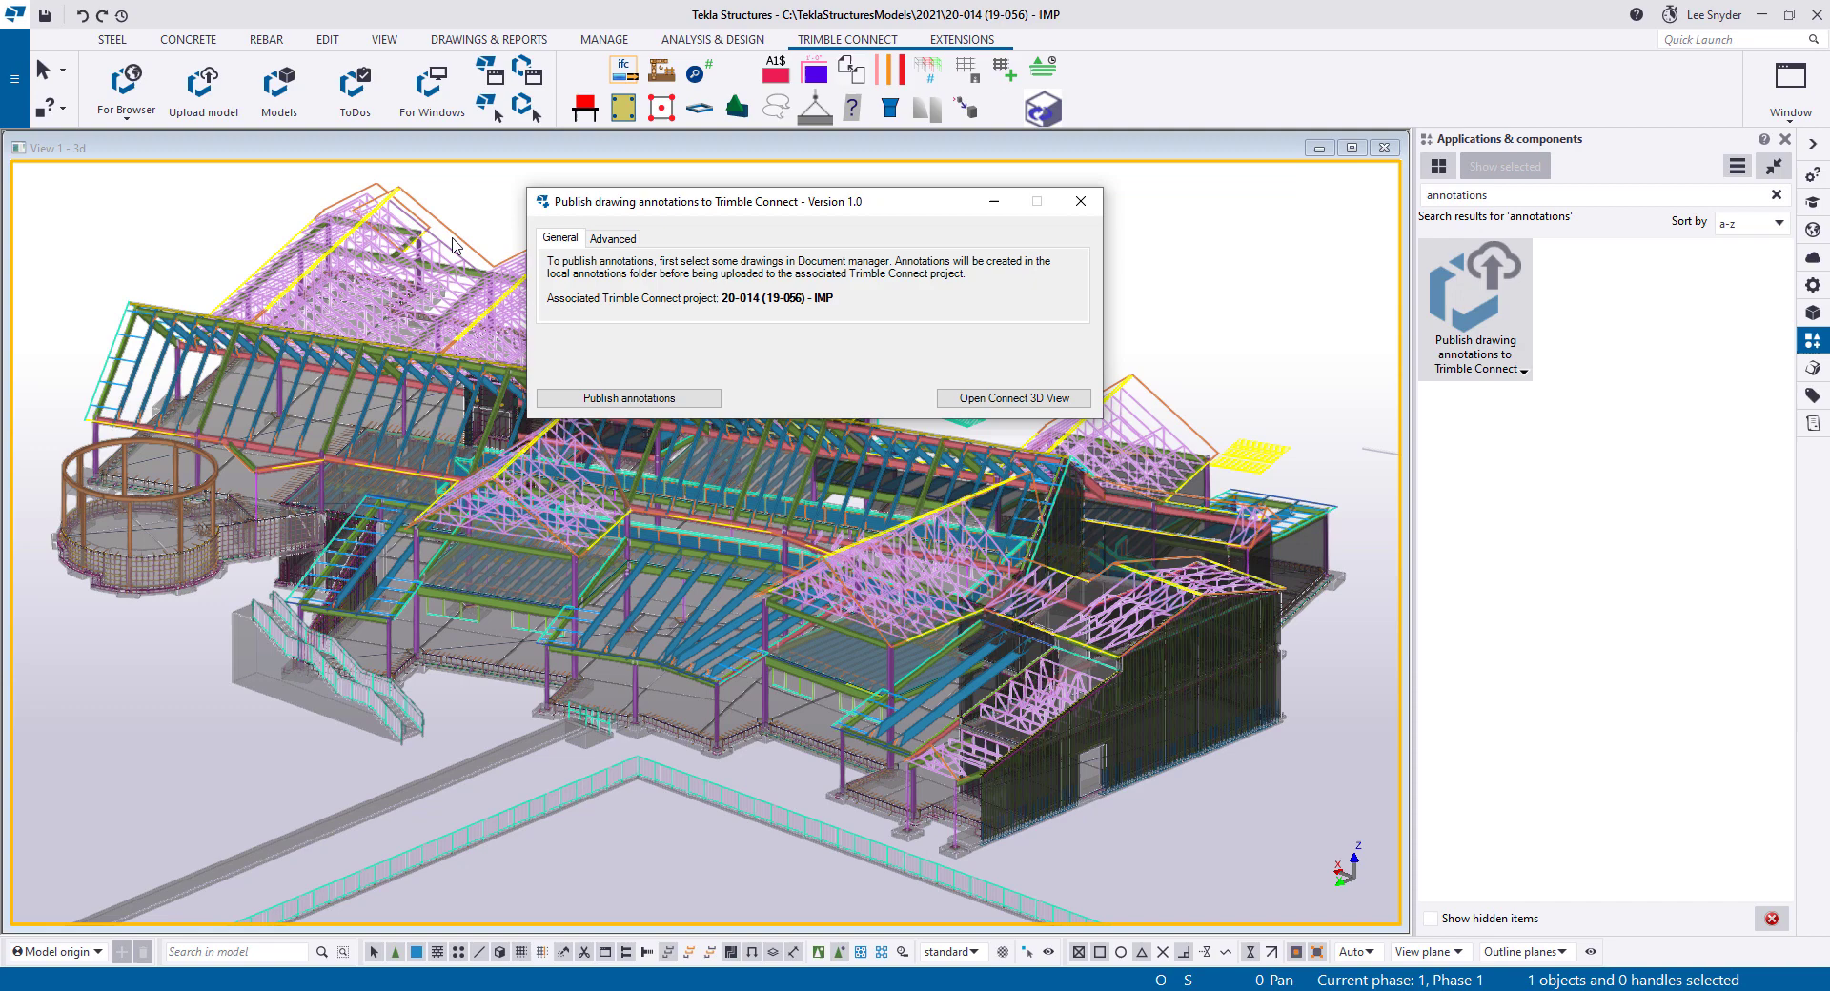
From the Document manager, publish annotations of the five selected drawings and acknowledge completion
left_click(488, 39)
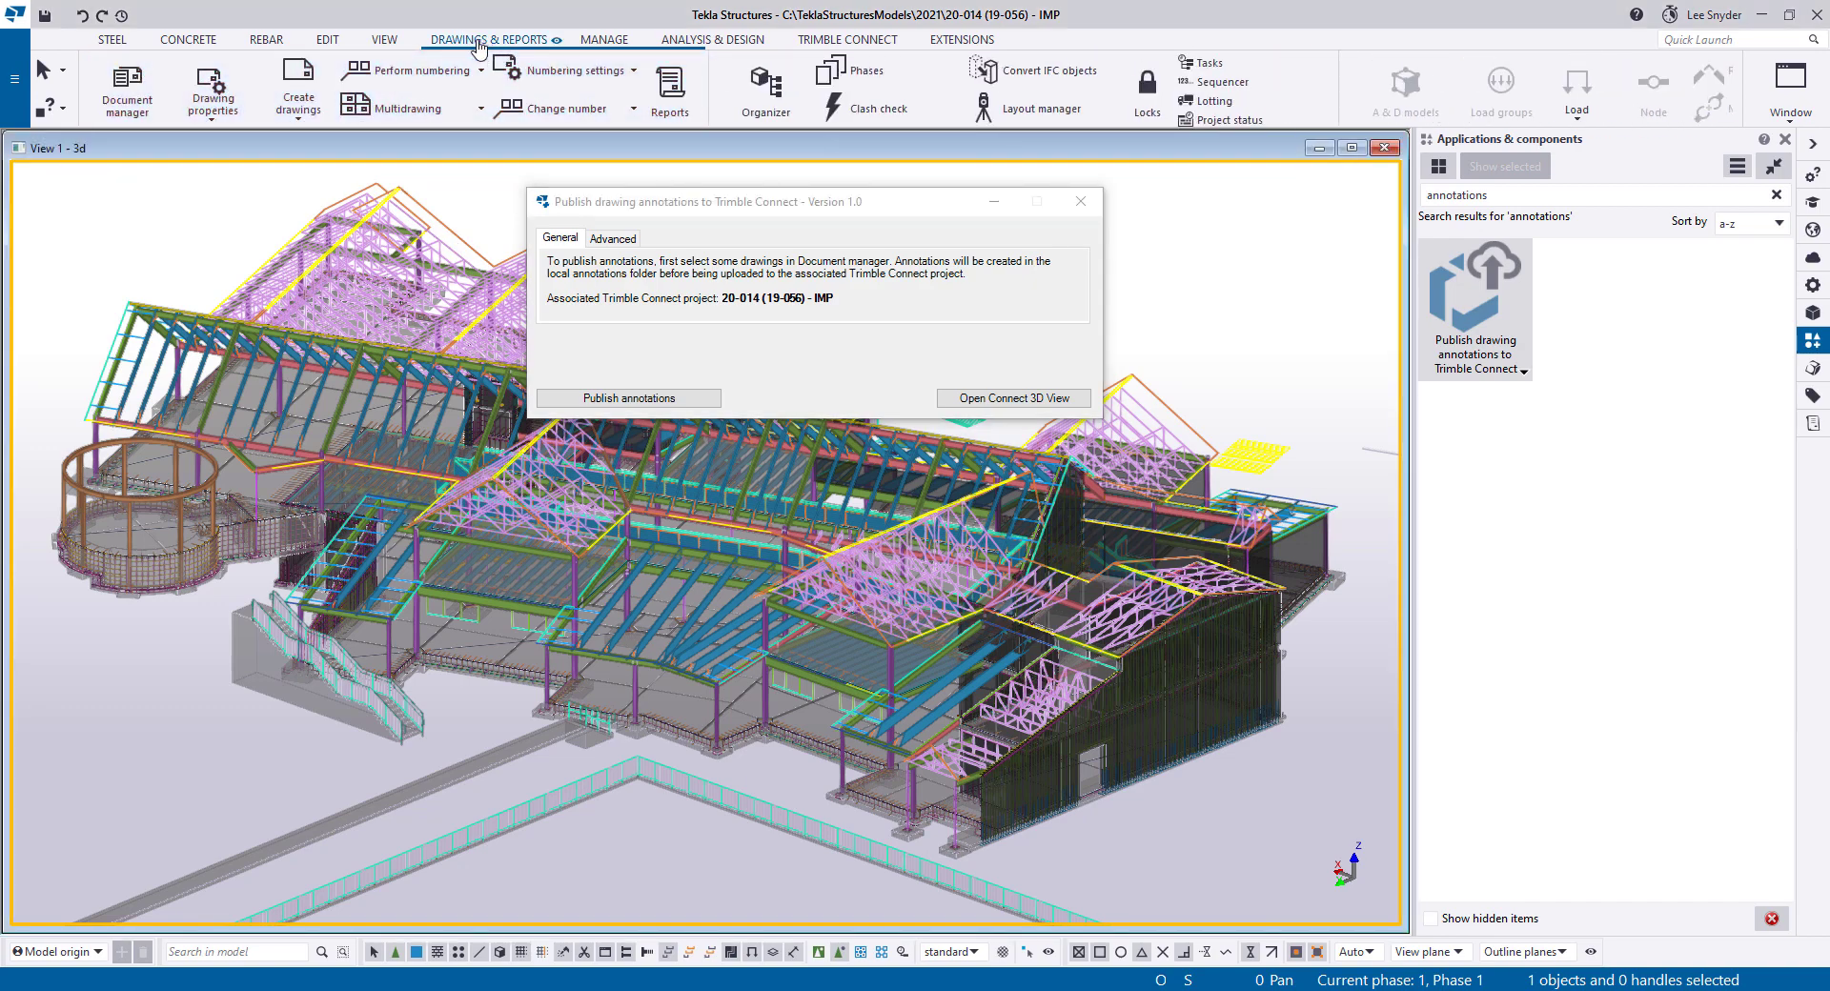
left_click(133, 85)
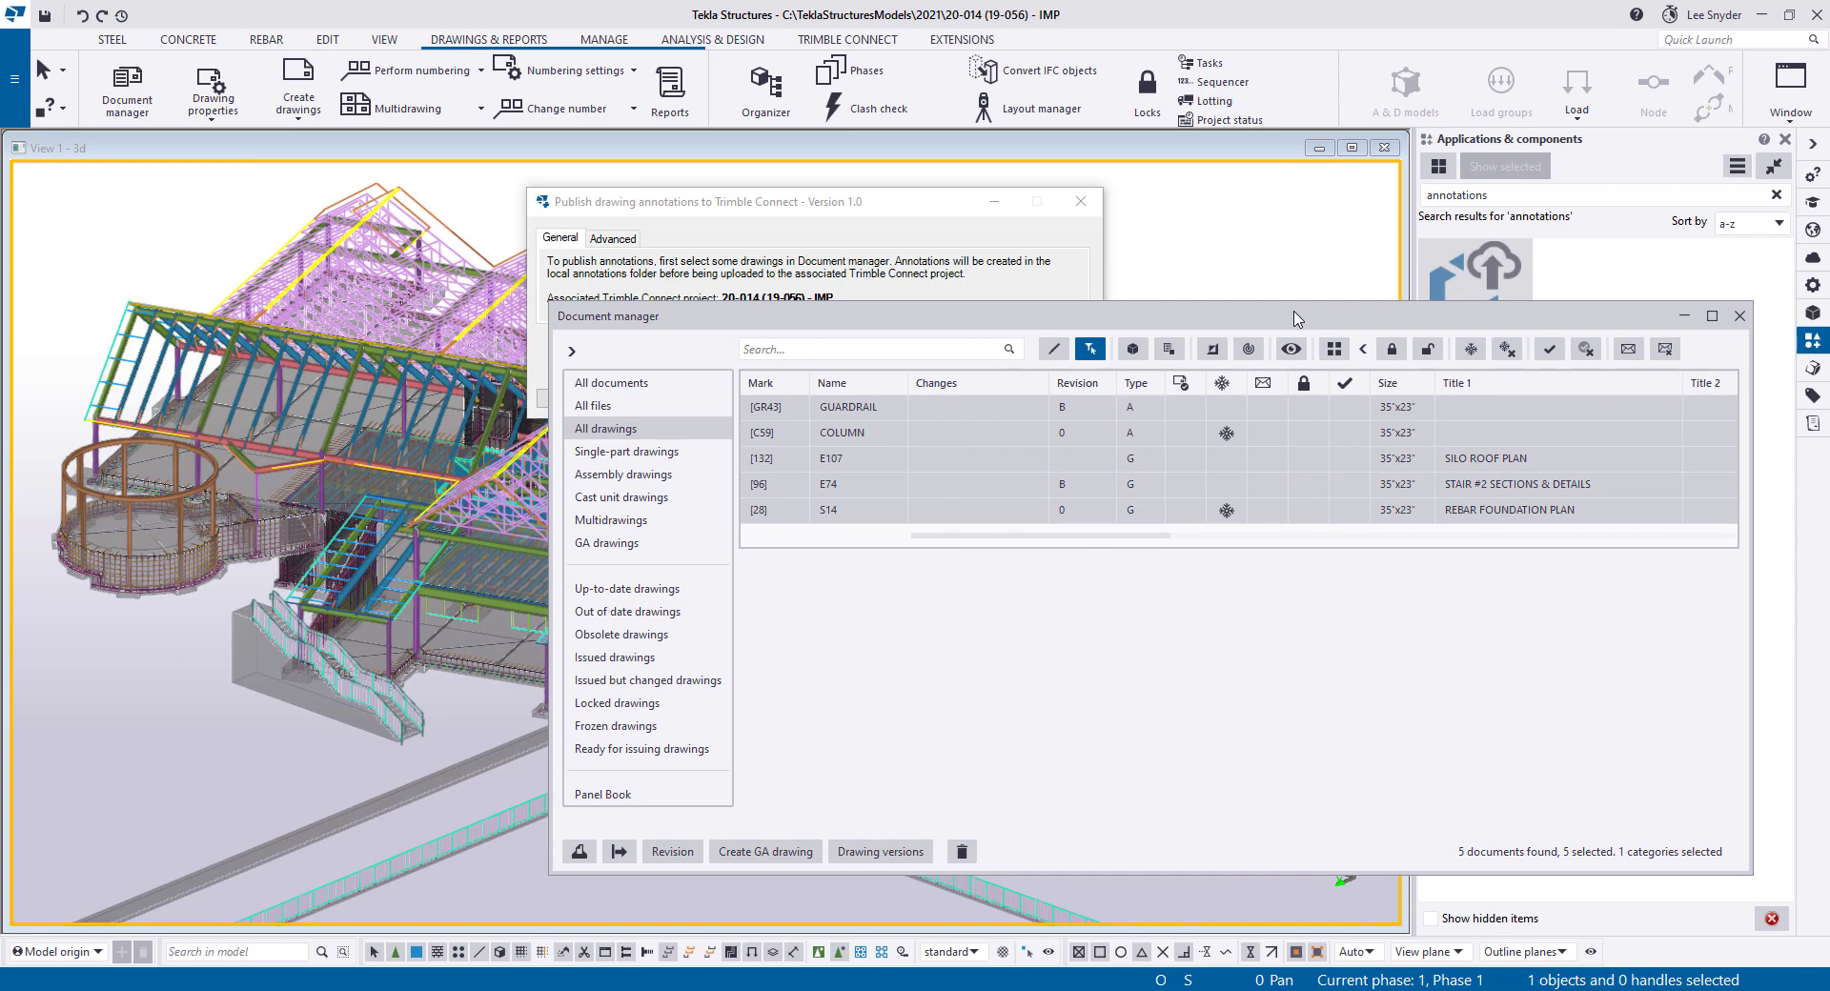
mouse_move(919, 198)
left_mouse_down()
mouse_move(639, 192)
mouse_move(594, 159)
left_mouse_up()
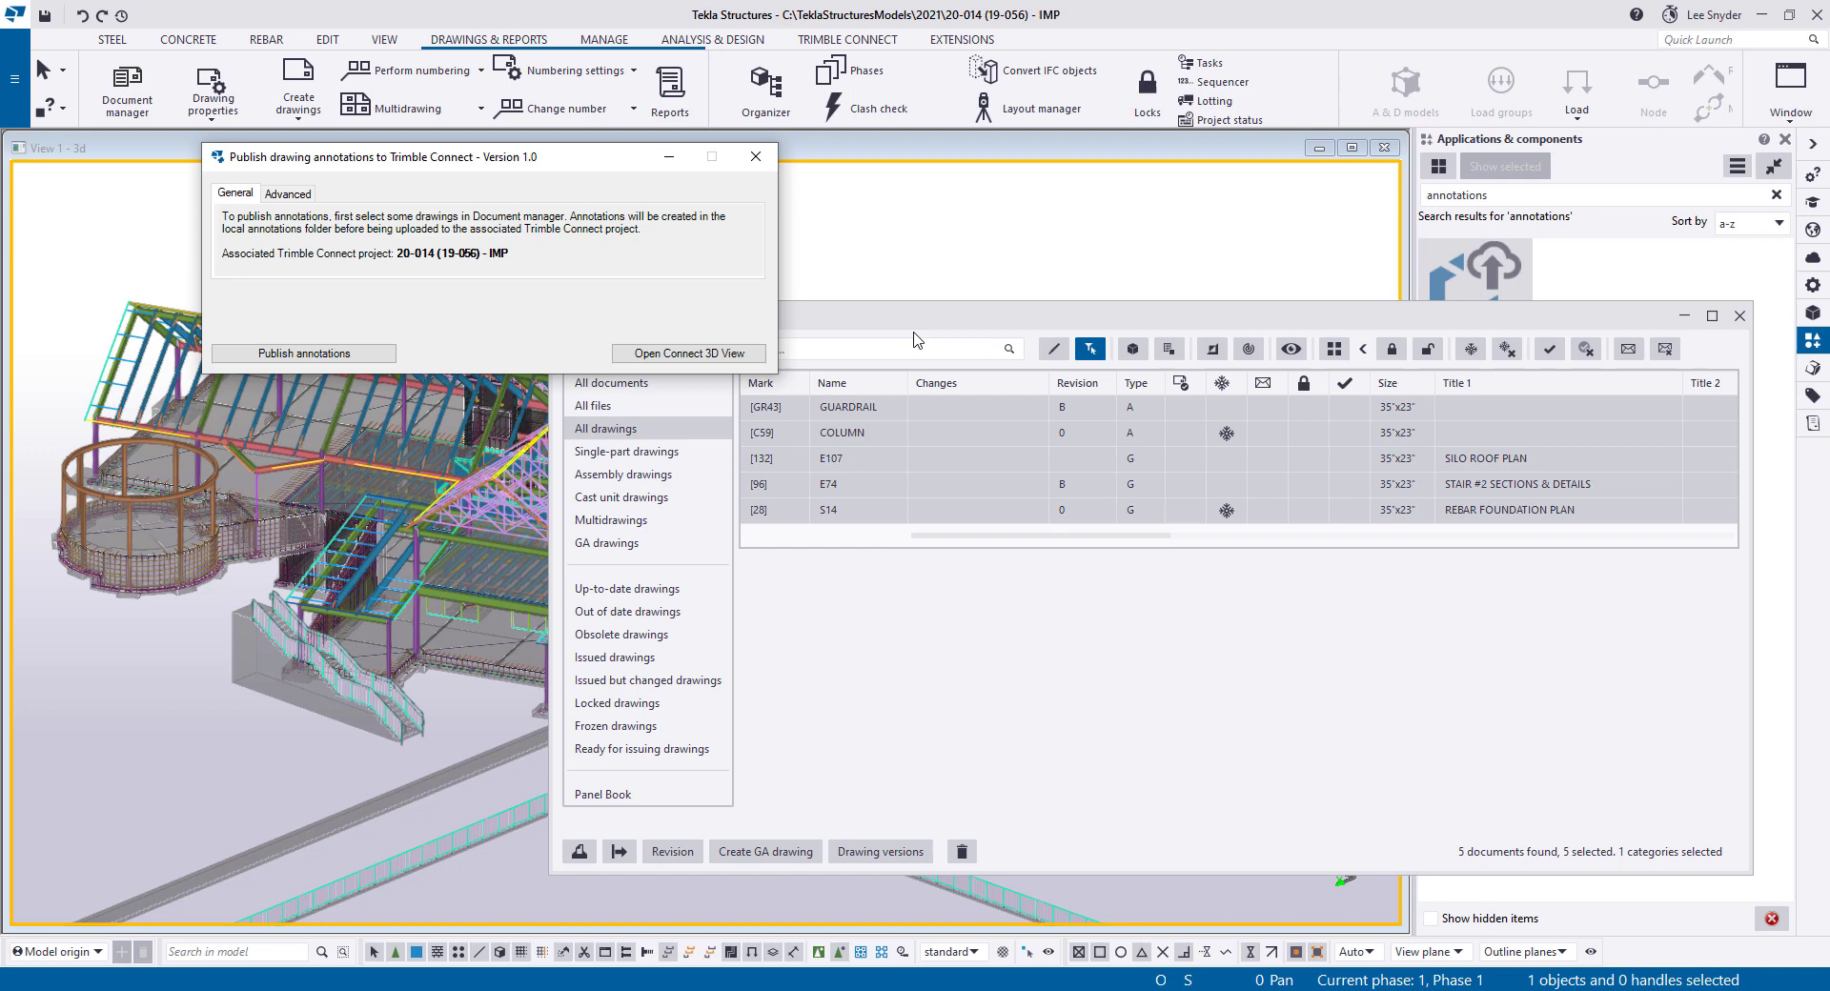
left_click_drag(526, 171, 701, 188)
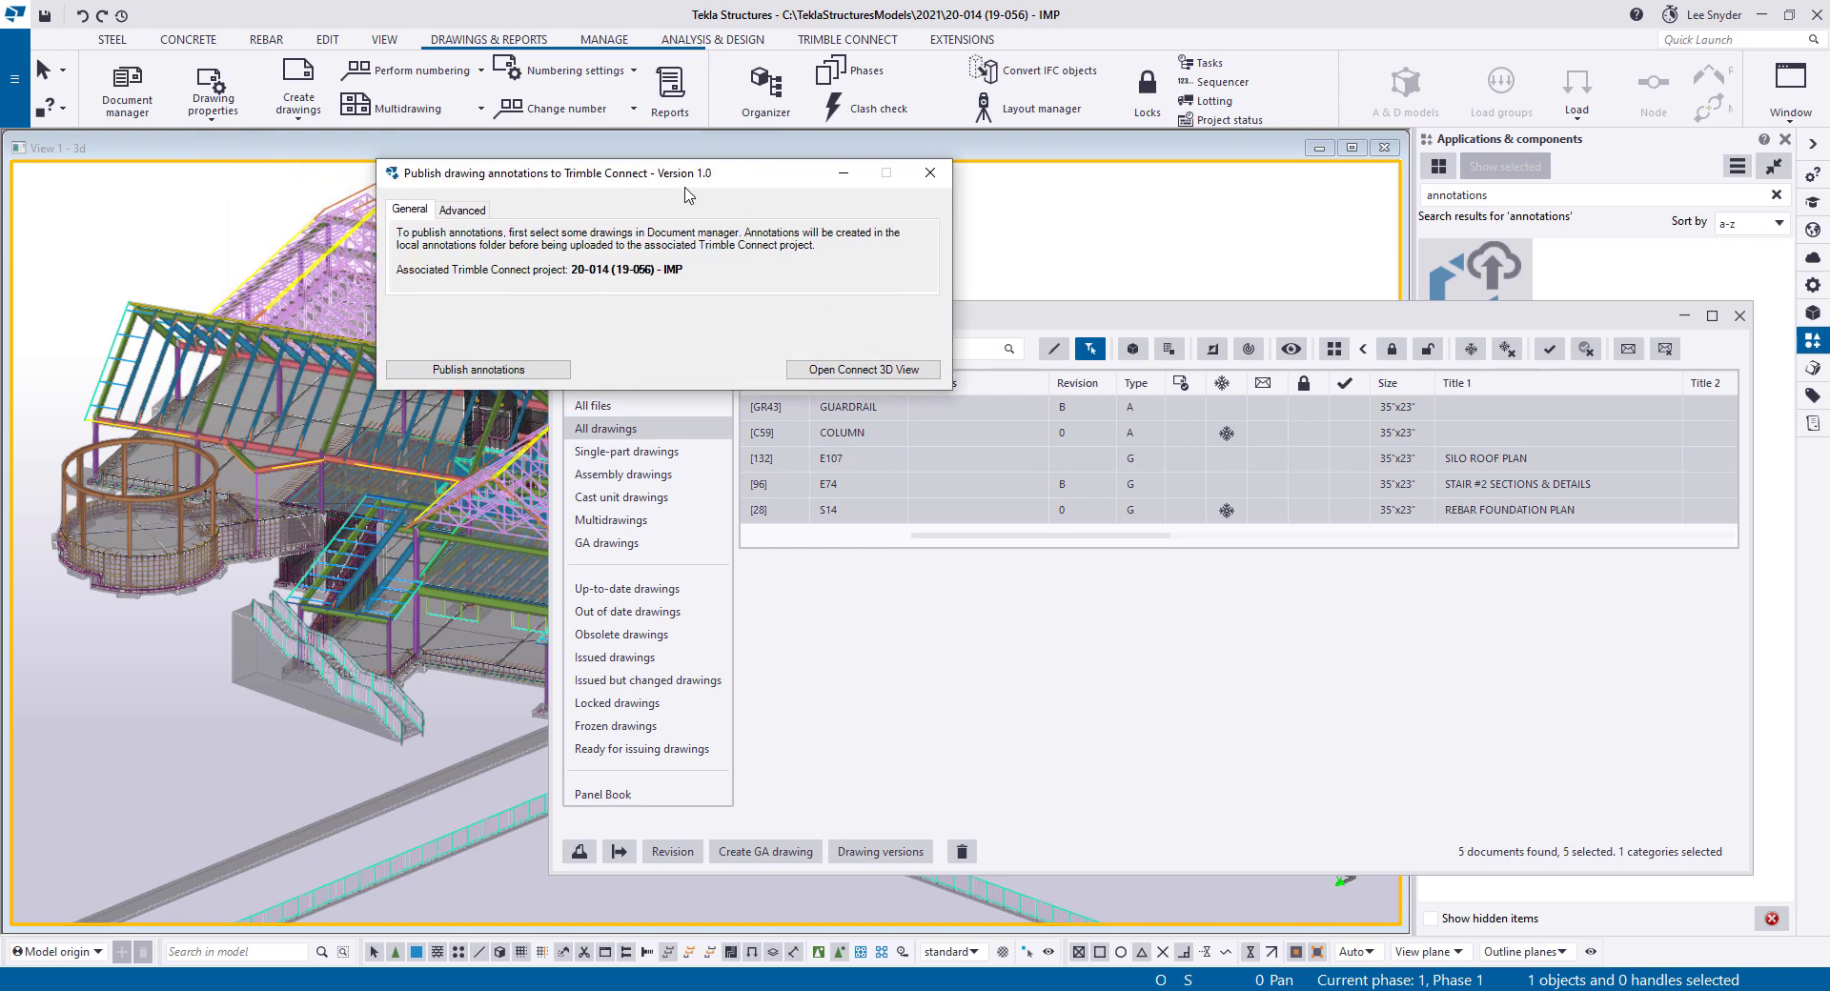
left_click(502, 370)
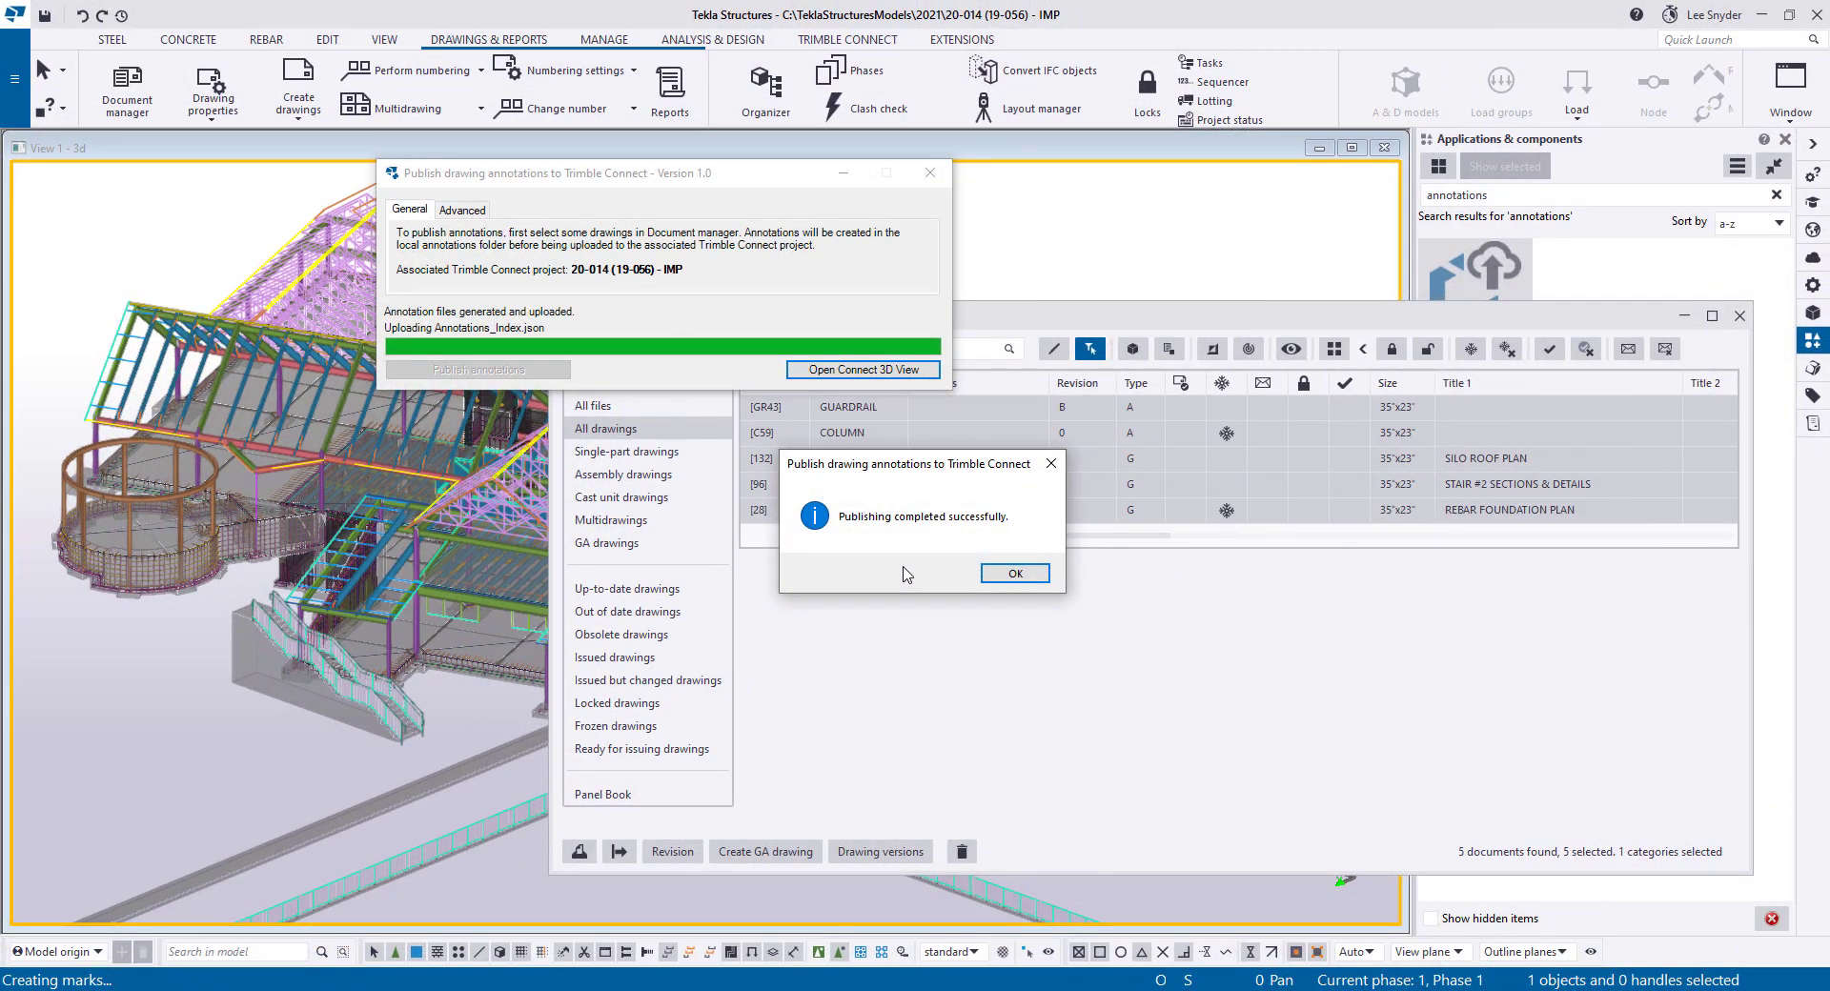
left_click(1004, 573)
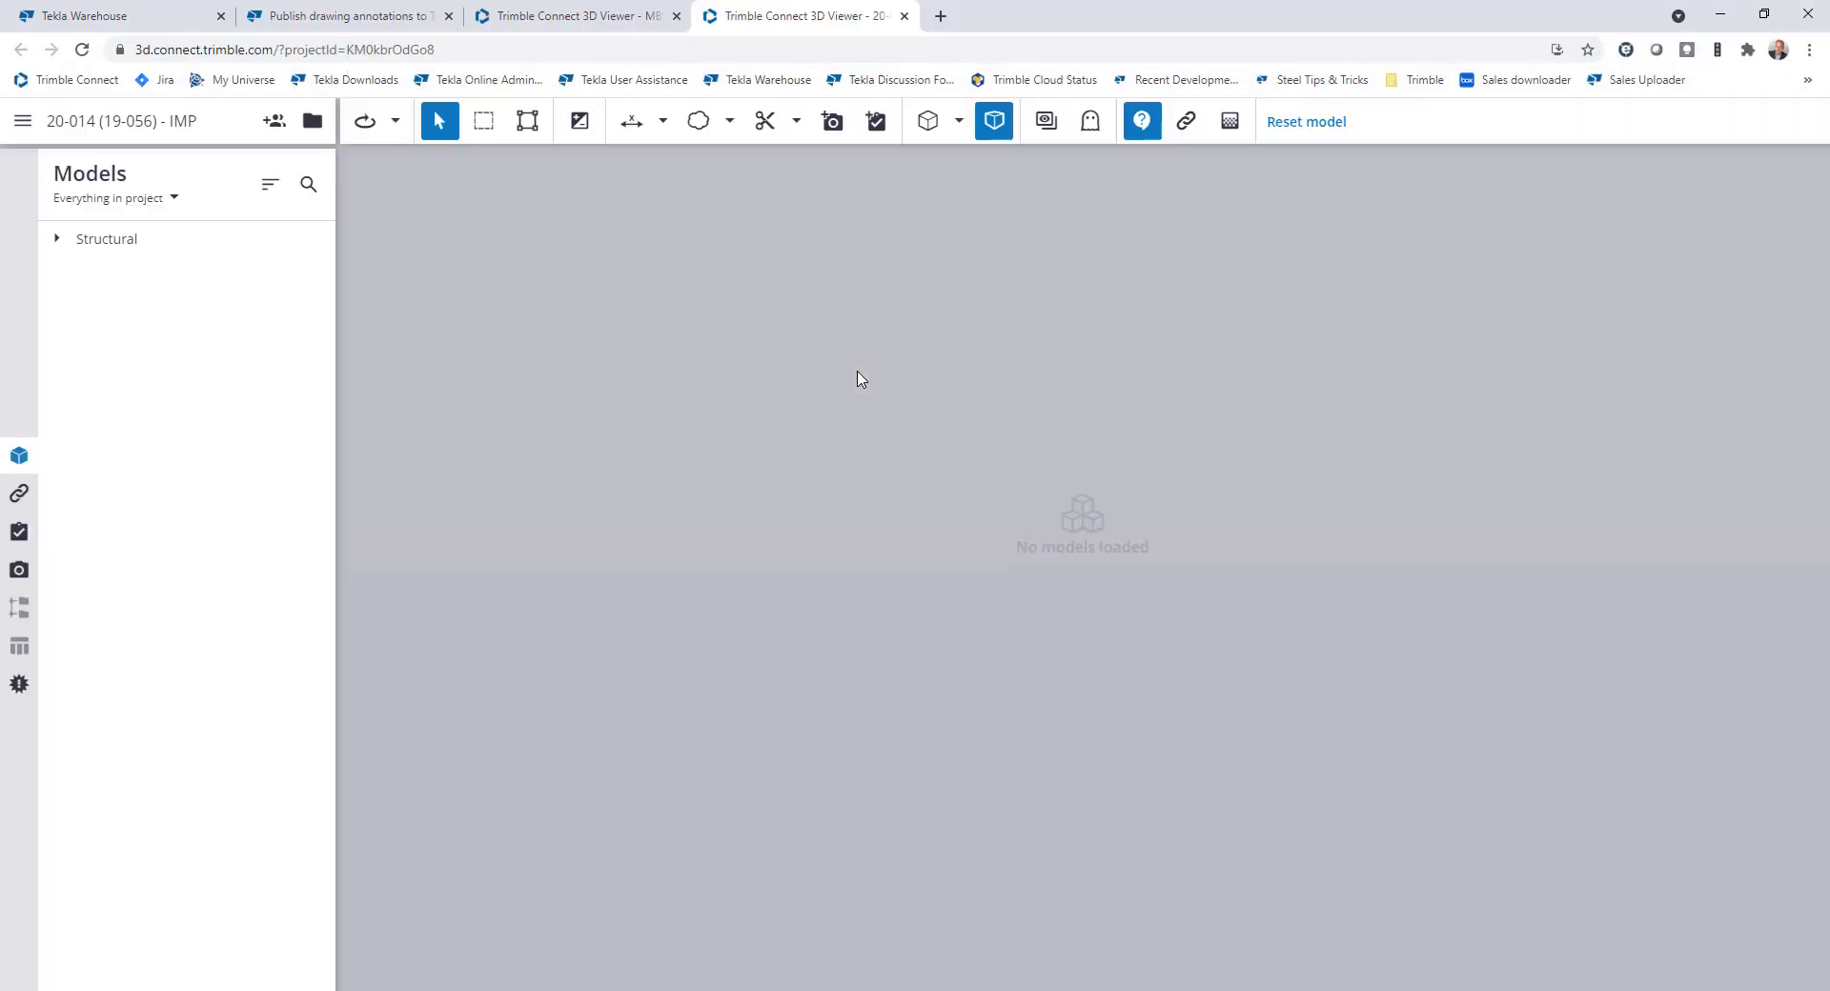
Expand Structural > Tekla models and load Combined Model.ifc into the viewer
left_click(58, 238)
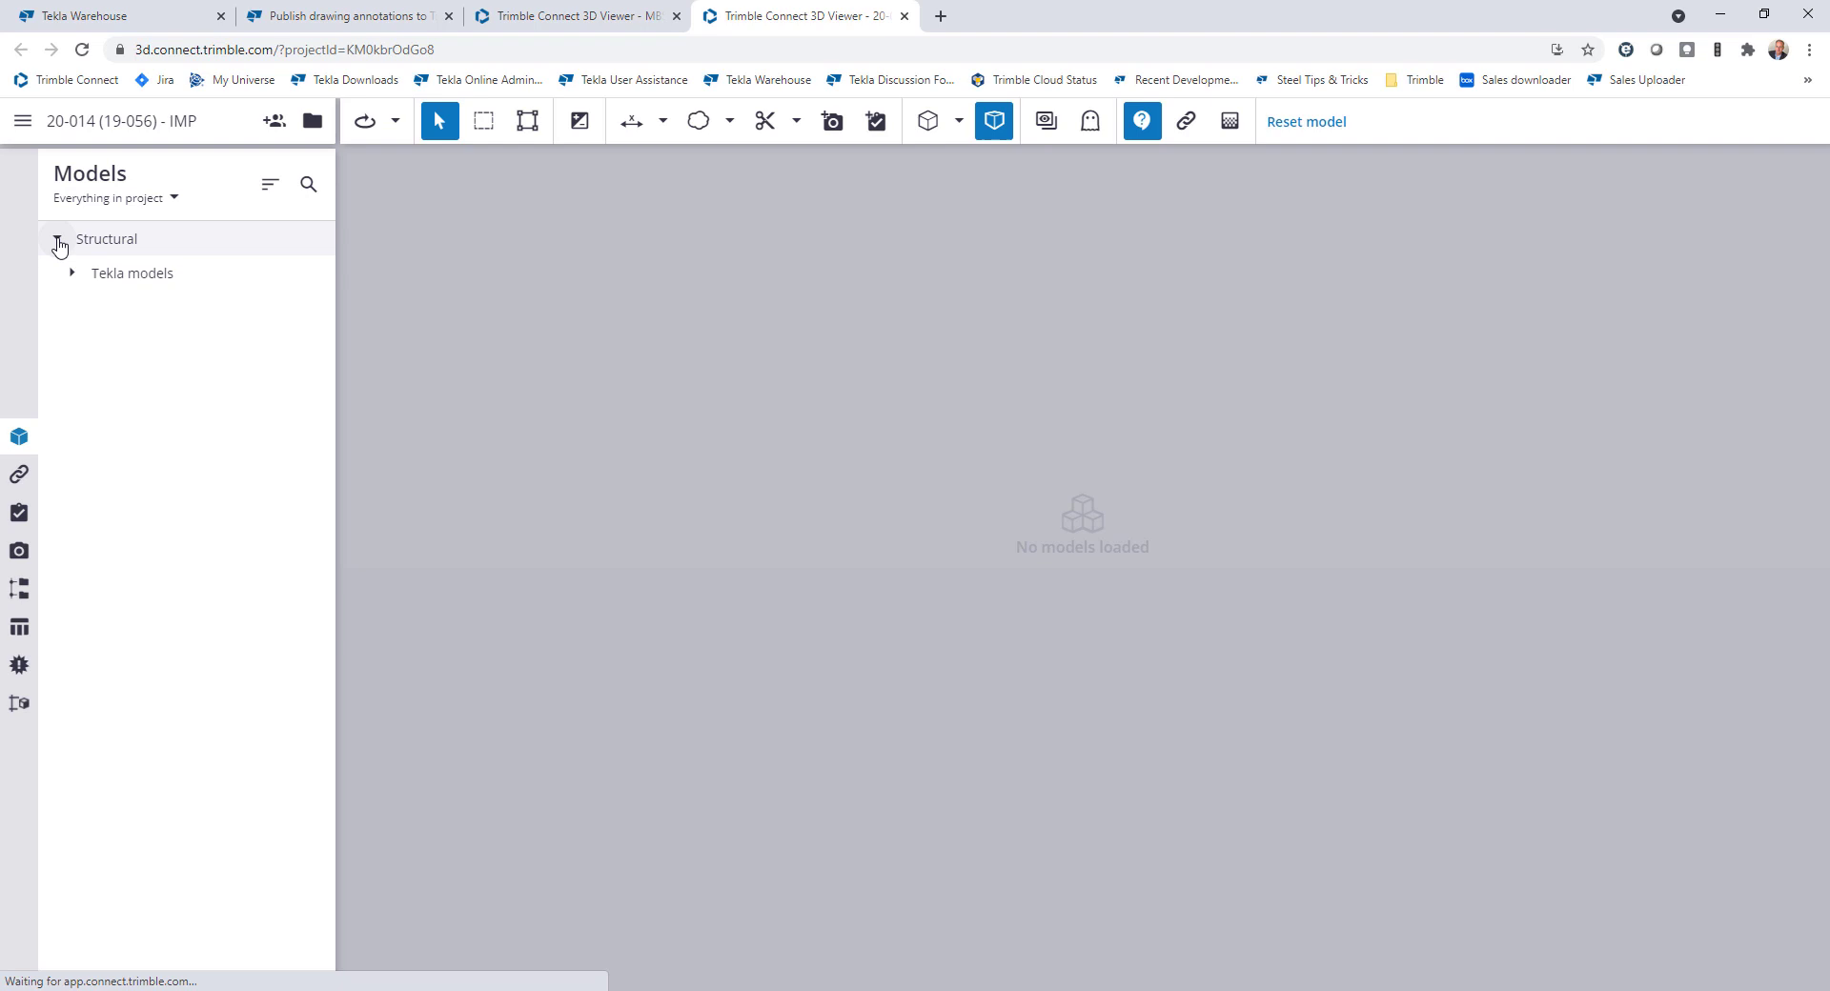
left_click(68, 273)
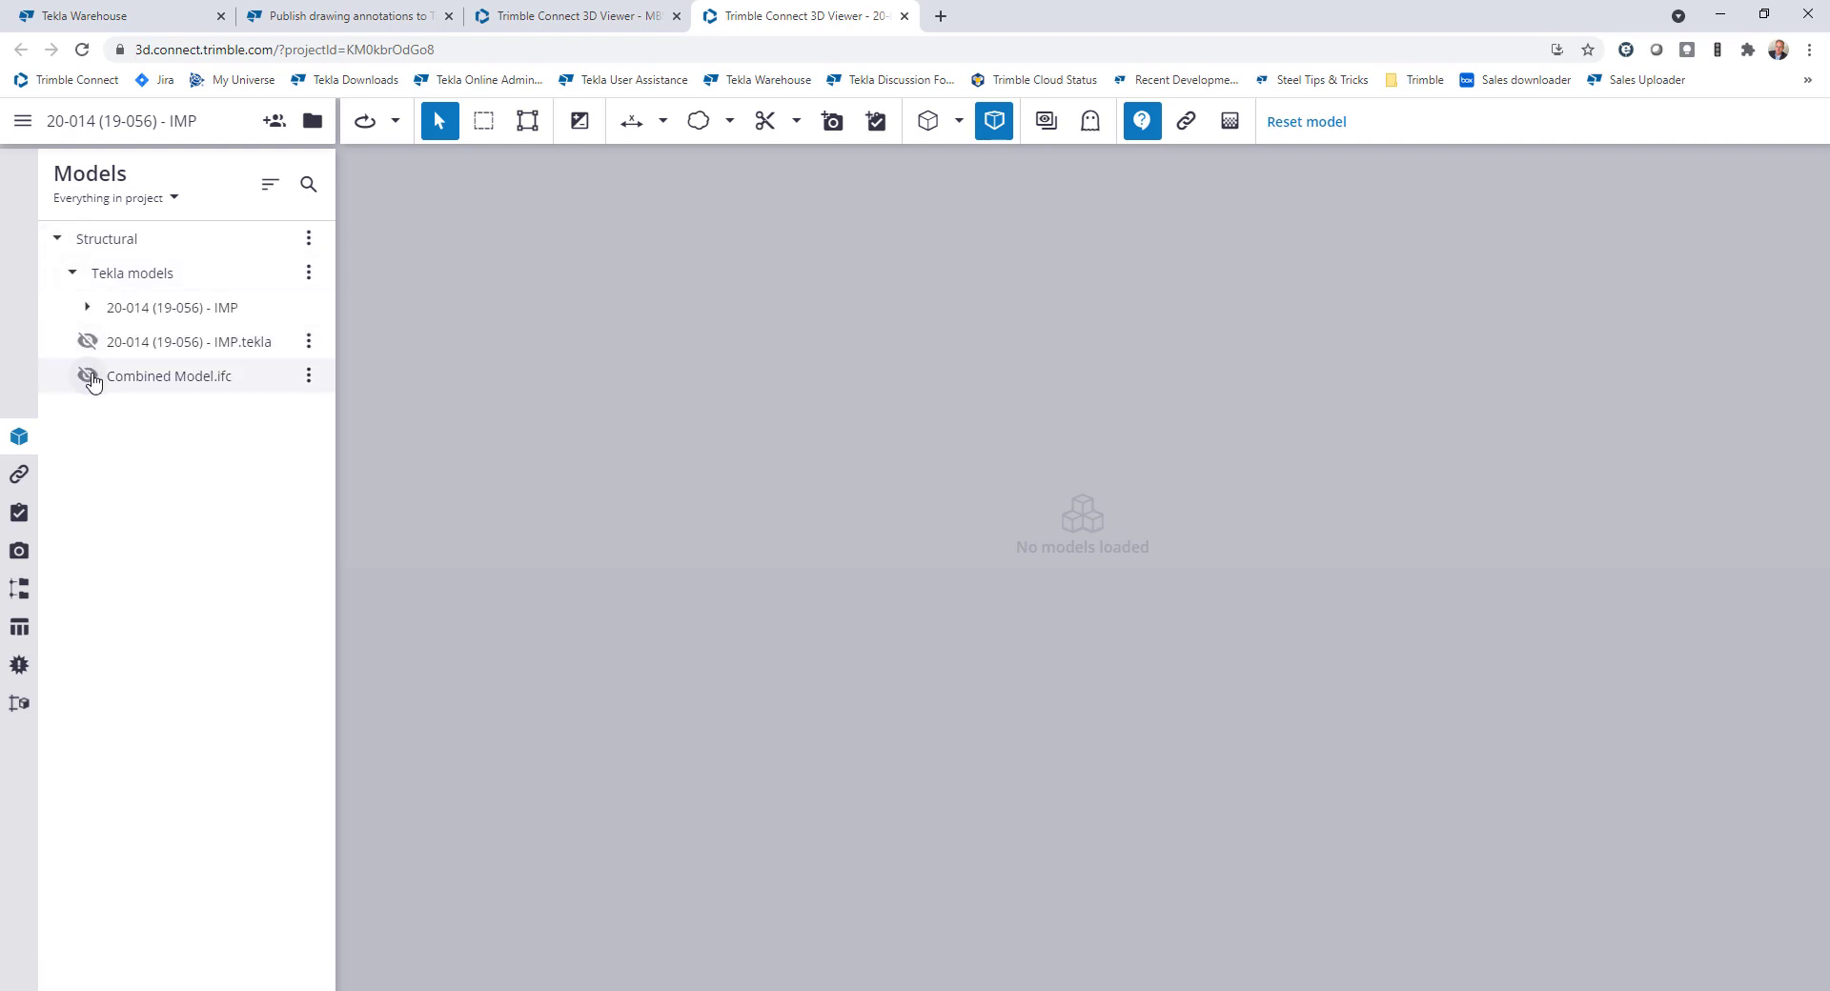
left_click(89, 376)
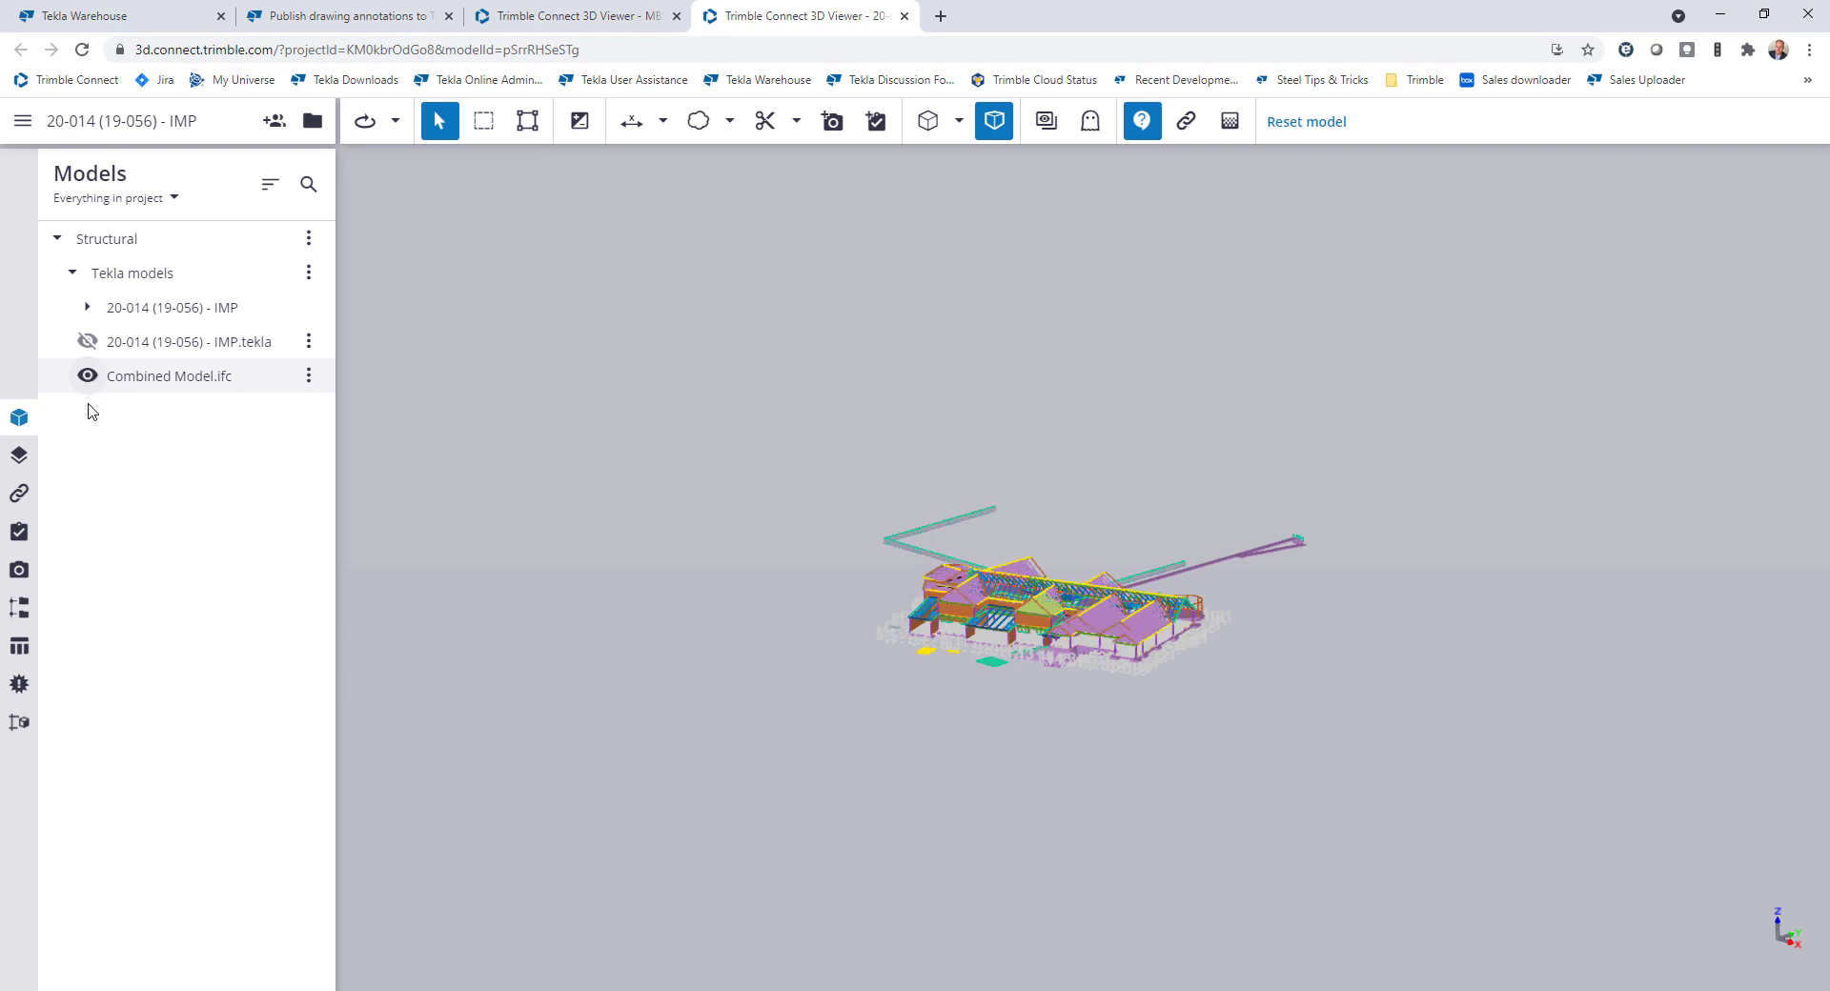
Turn drawing annotations on in the Annotations panel, leaving only Assembly checked and GA unchecked
left_click(19, 723)
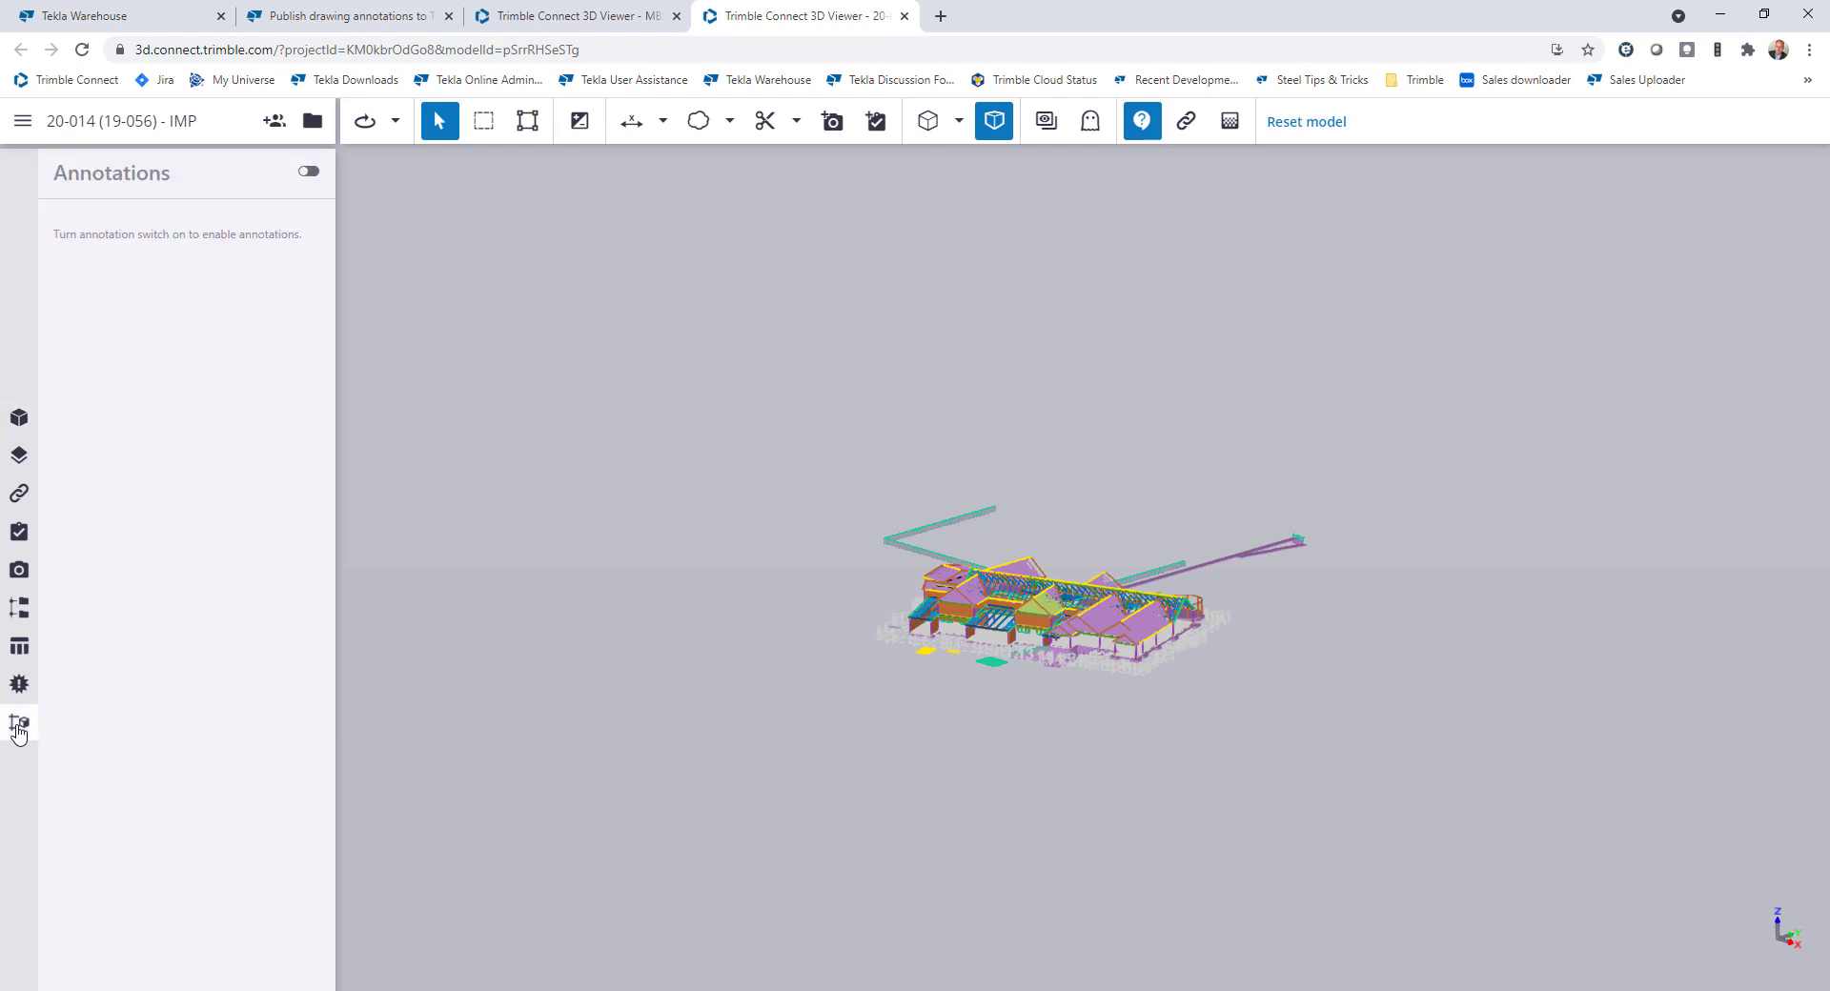
left_click(308, 173)
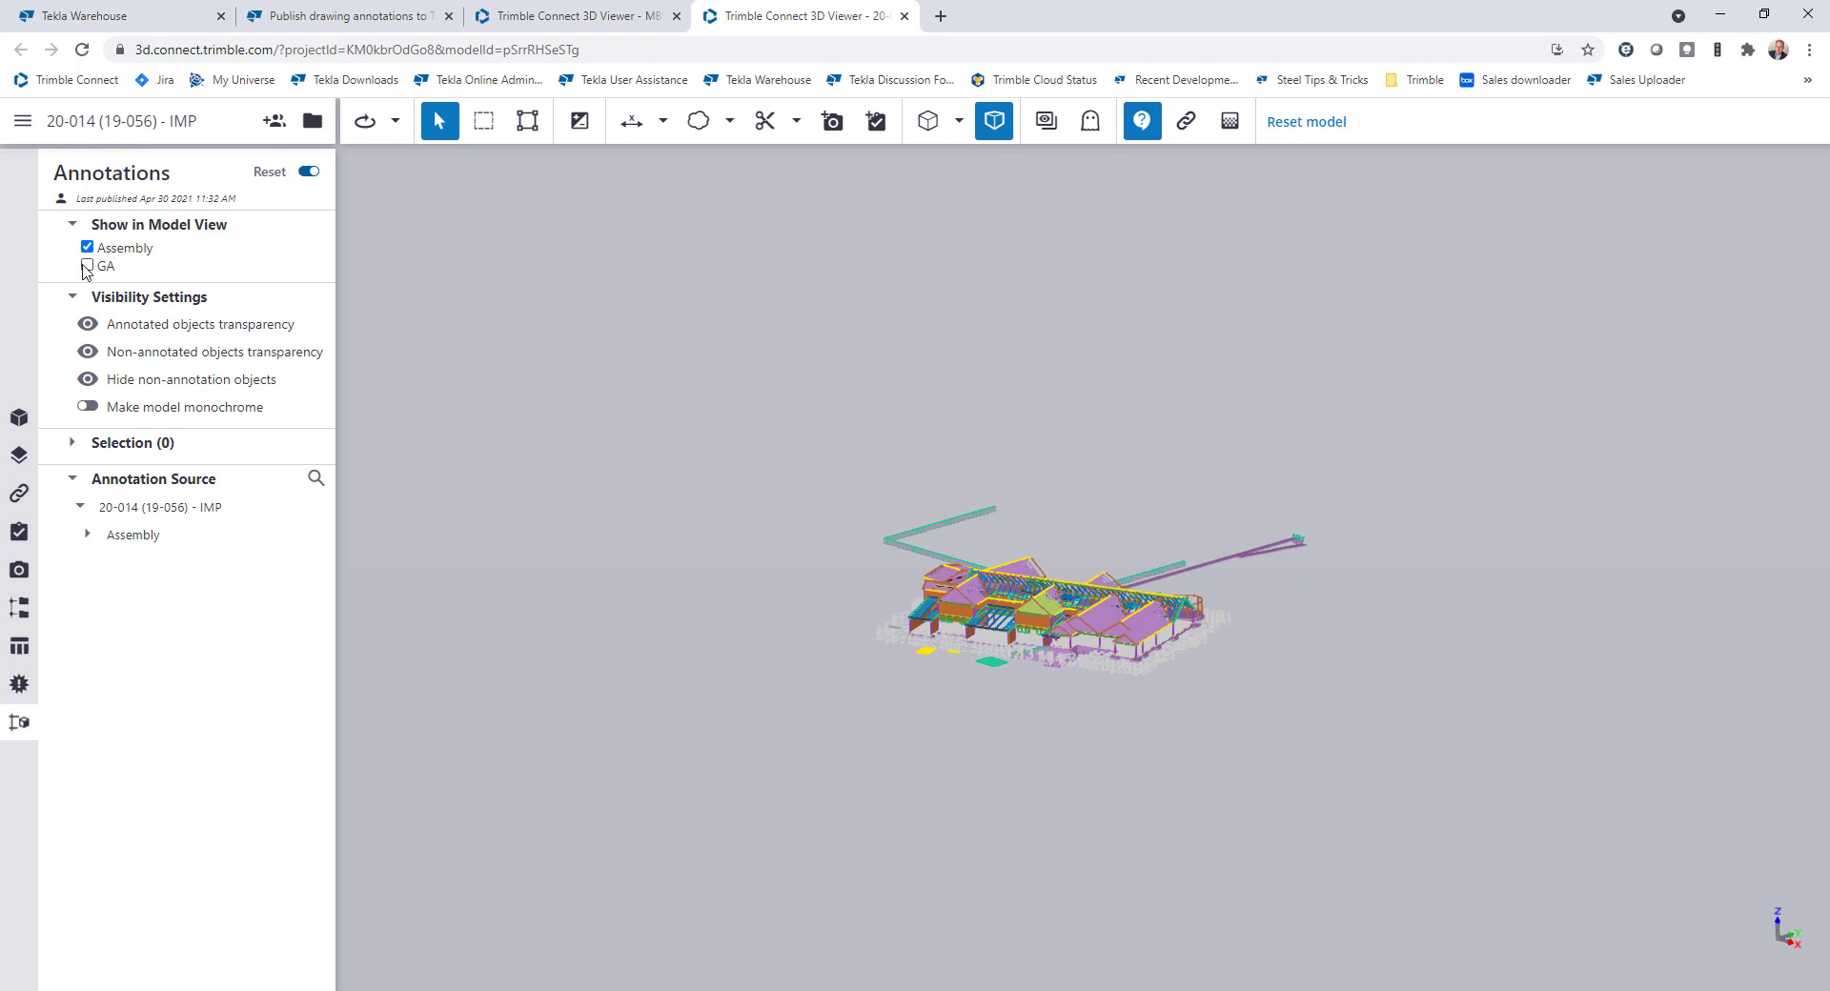
left_click(87, 266)
left_click(87, 267)
Expand the Assembly drawings C59 and GR43, and jump to C59's No name view
left_click(88, 537)
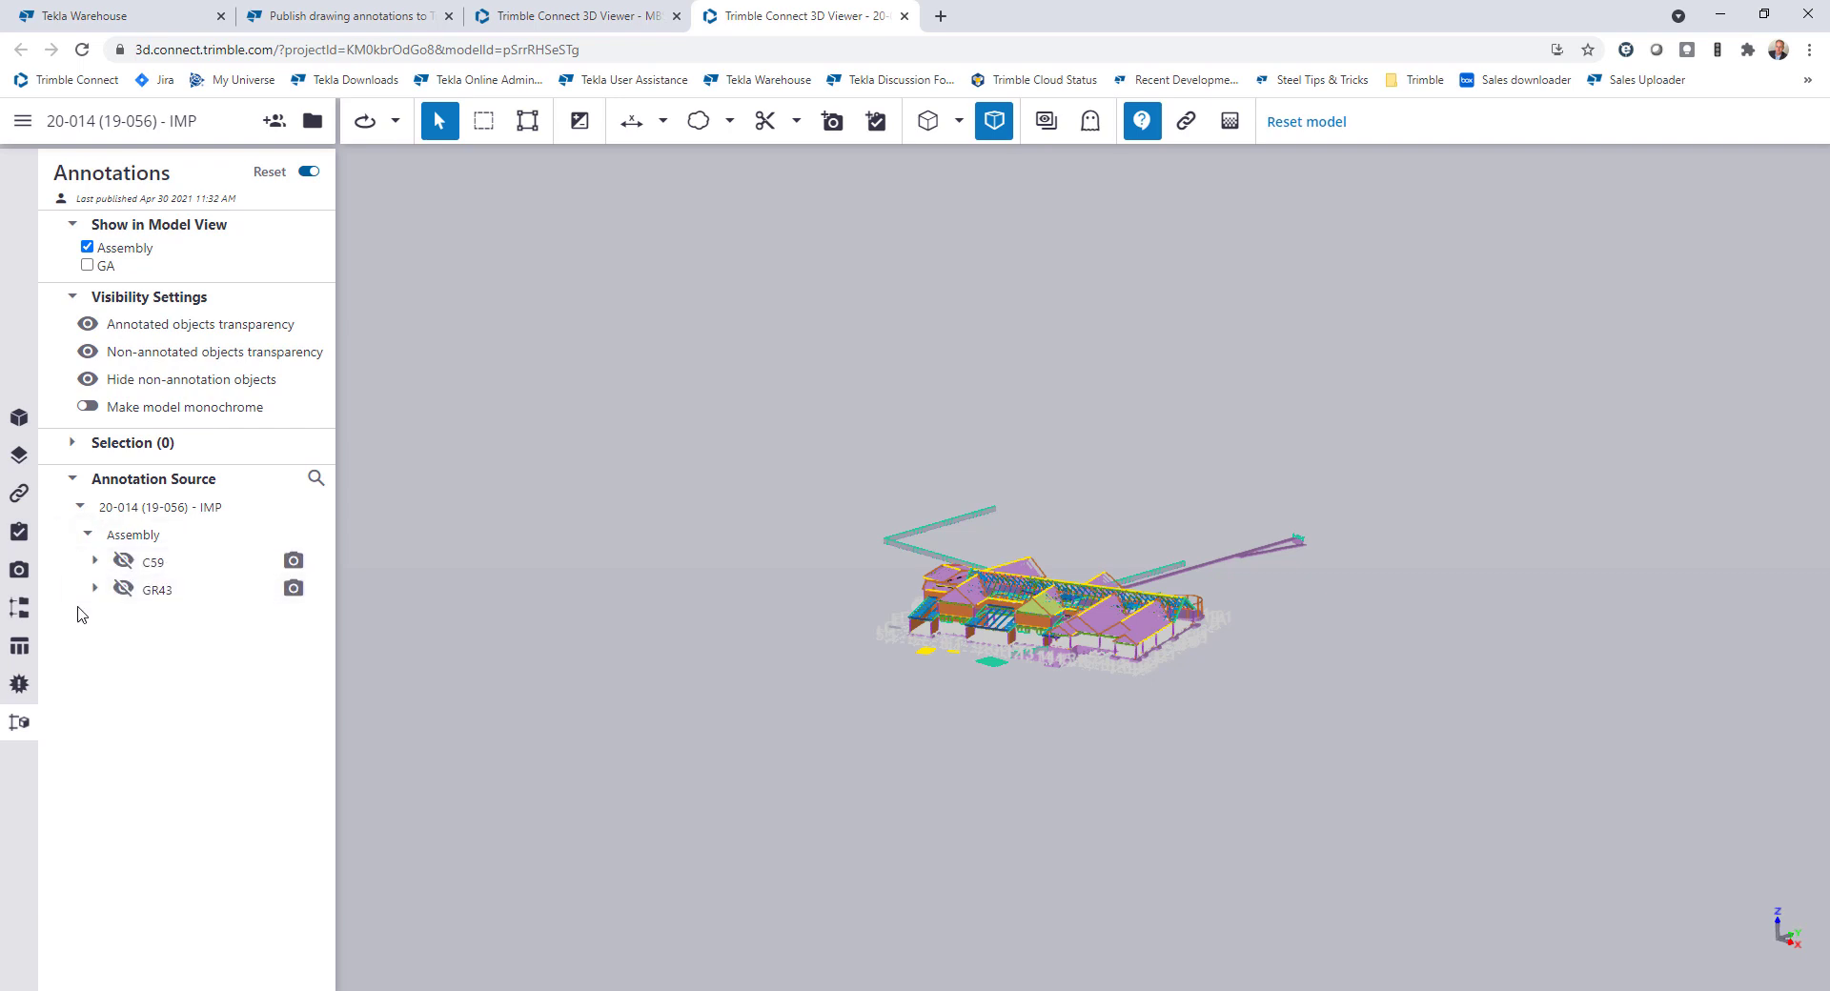
left_click(94, 563)
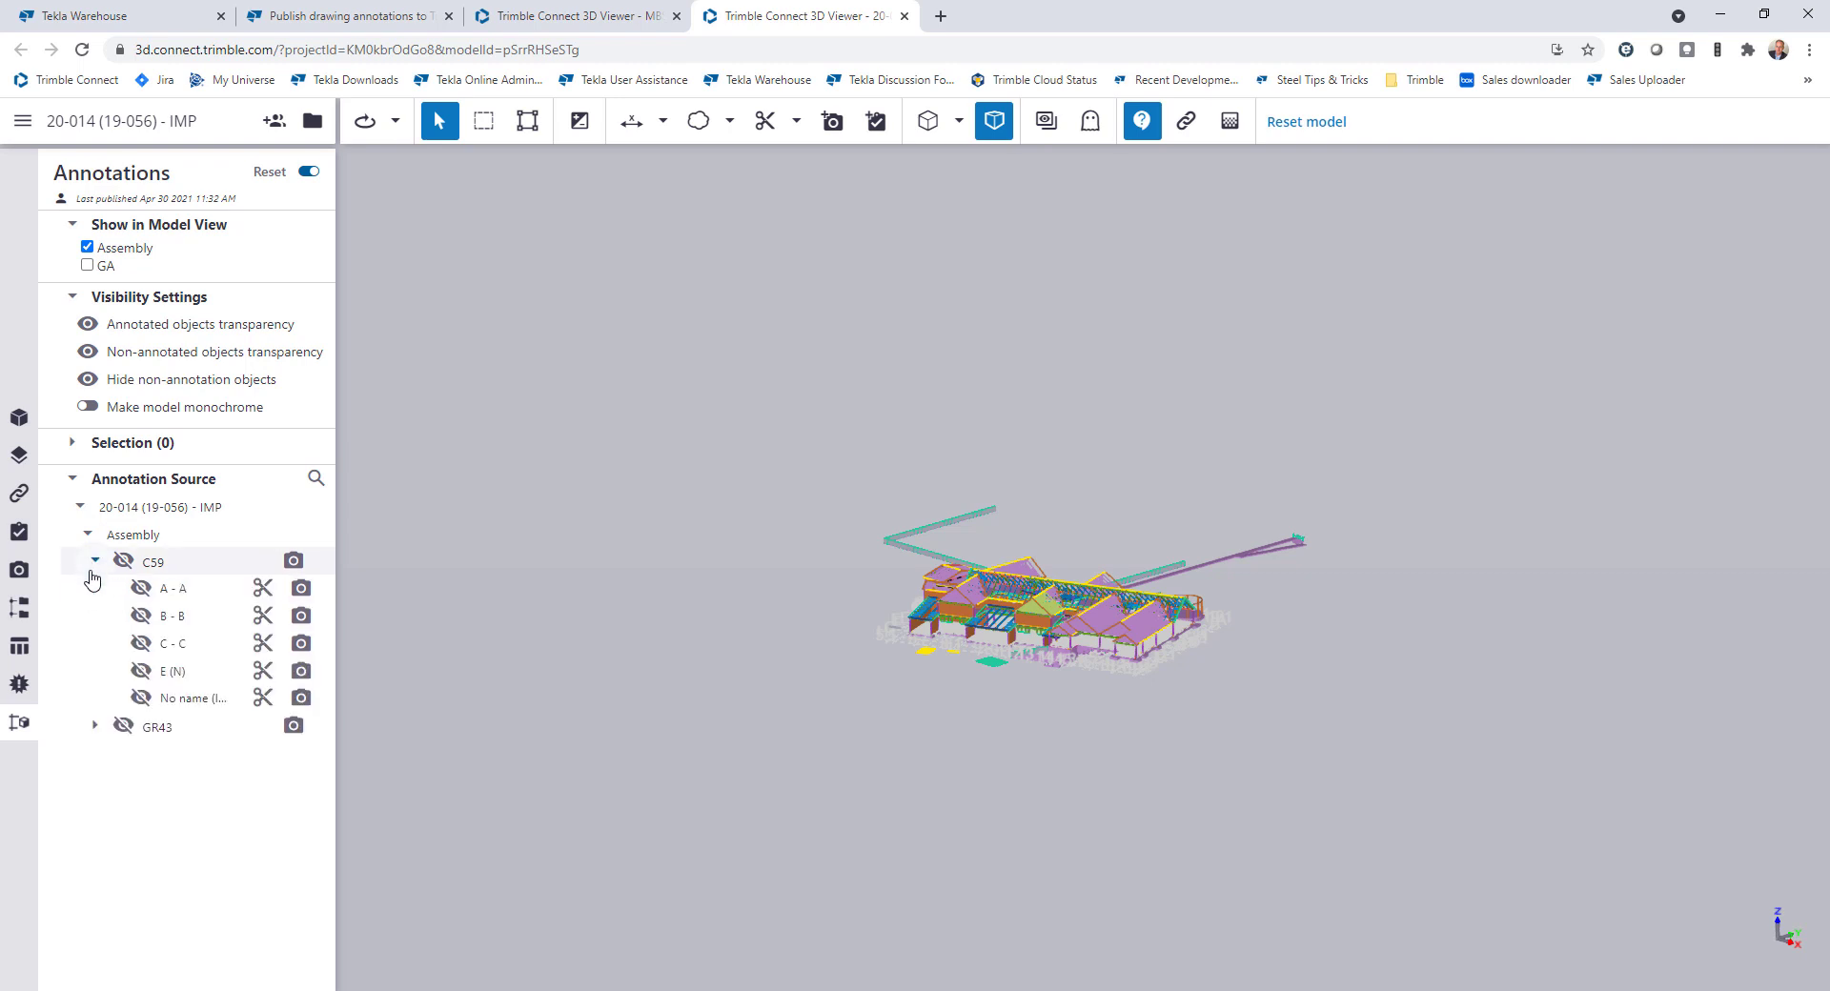
left_click(94, 727)
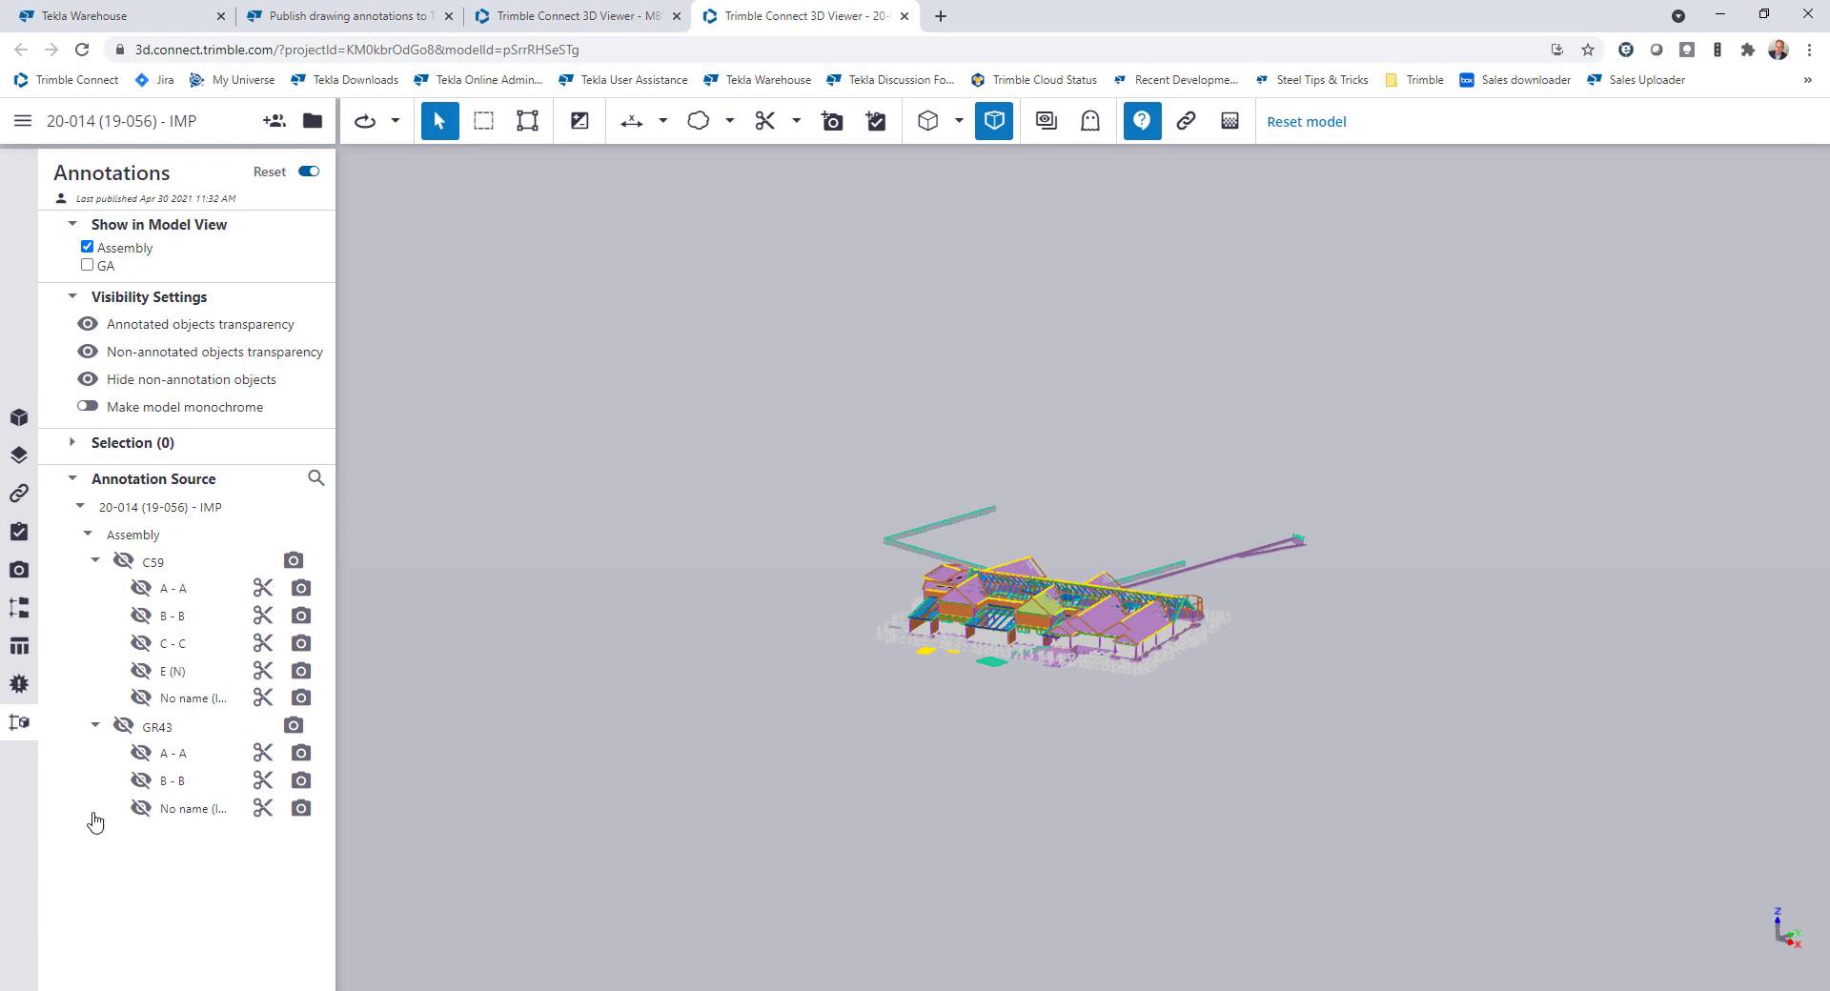
left_click(302, 699)
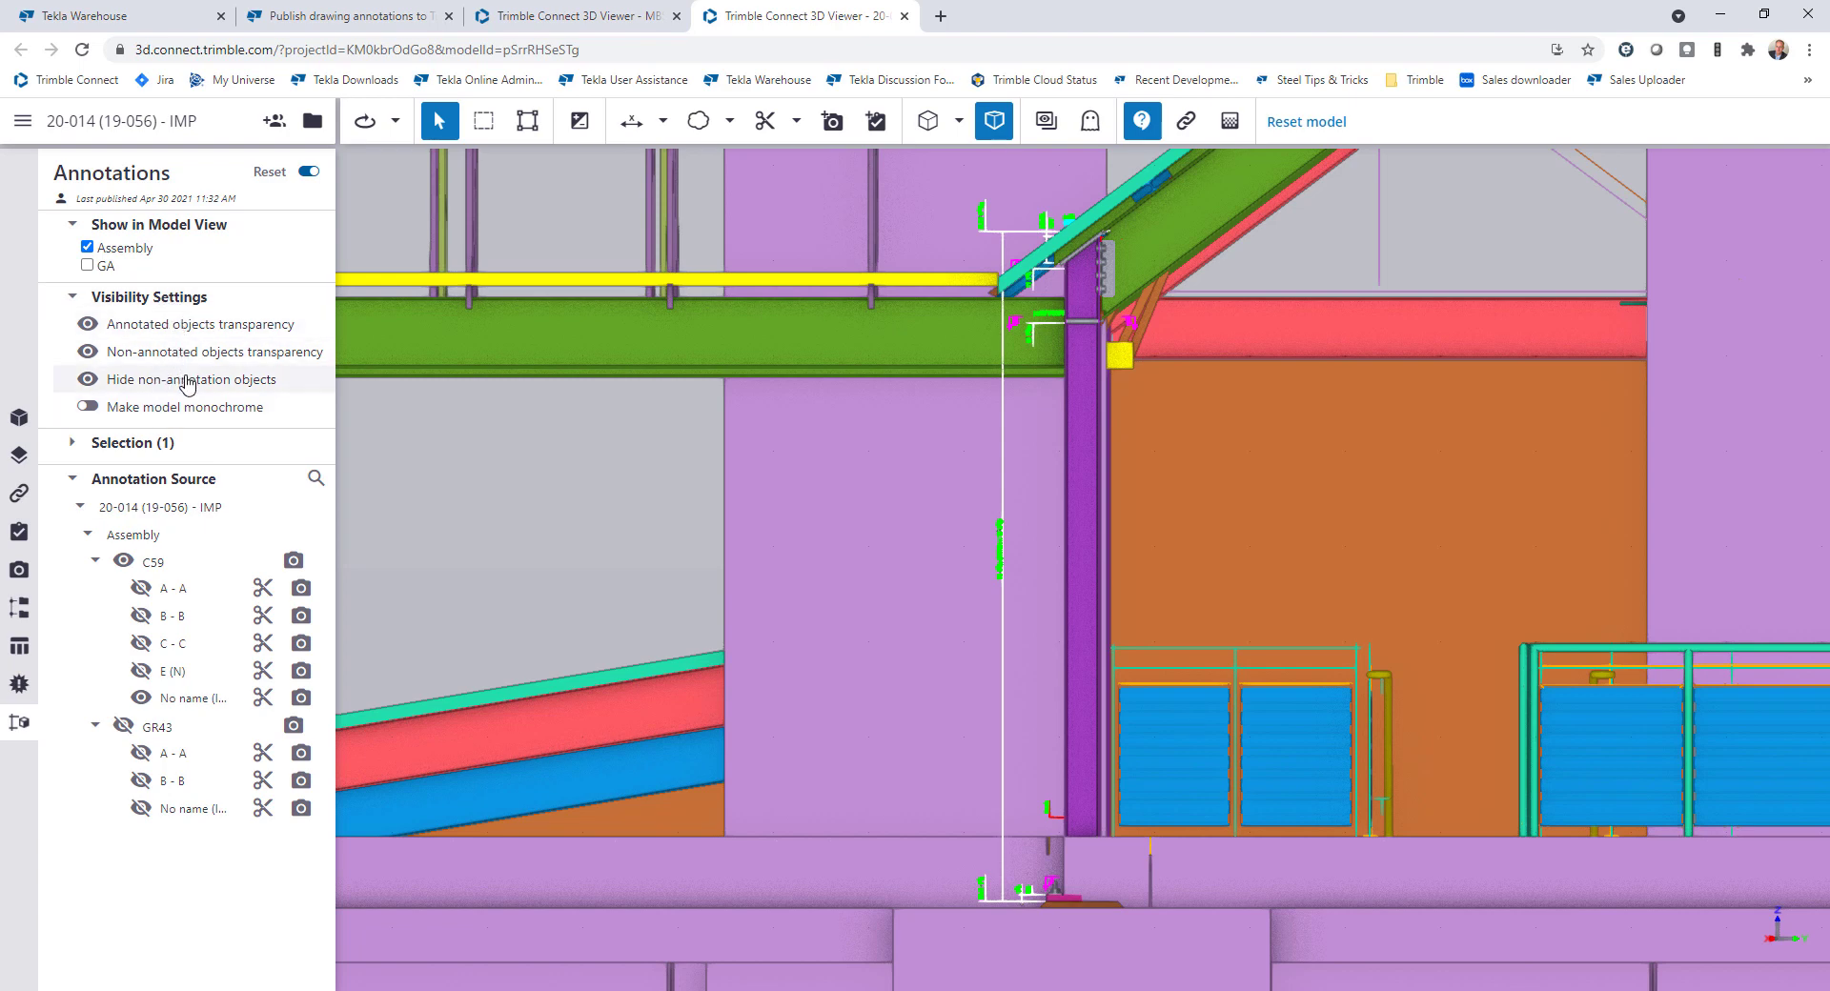
Hide non-annotated objects, make column C59 semi-transparent, and zoom in on its top annotations
left_click(89, 381)
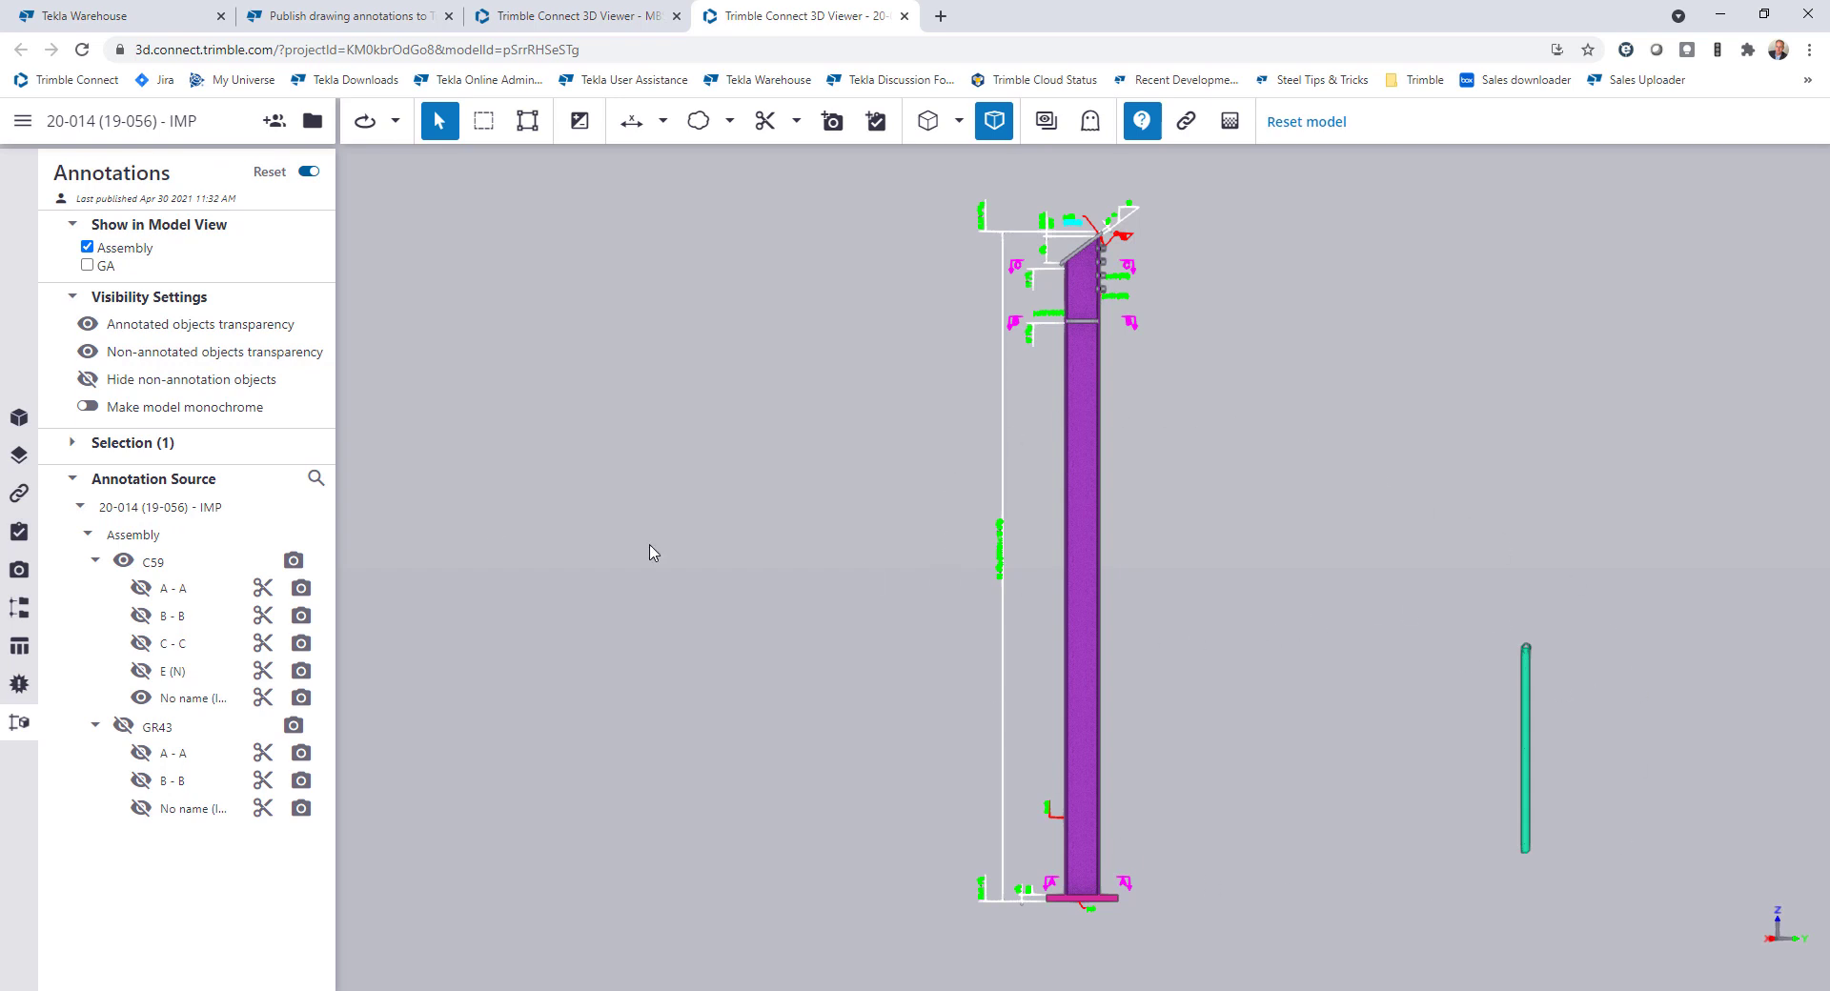
left_click(88, 352)
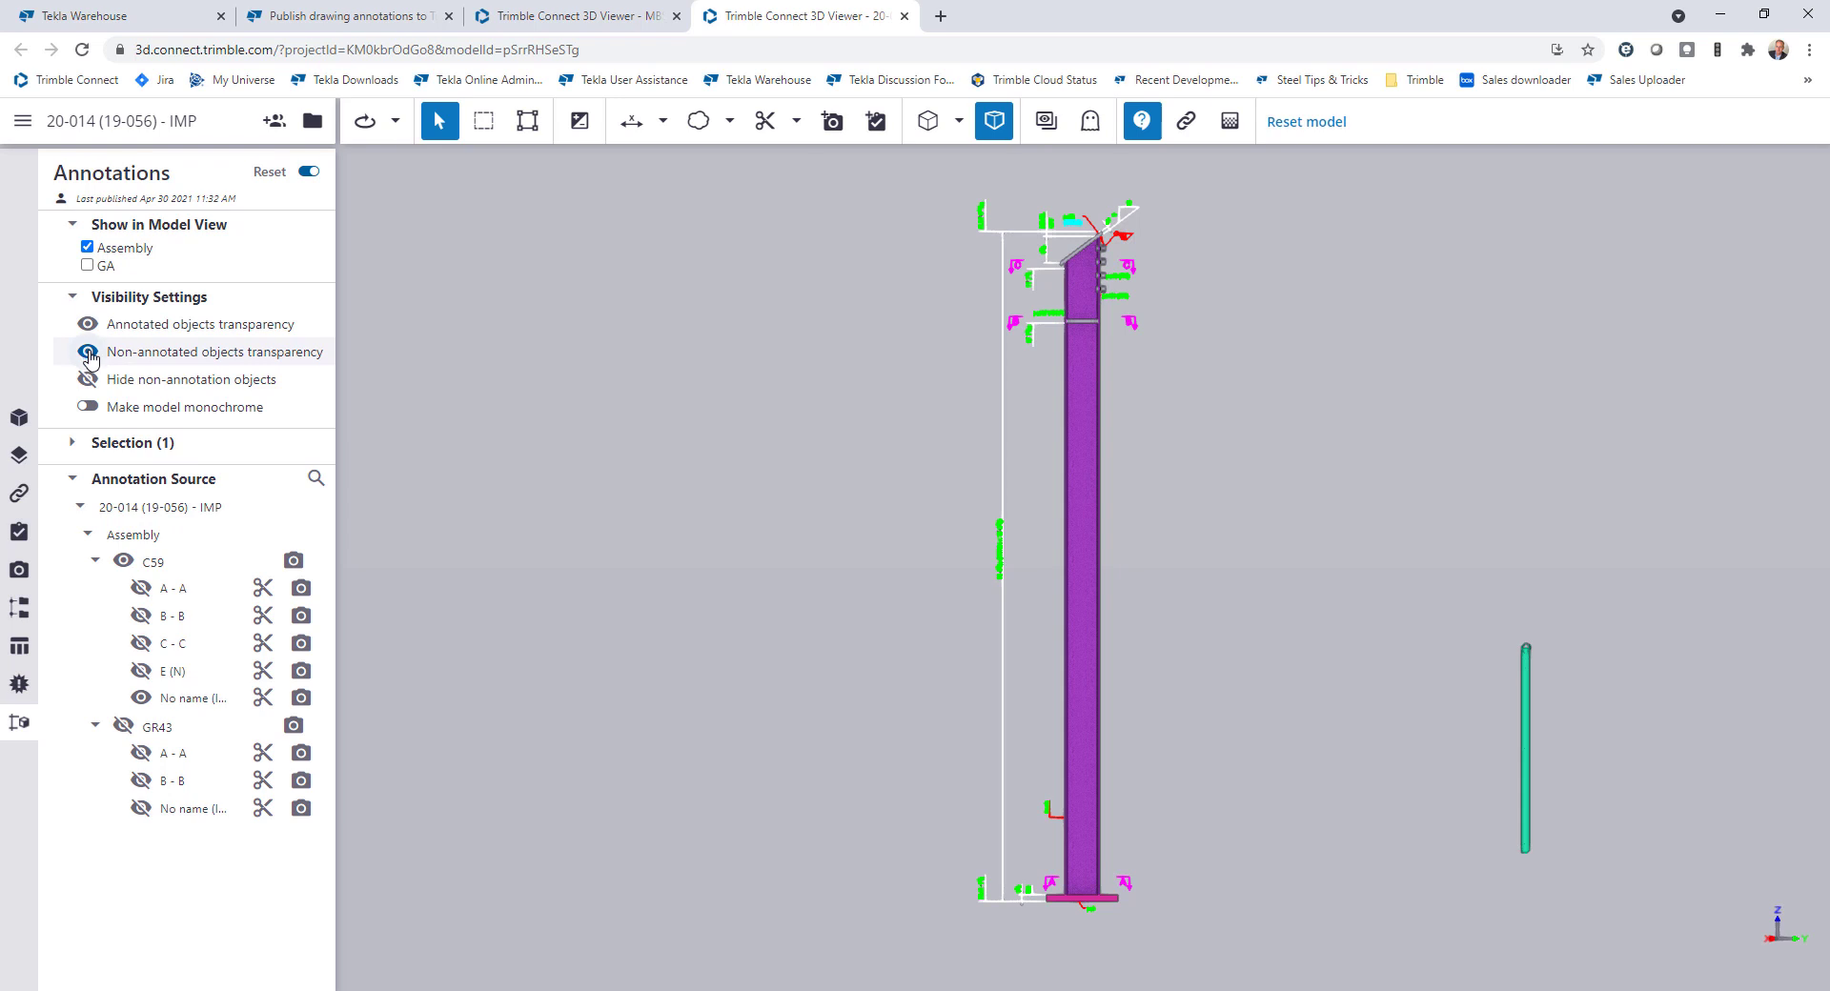
left_click(88, 352)
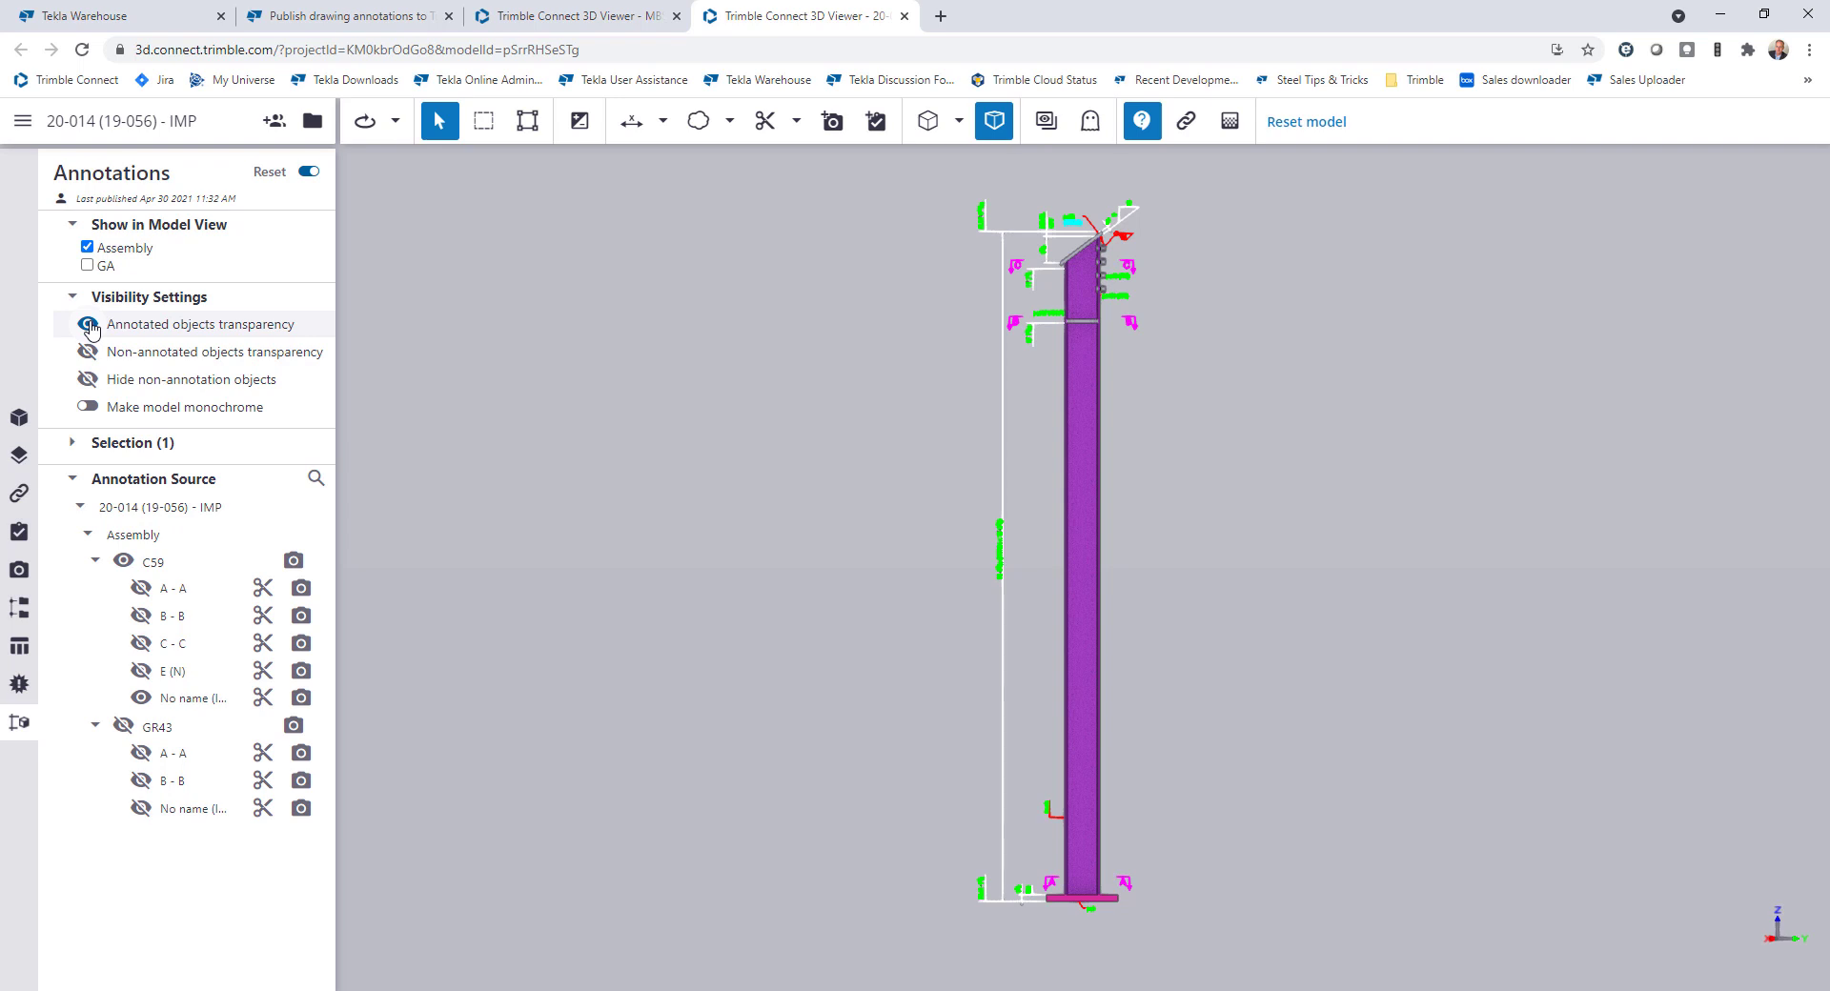
left_click(88, 325)
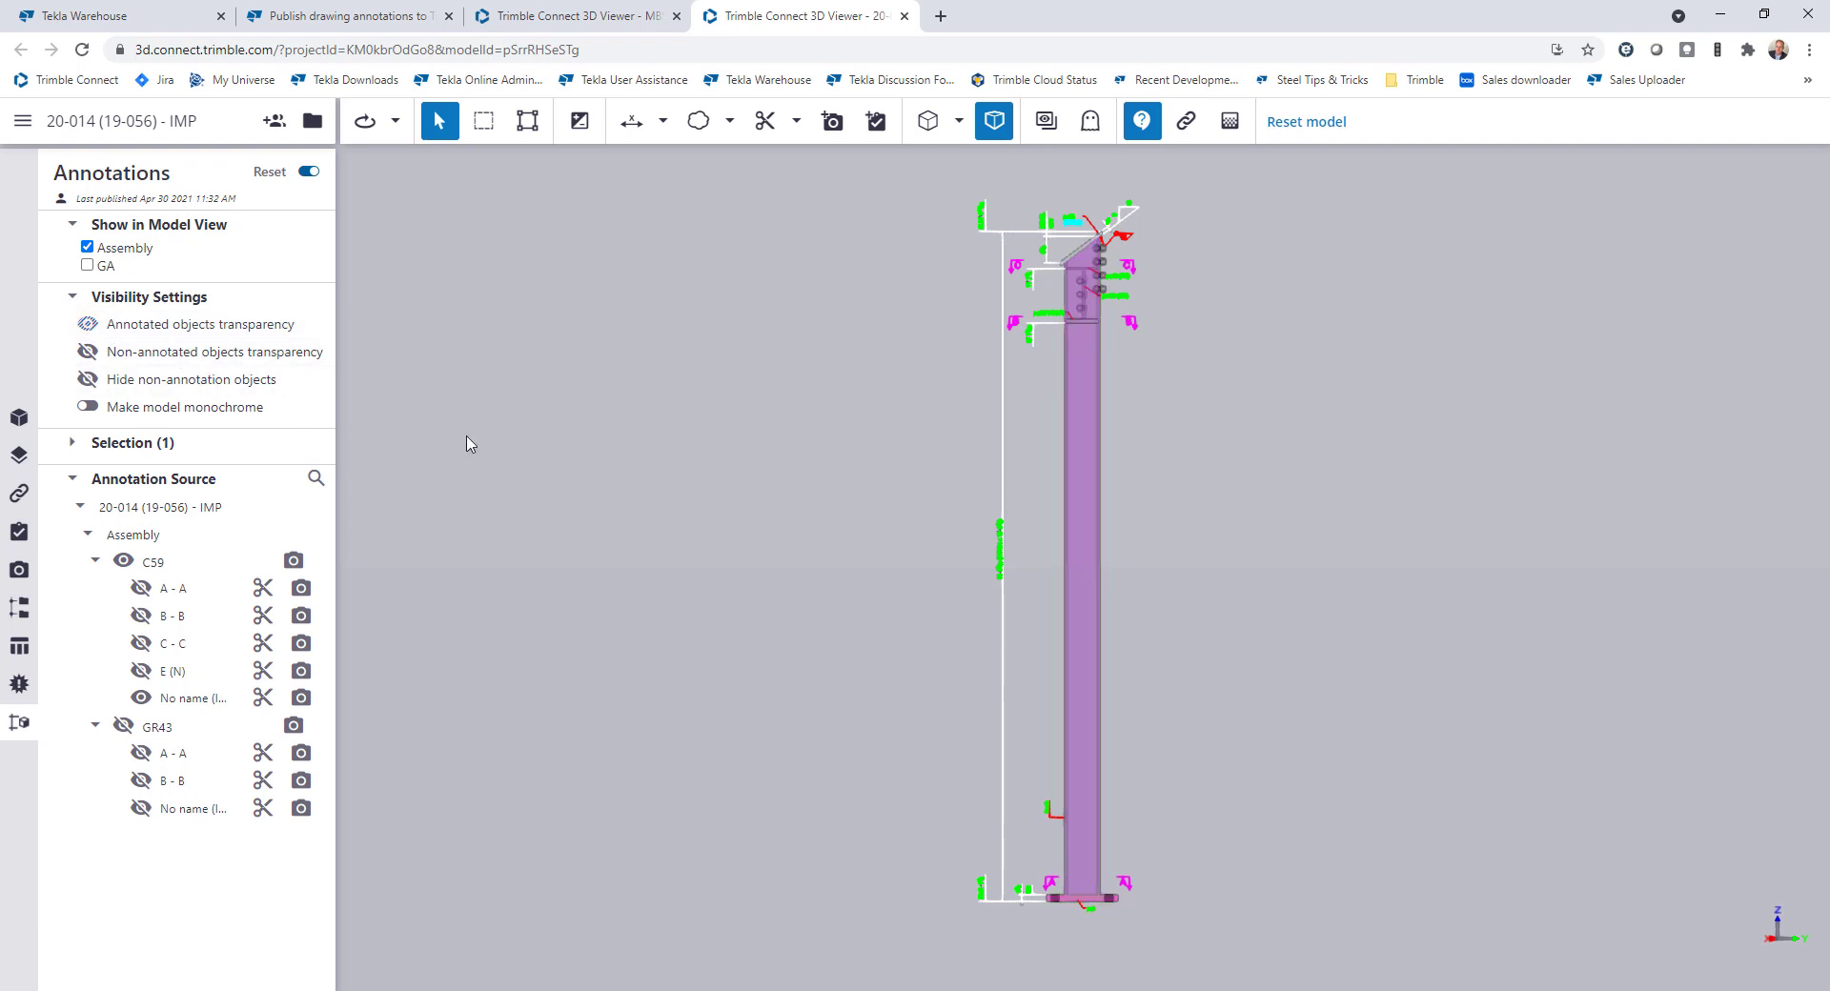
scroll(1098, 233, "up", 5)
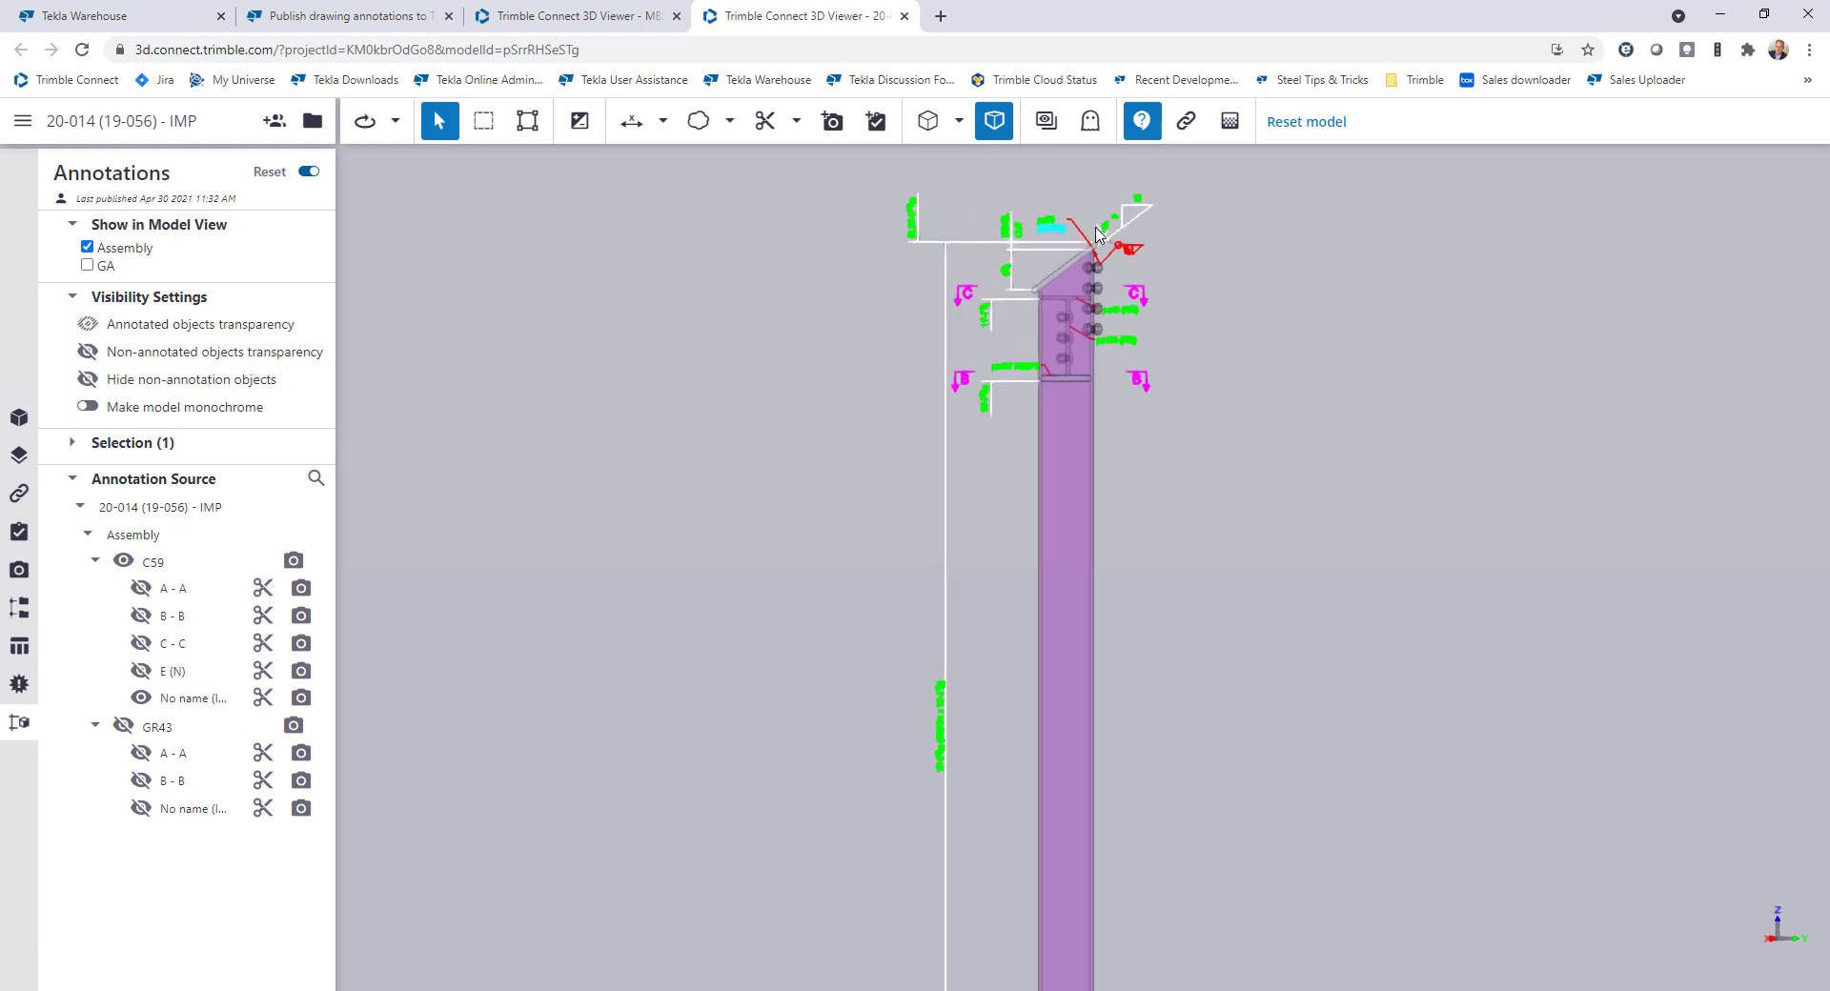
scroll(1098, 233, "up", 3)
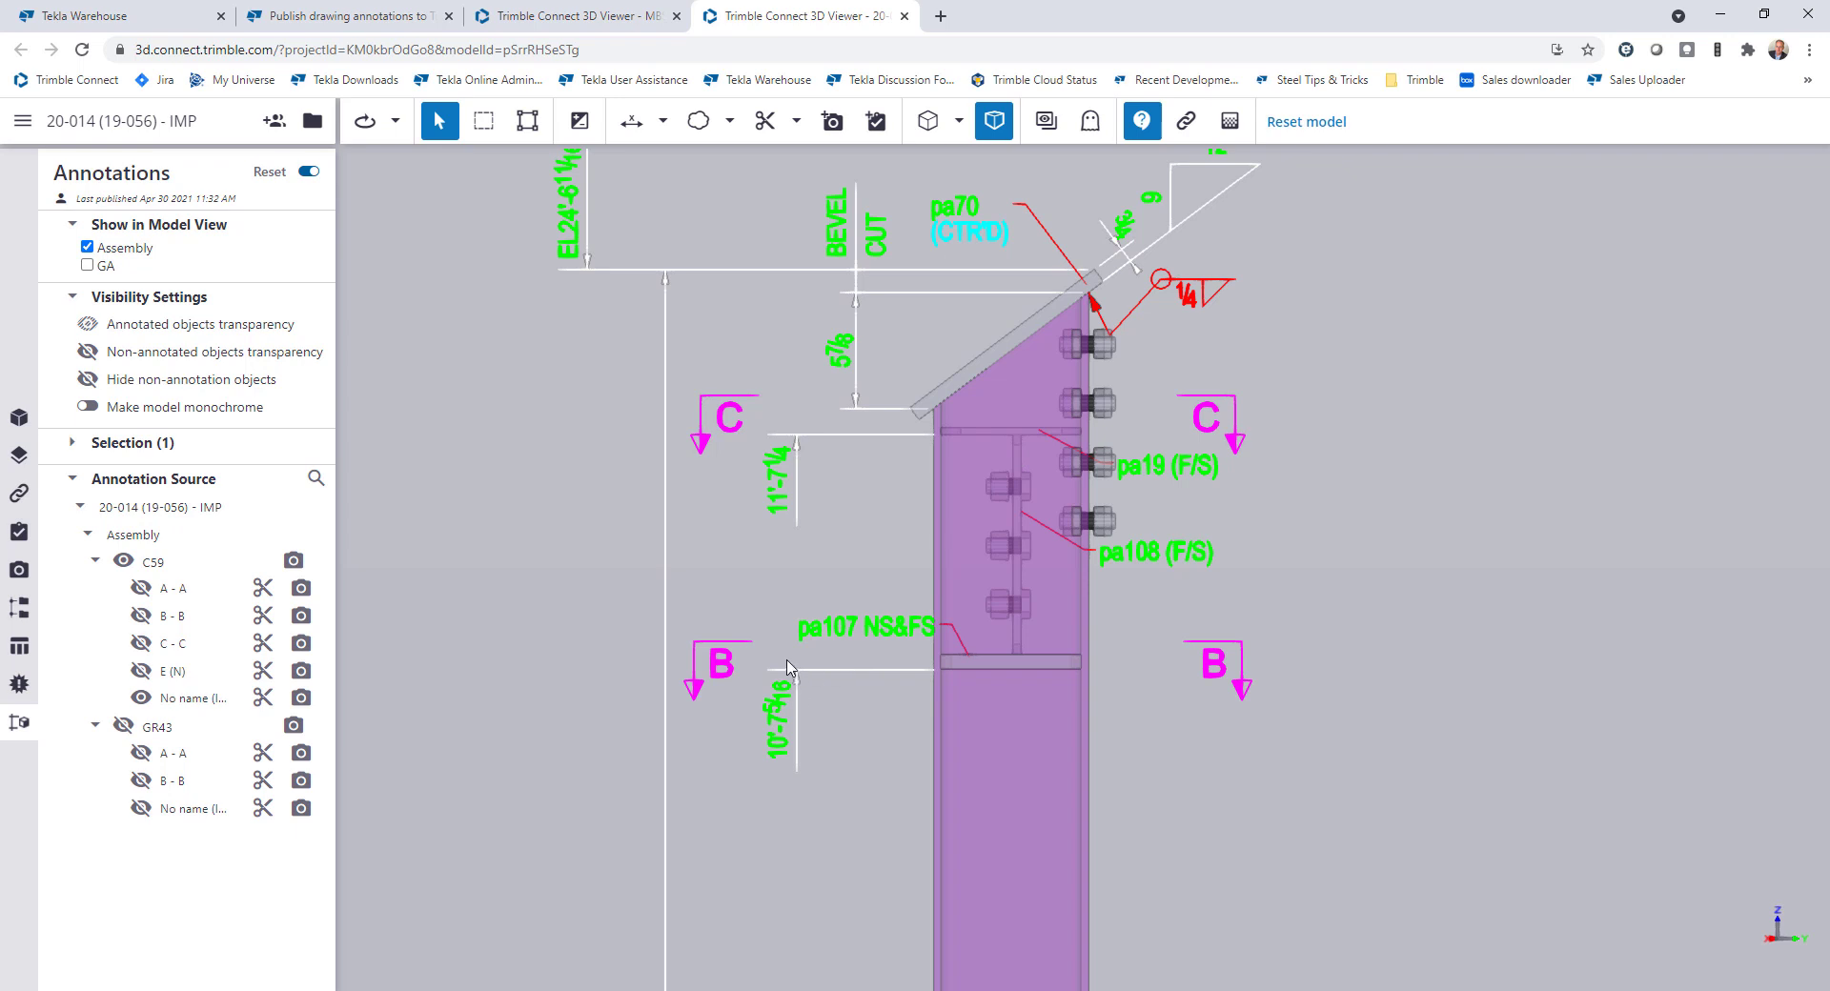
scroll(787, 668, "down", 2)
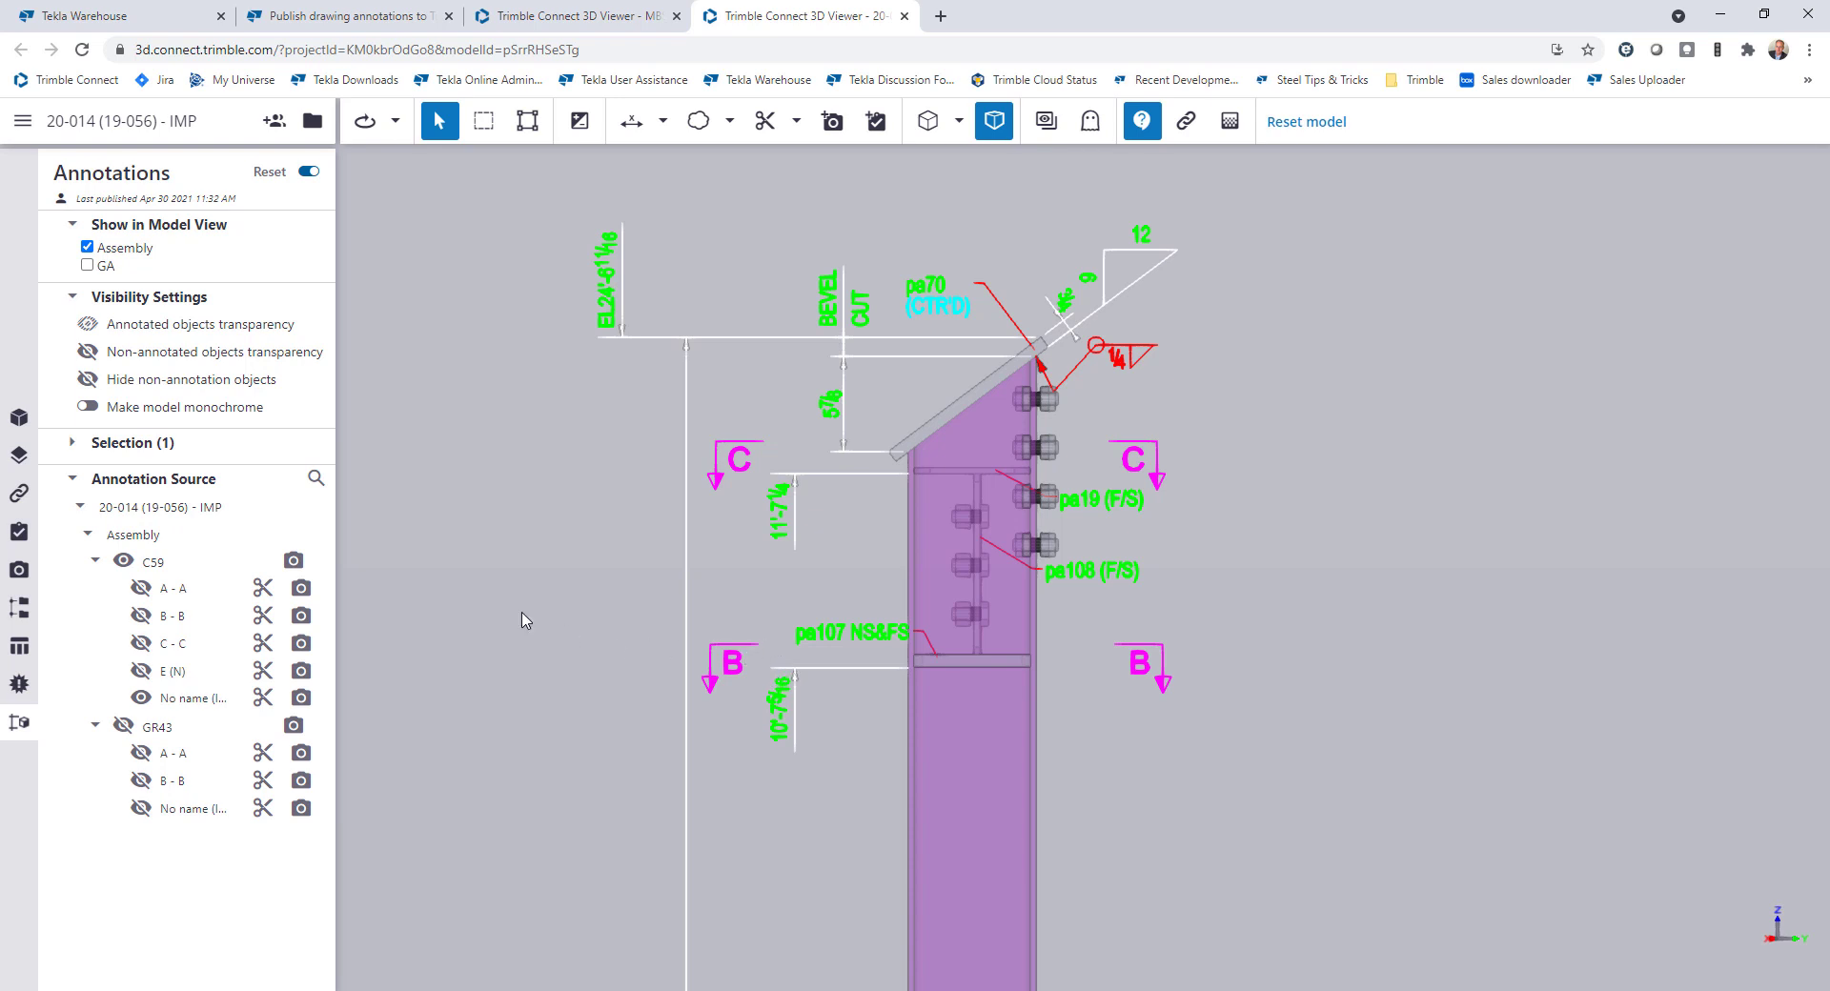
Show C59's E (N) annotations and restore their saved camera view of the whole column
left_click(179, 674)
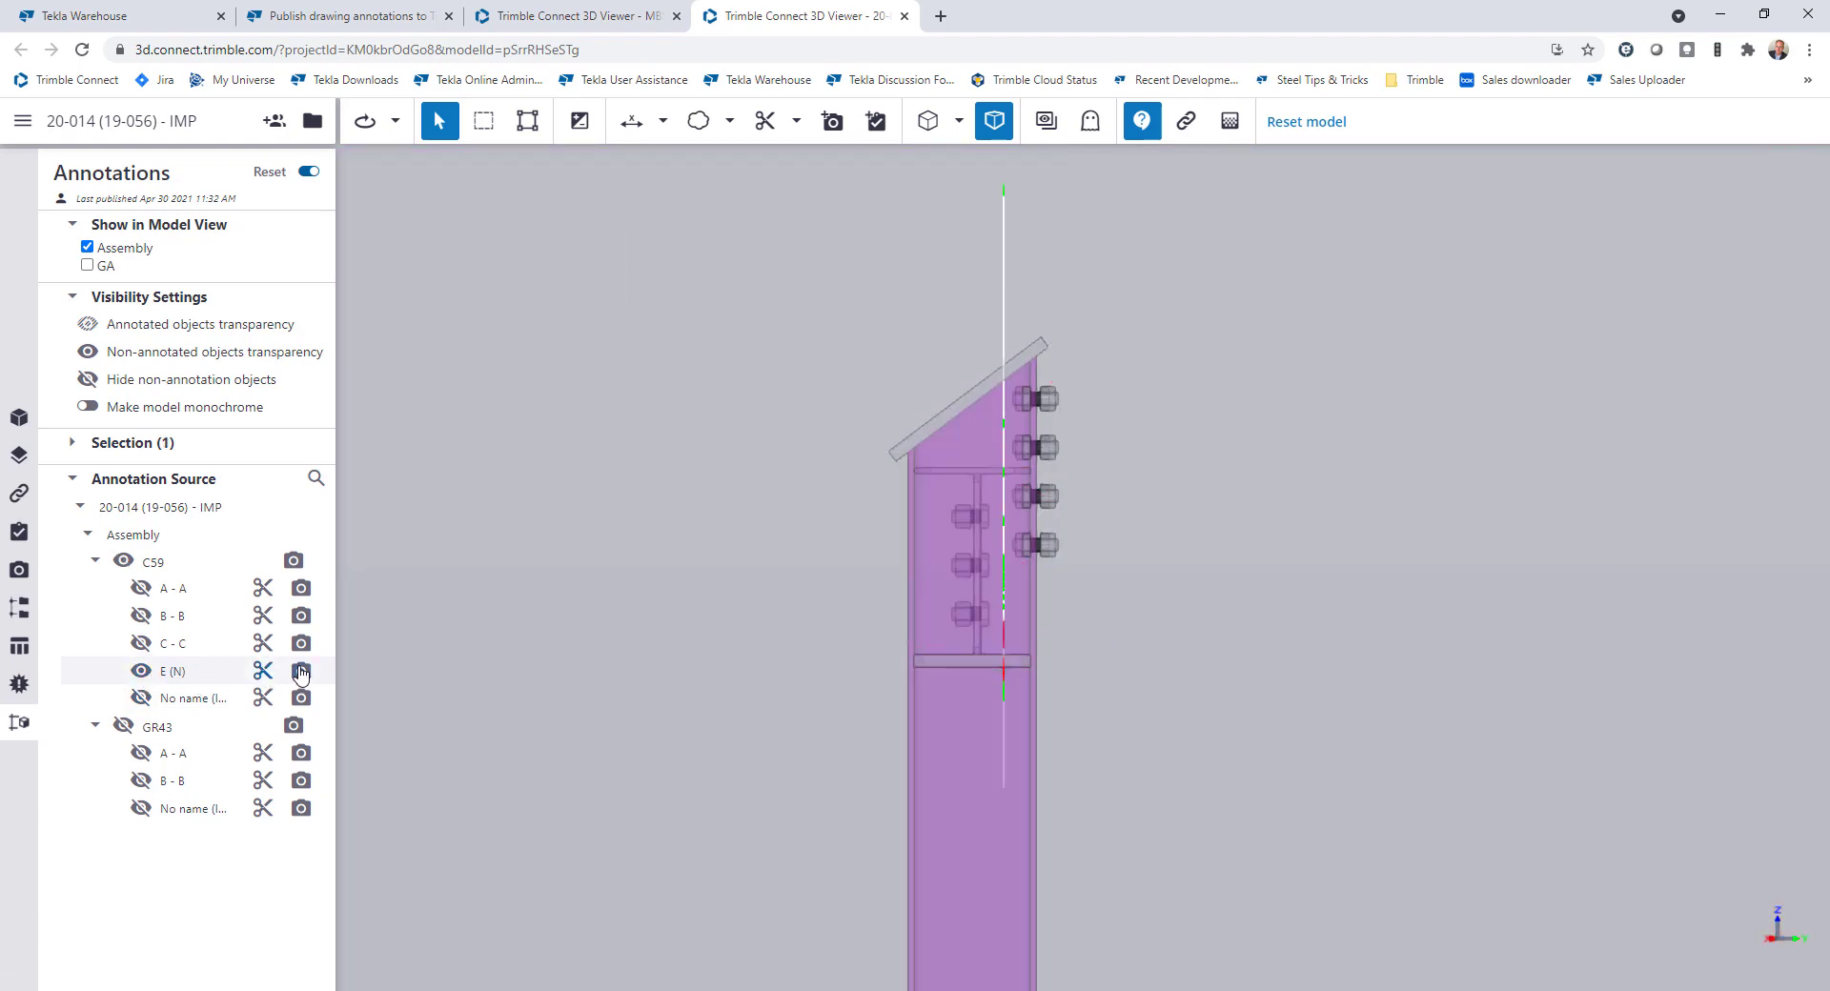
left_click(302, 673)
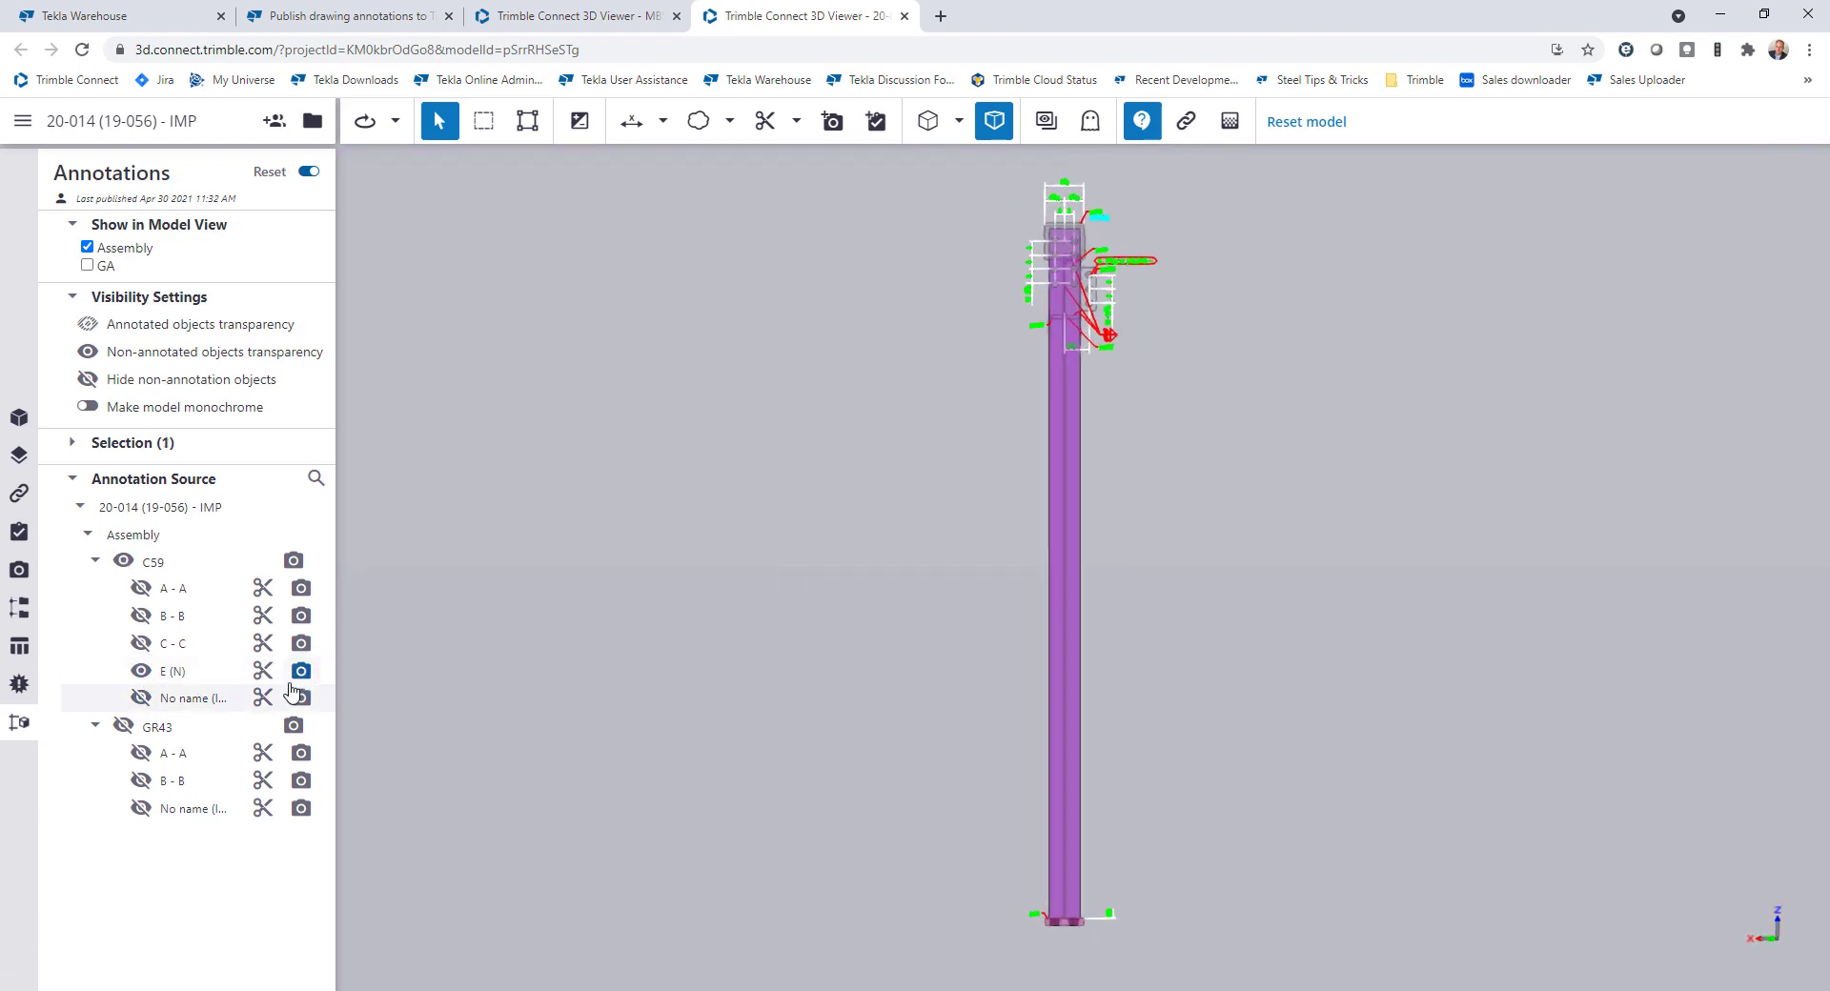
scroll(1080, 210, "up", 4)
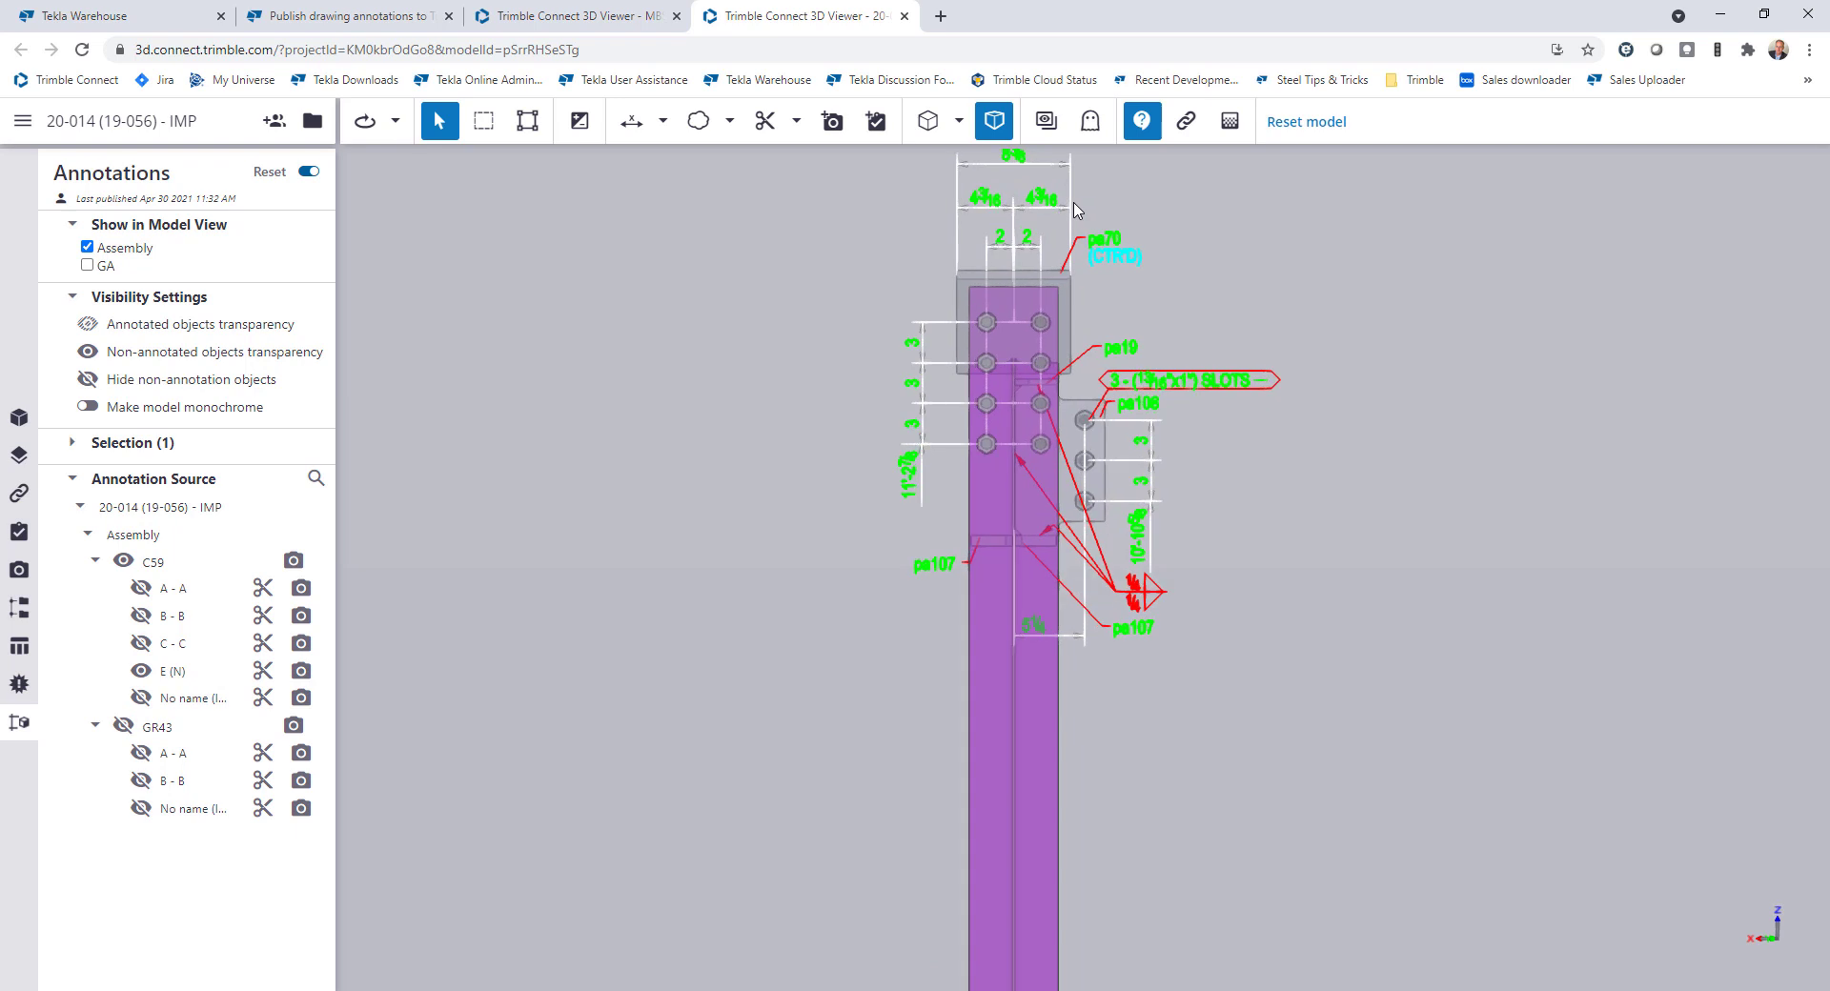
scroll(982, 429, "up", 1)
middle_click_drag(977, 451, 979, 505)
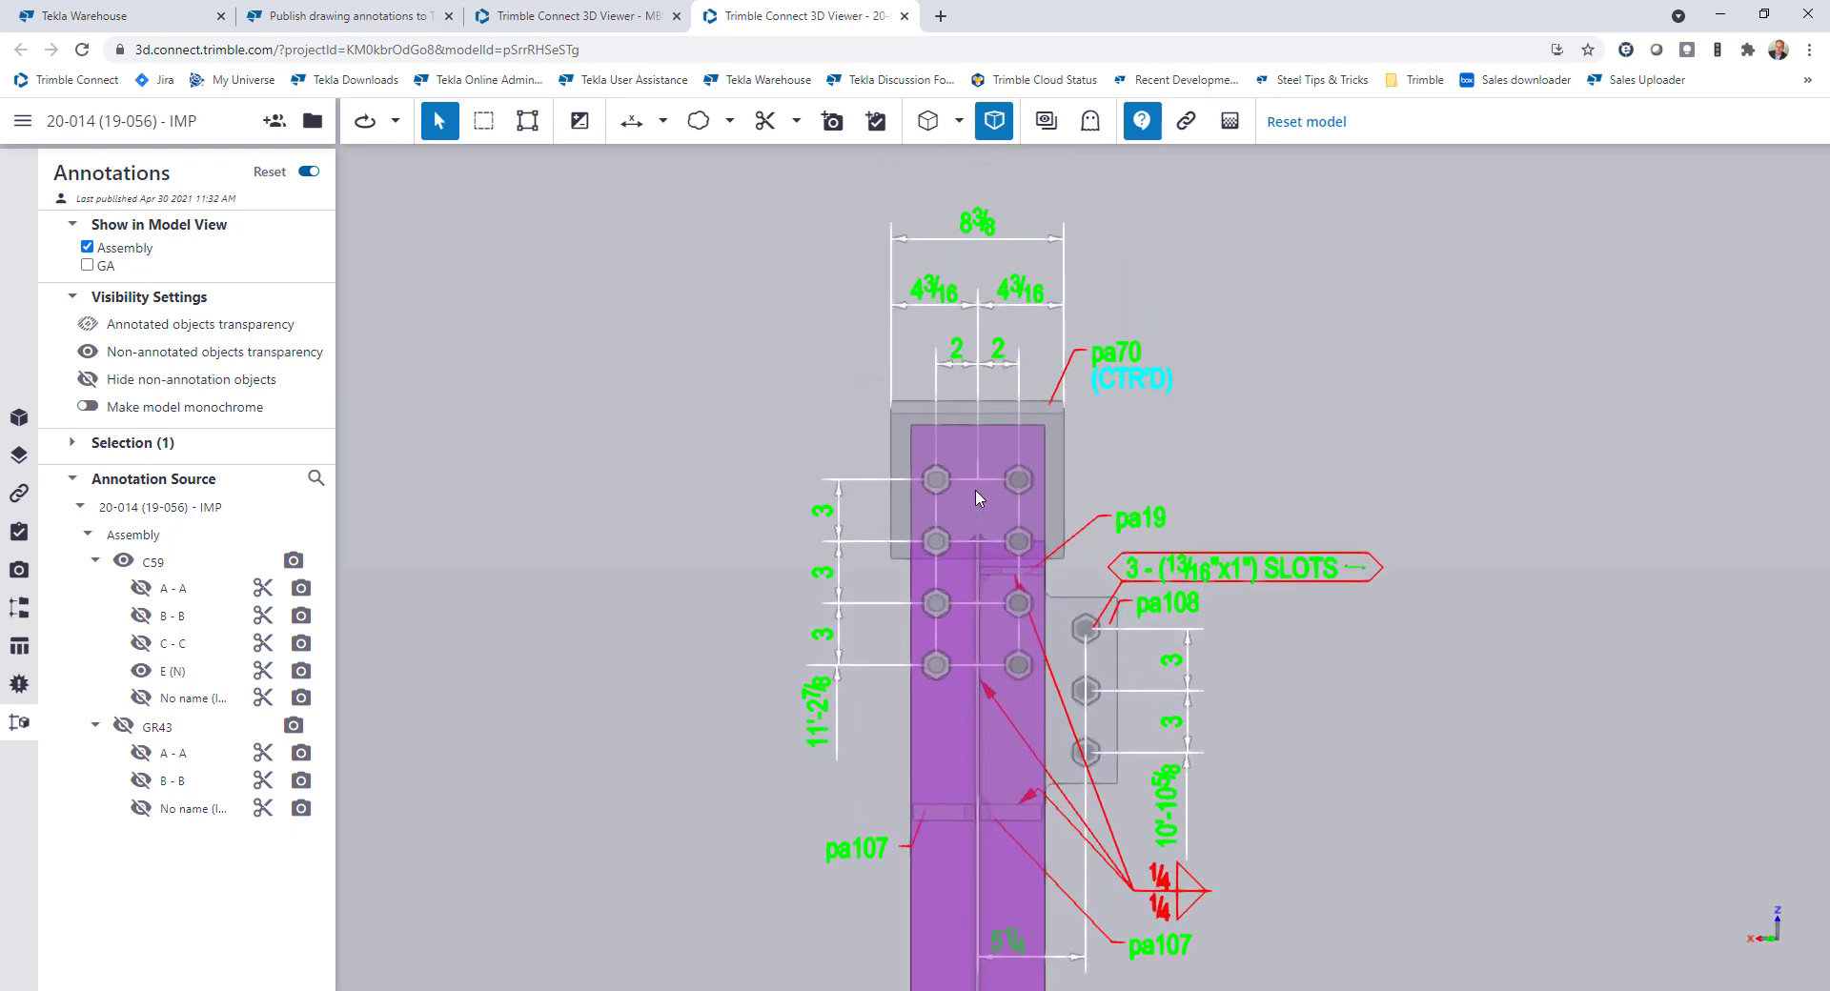
left_click_drag(962, 518, 917, 547)
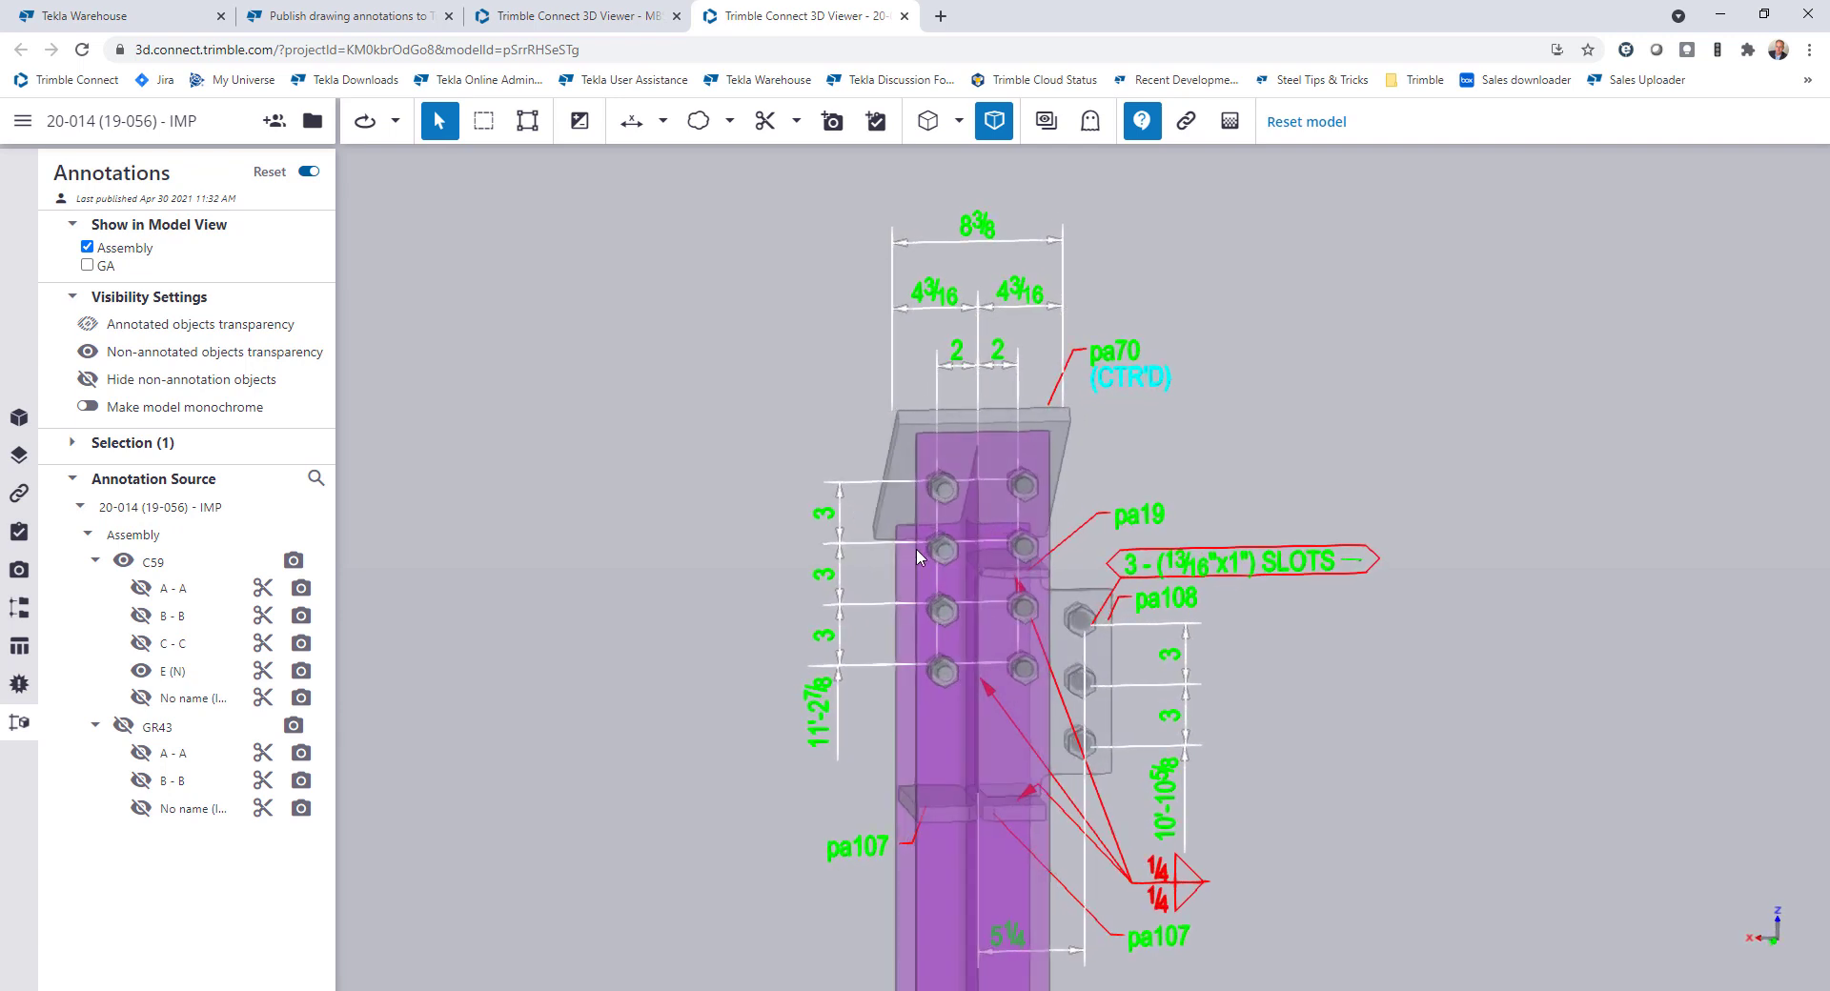
left_click(301, 670)
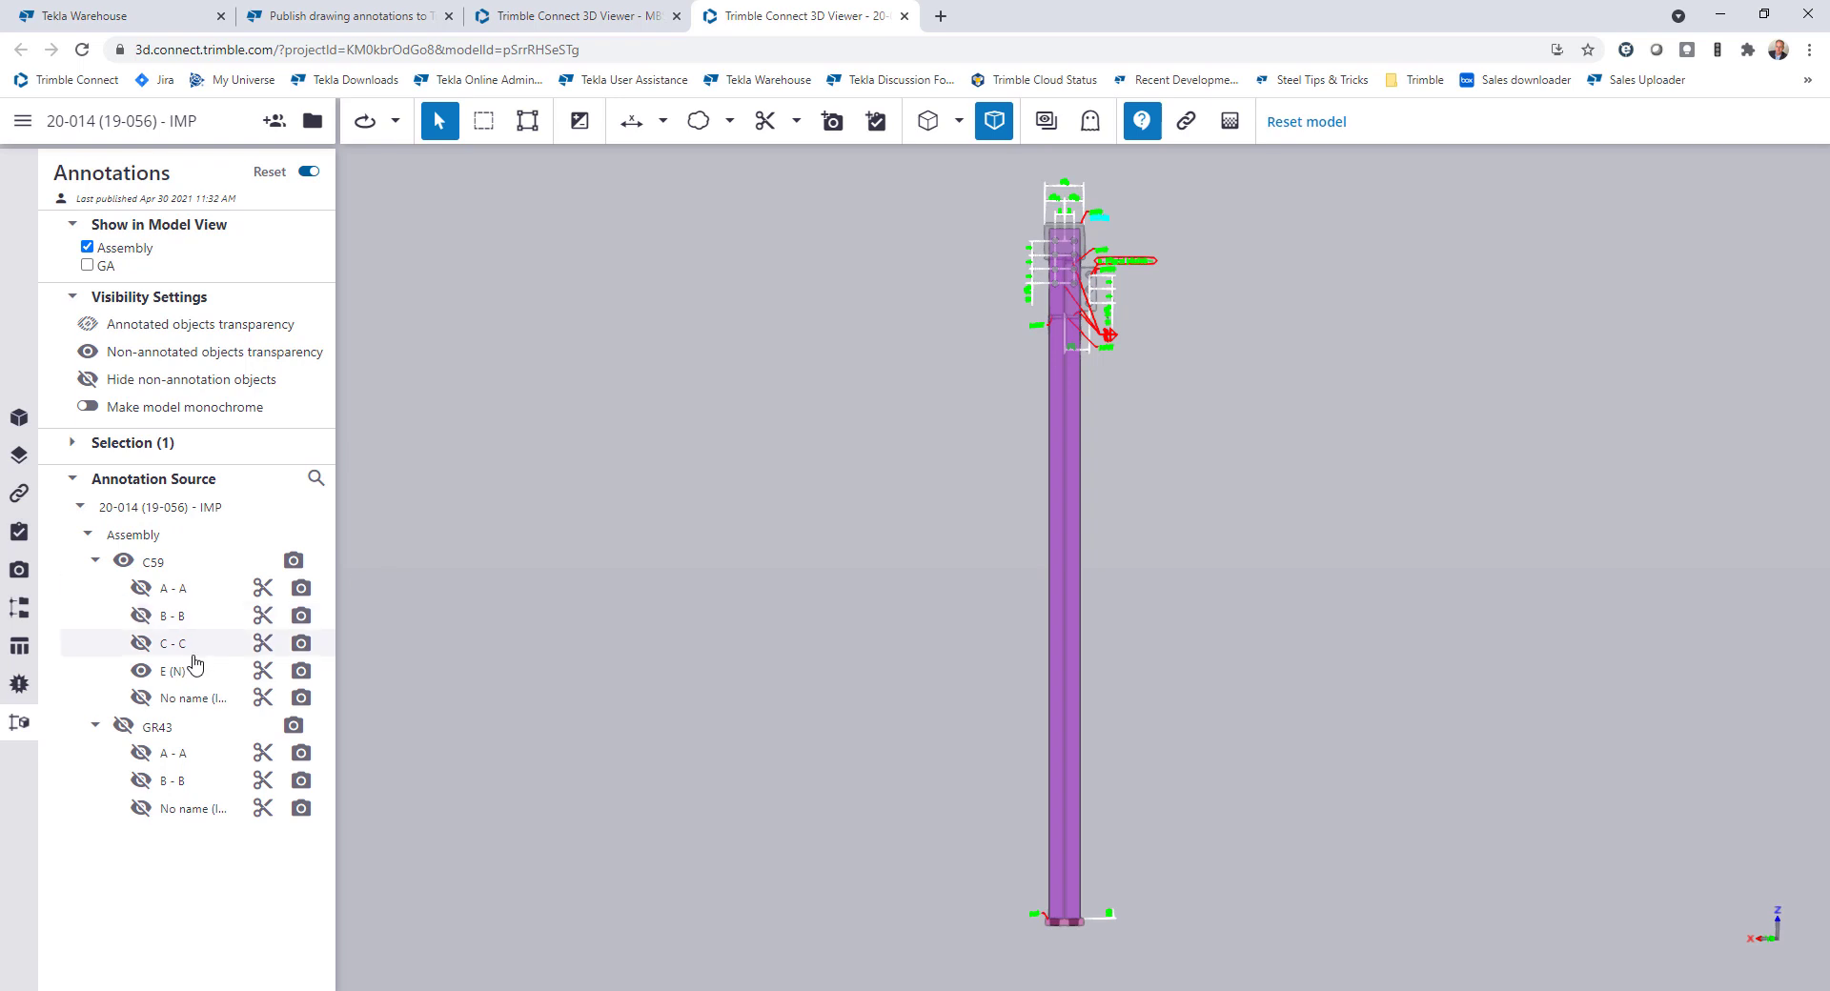
Hide E (N) and preview GR43's unnamed view annotations at their saved view
left_click(143, 672)
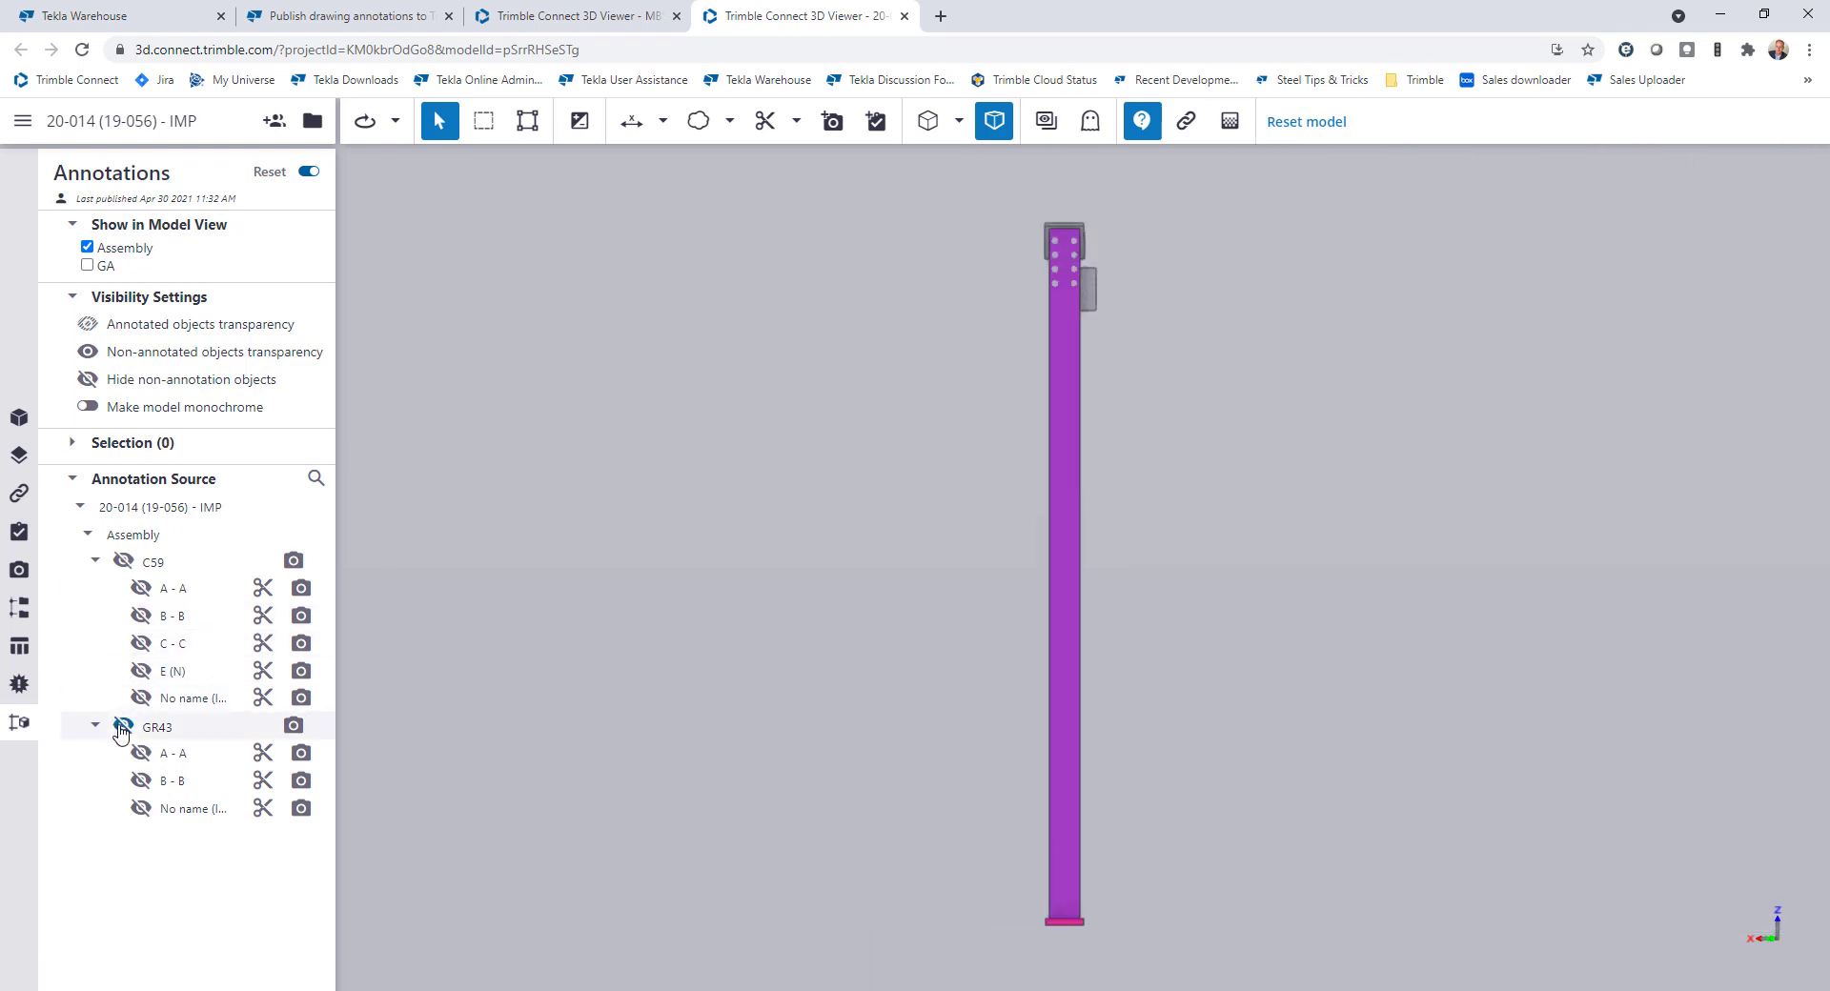
left_click(301, 809)
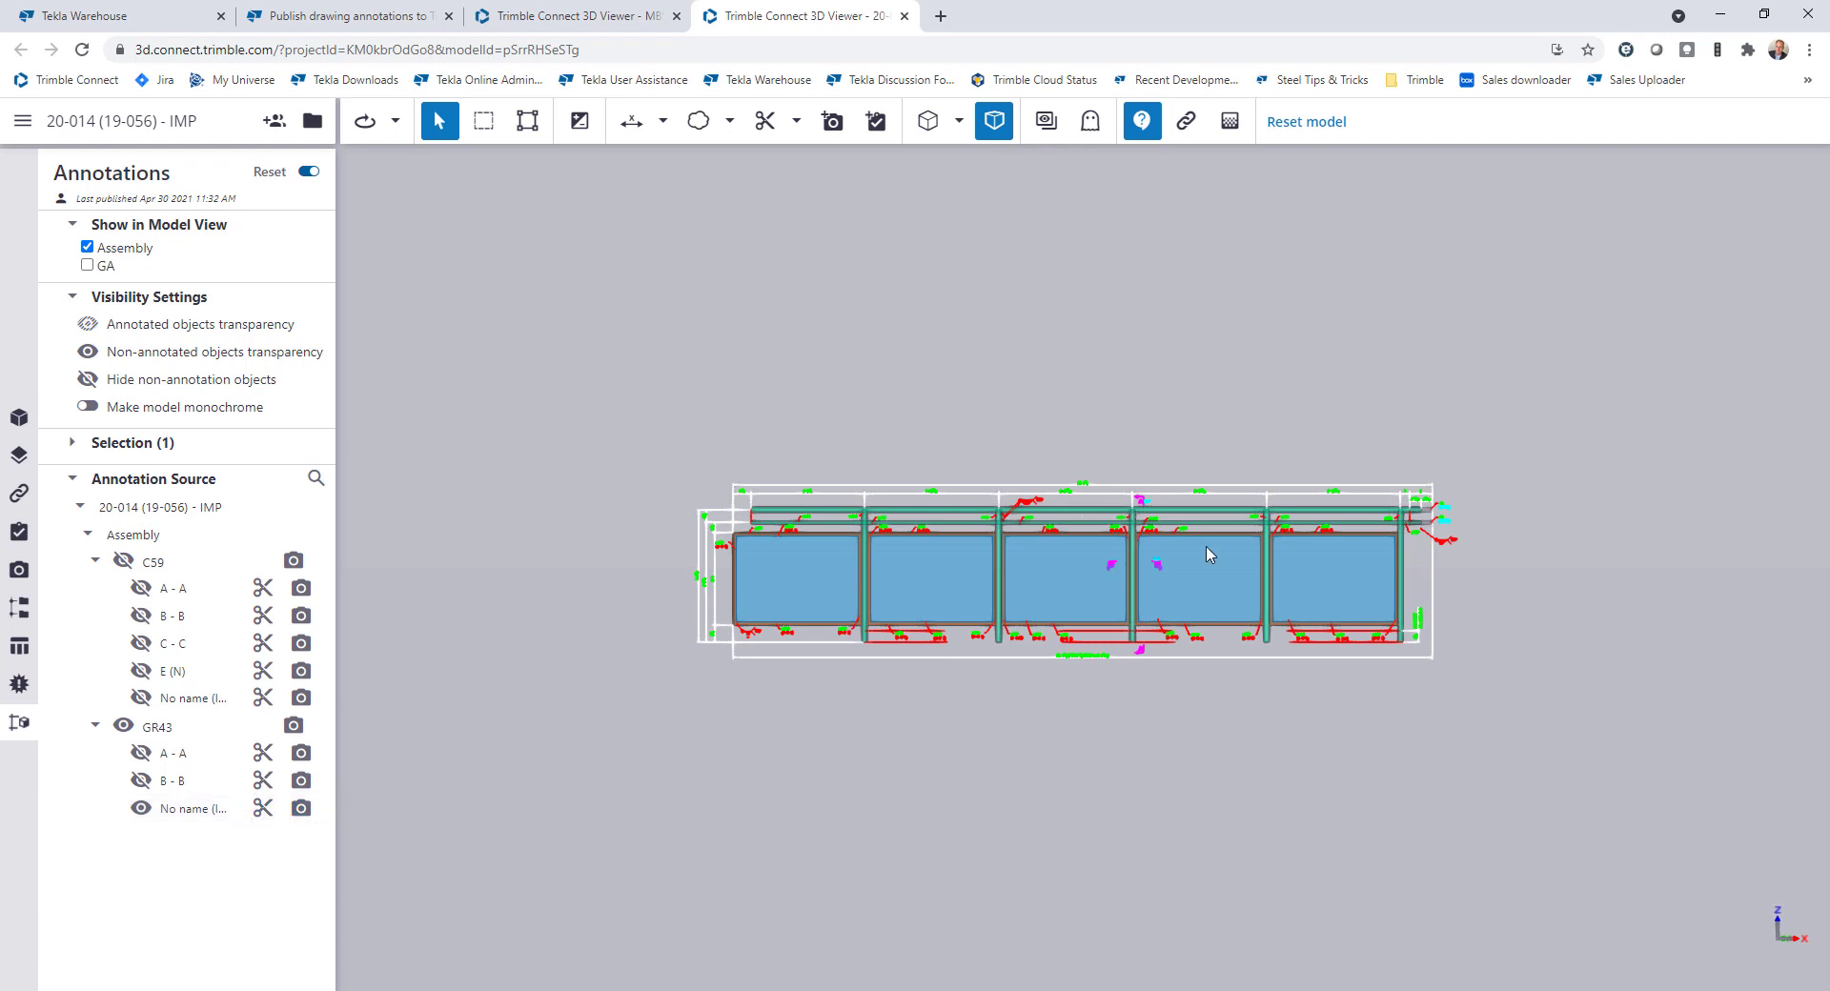
scroll(1110, 514, "up", 10)
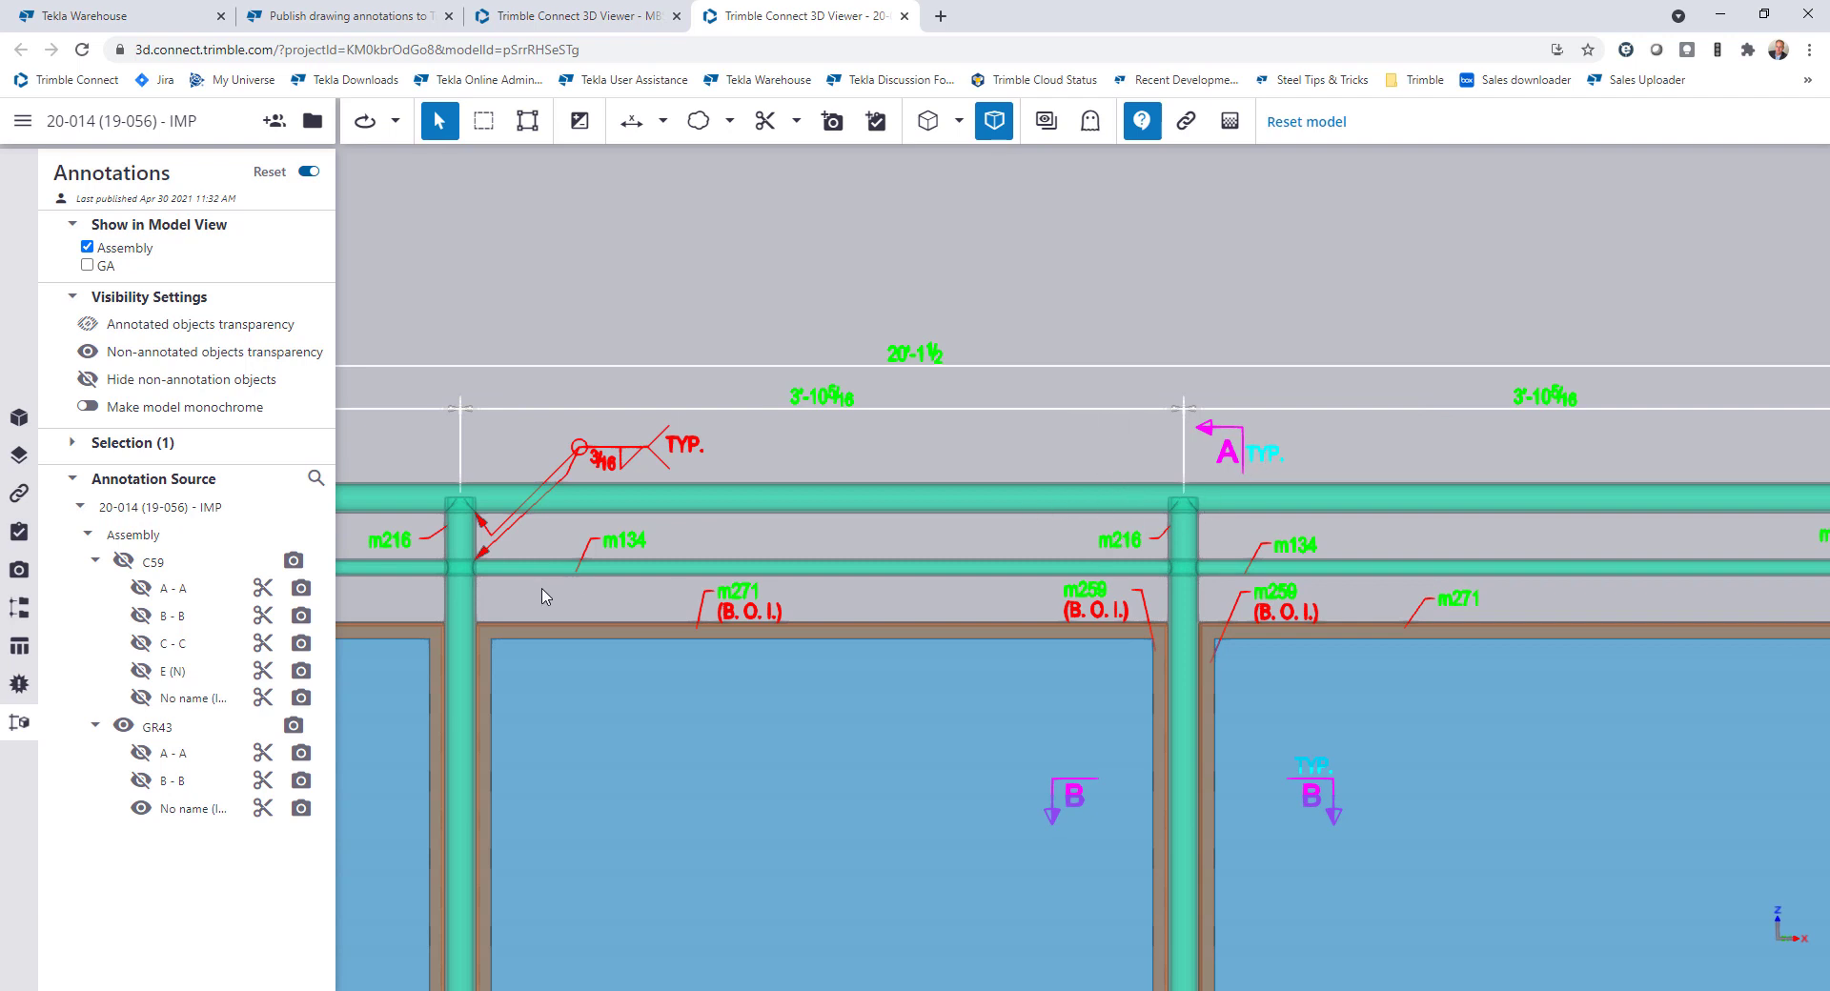
middle_click_drag(526, 610, 1520, 597)
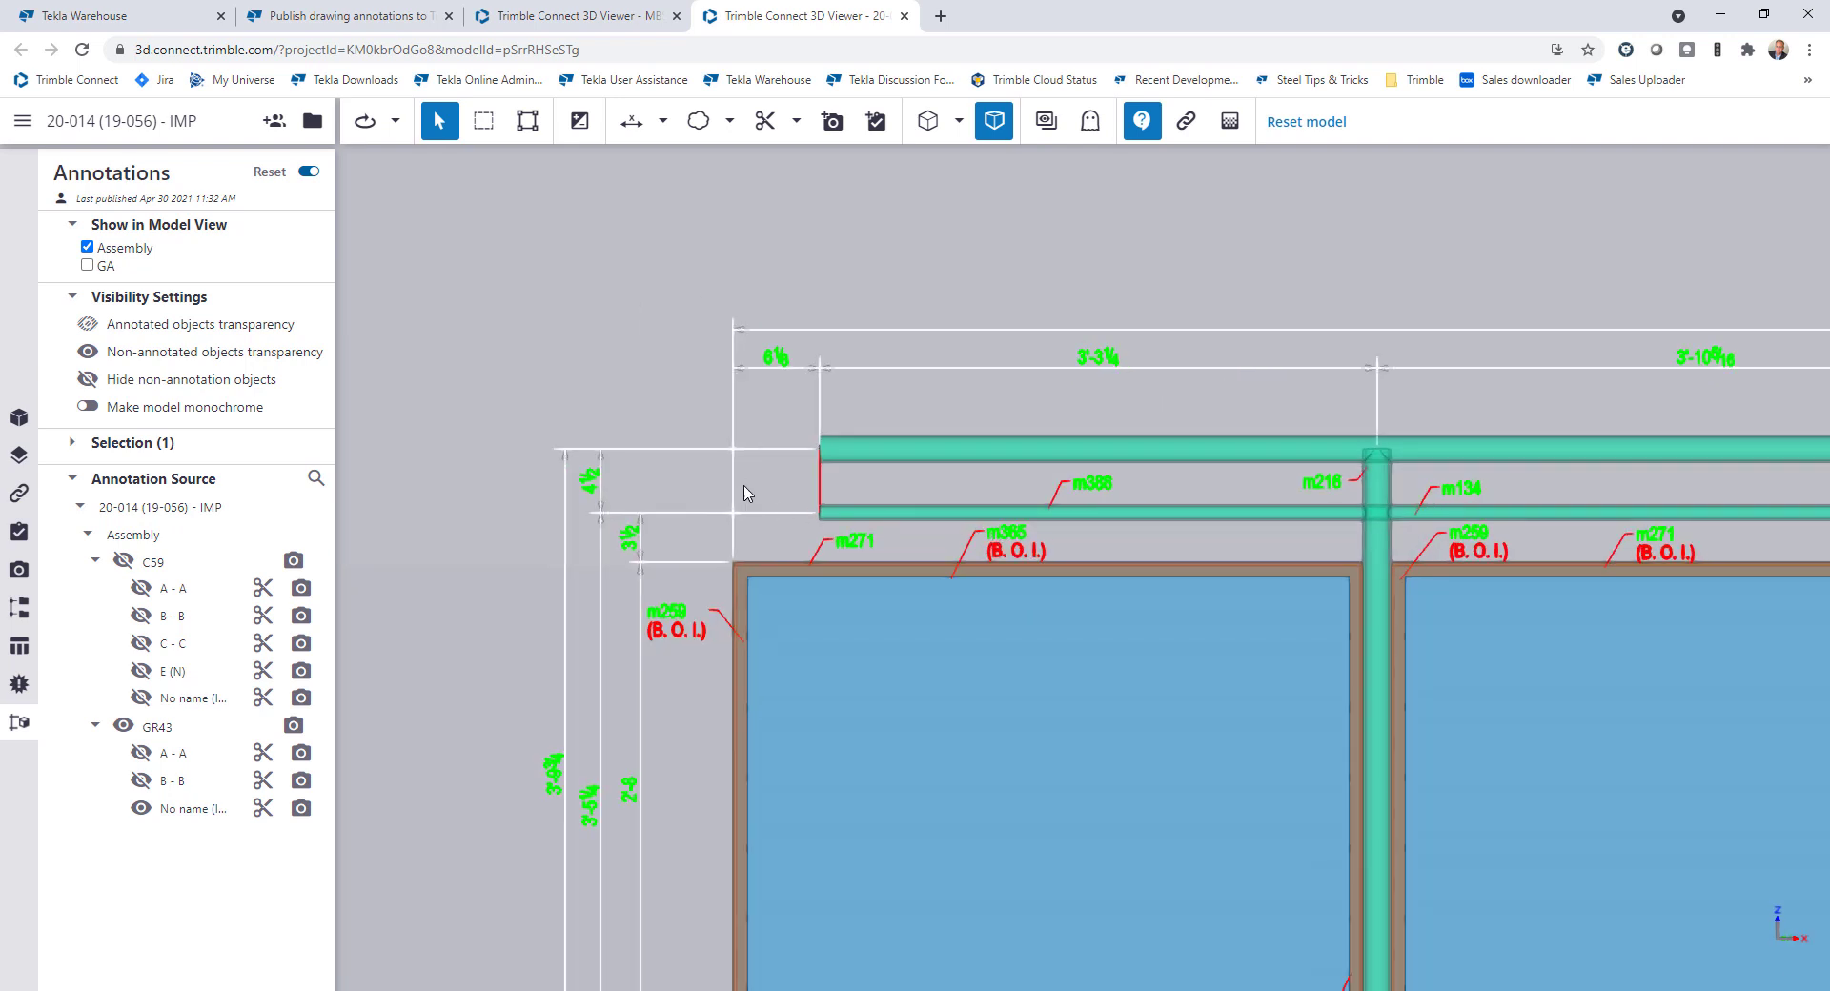
scroll(748, 508, "down", 2)
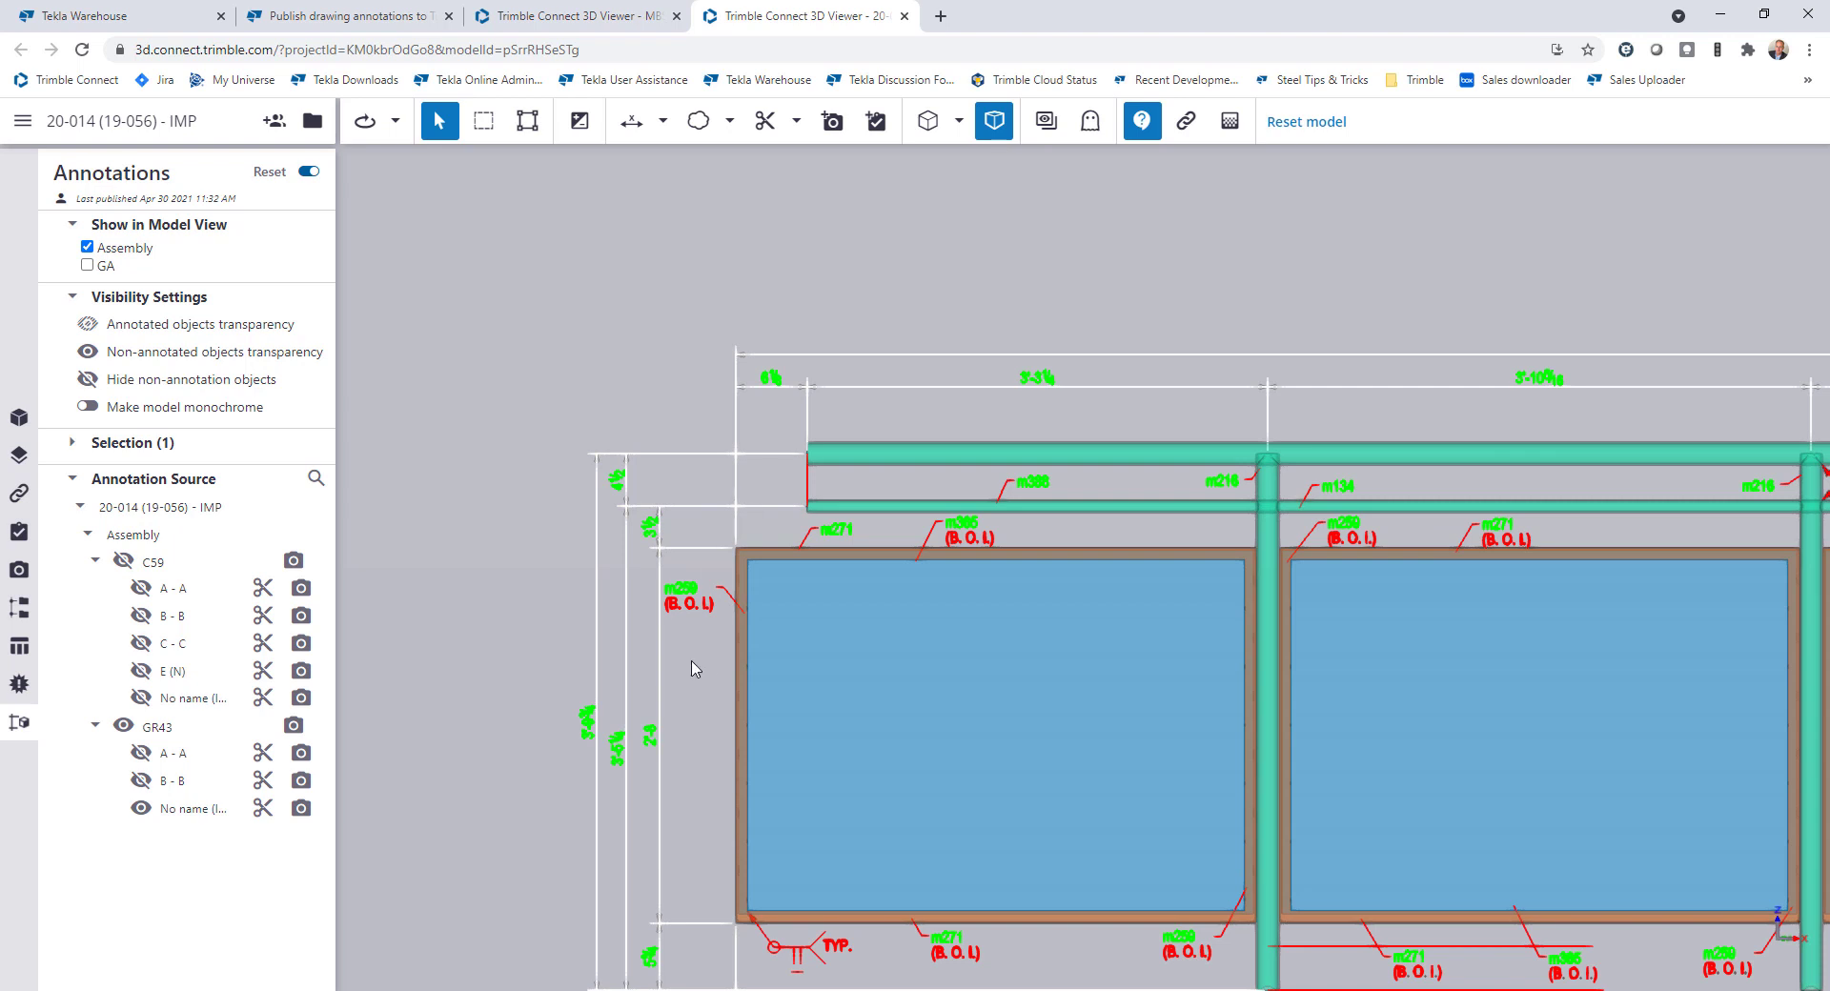
left_click(140, 809)
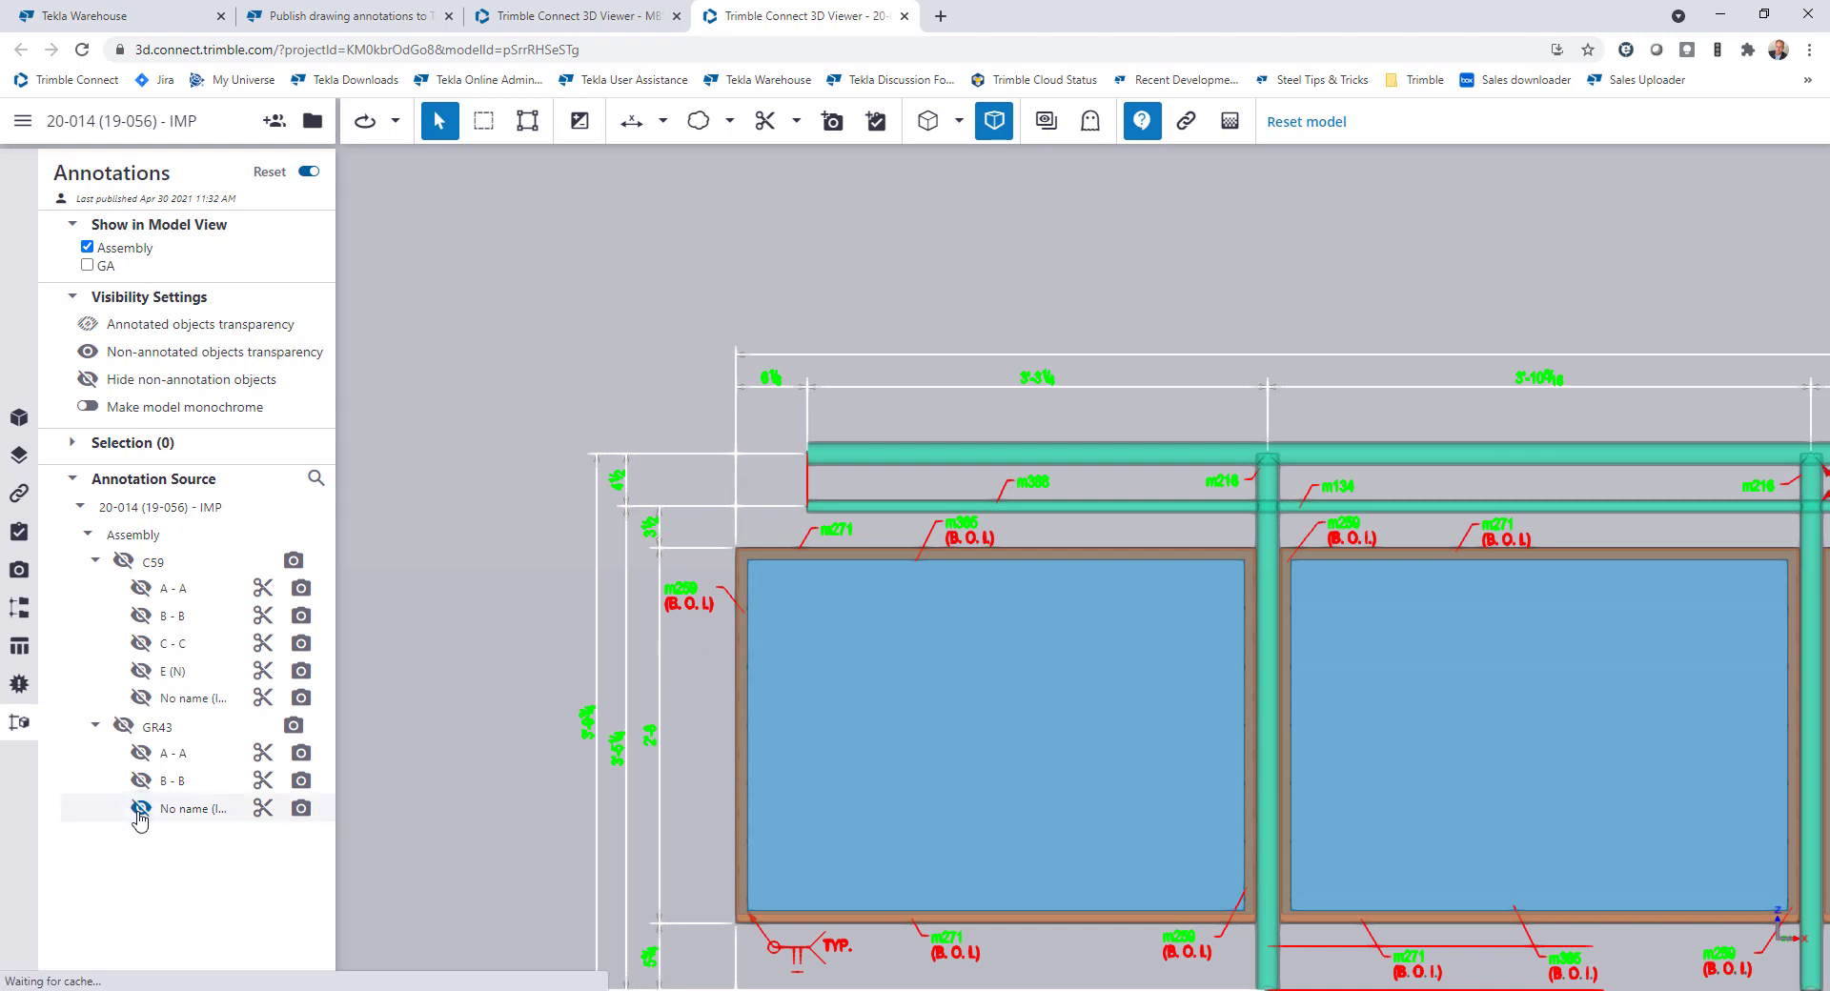
Show GR43's B - B annotations at their saved view, clipped to the section and orbited
left_click(140, 781)
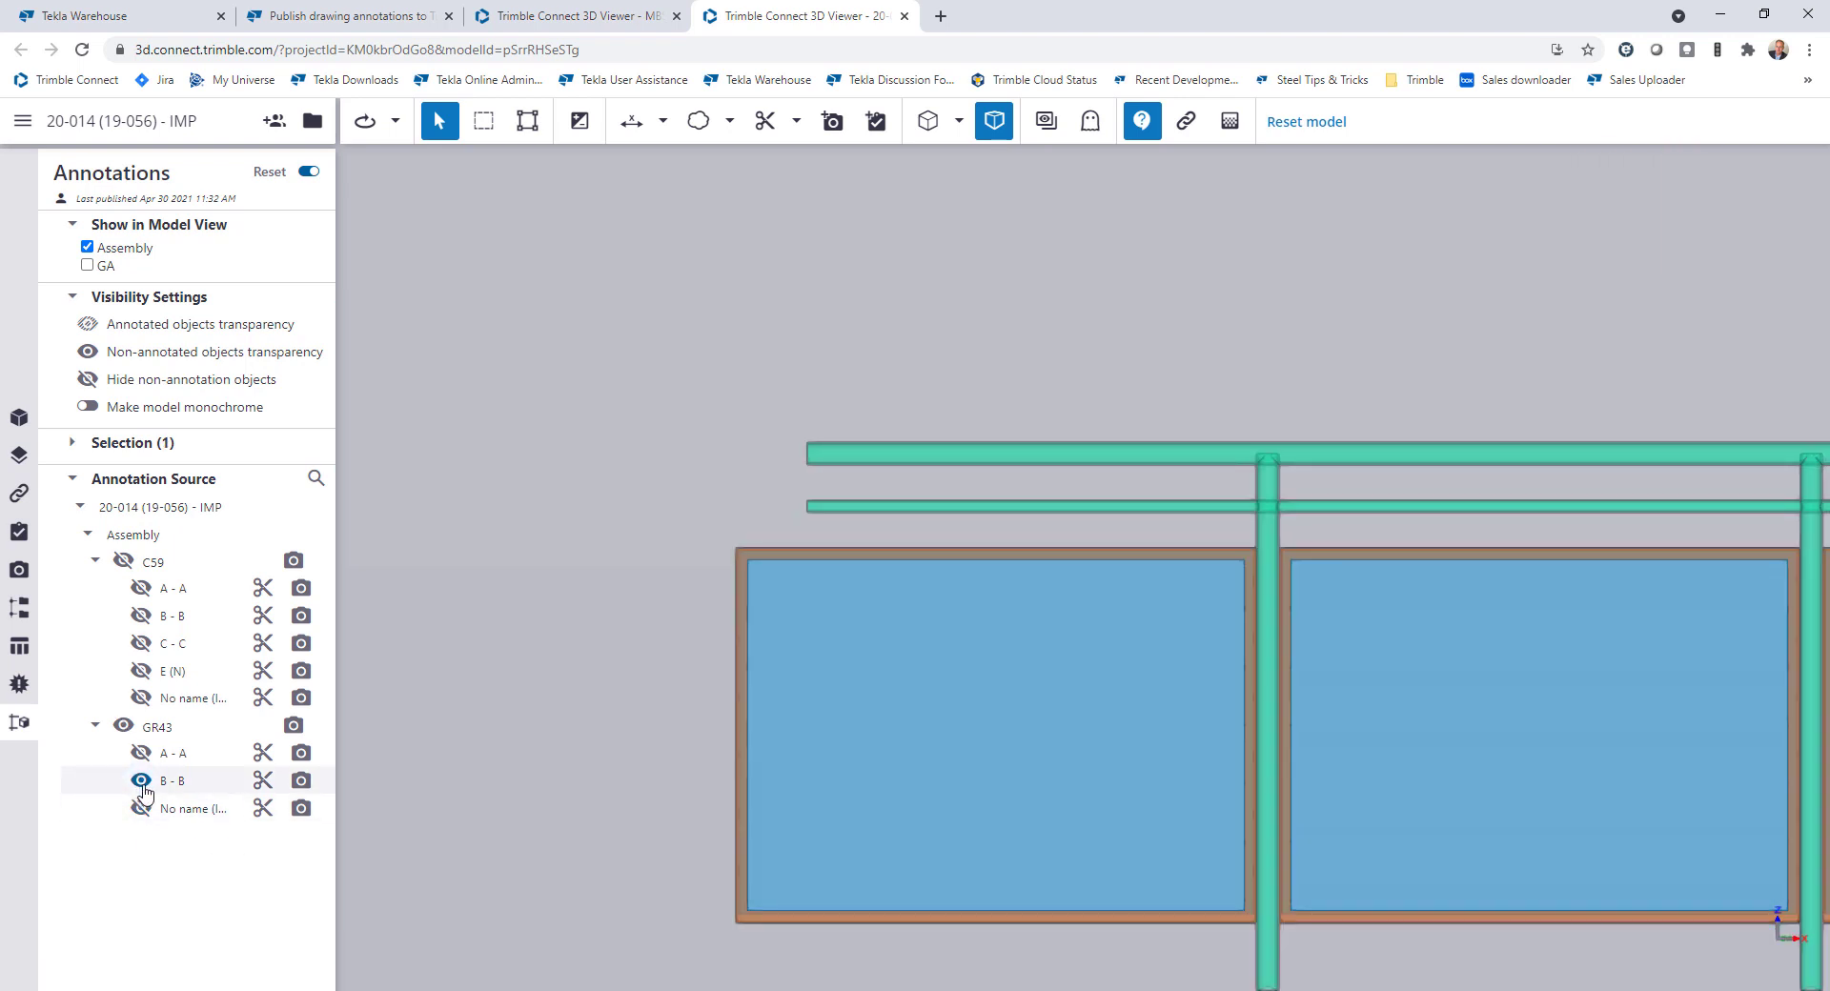
left_click(302, 782)
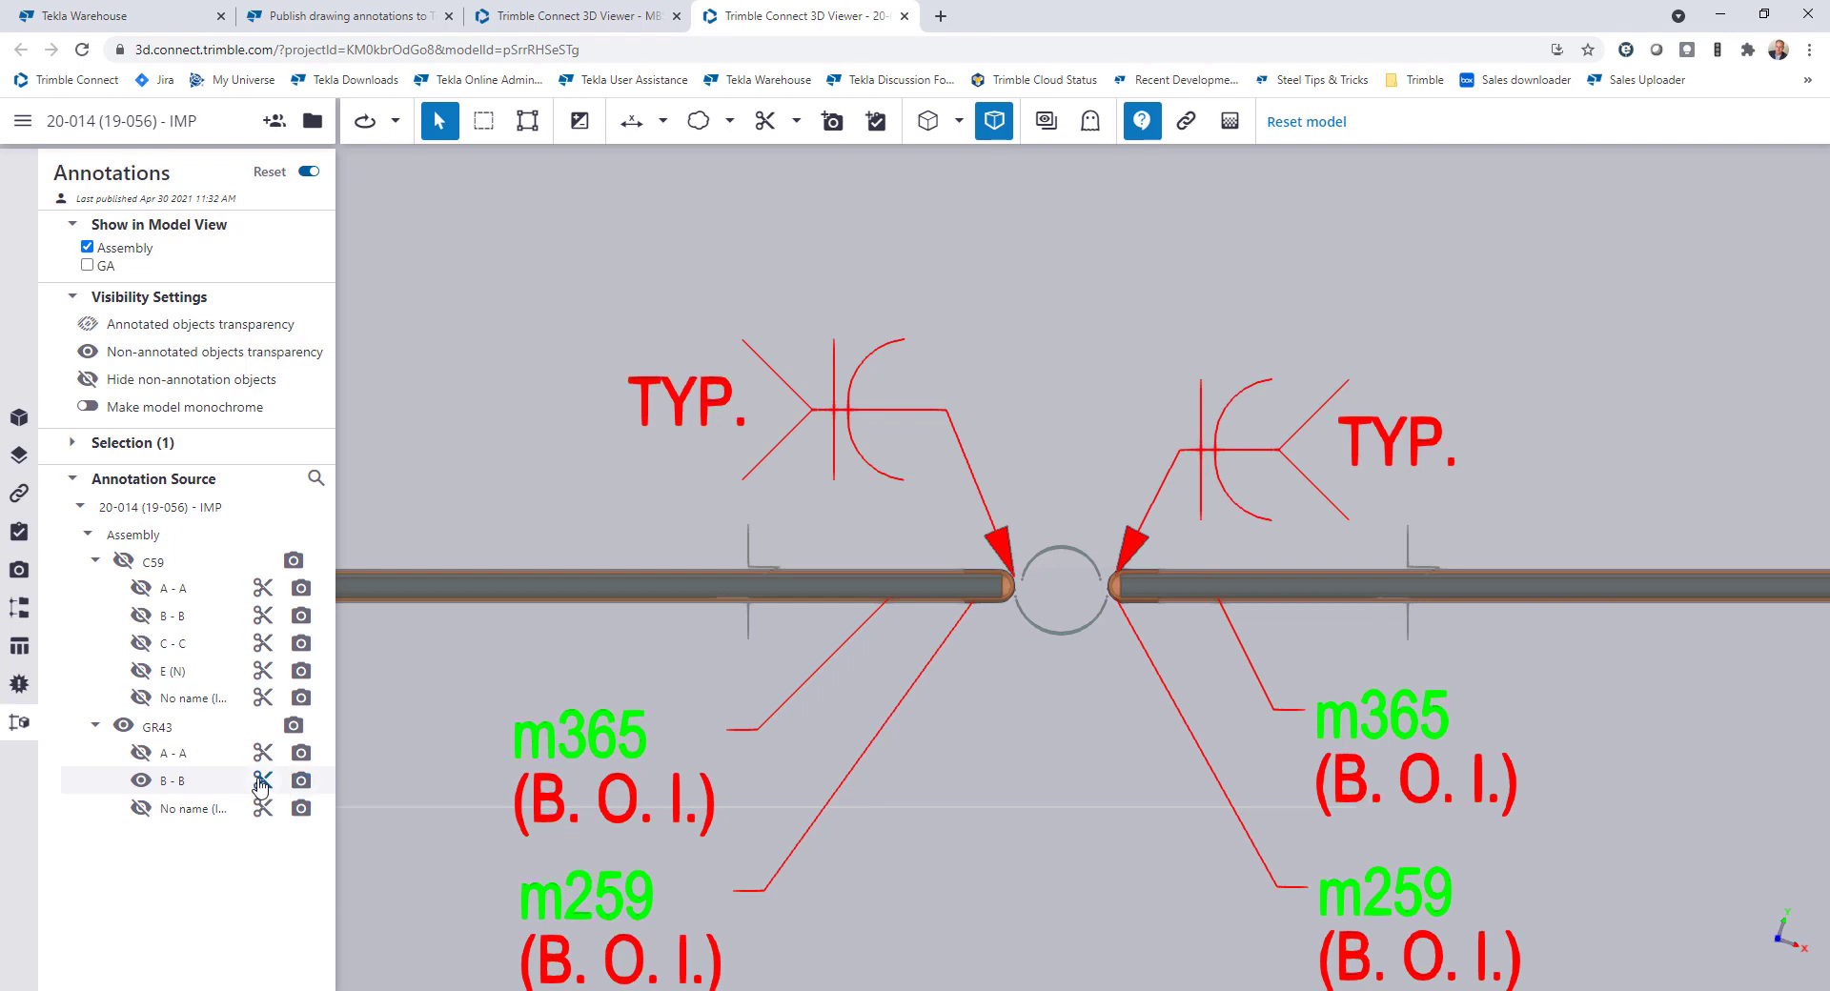
left_click(262, 783)
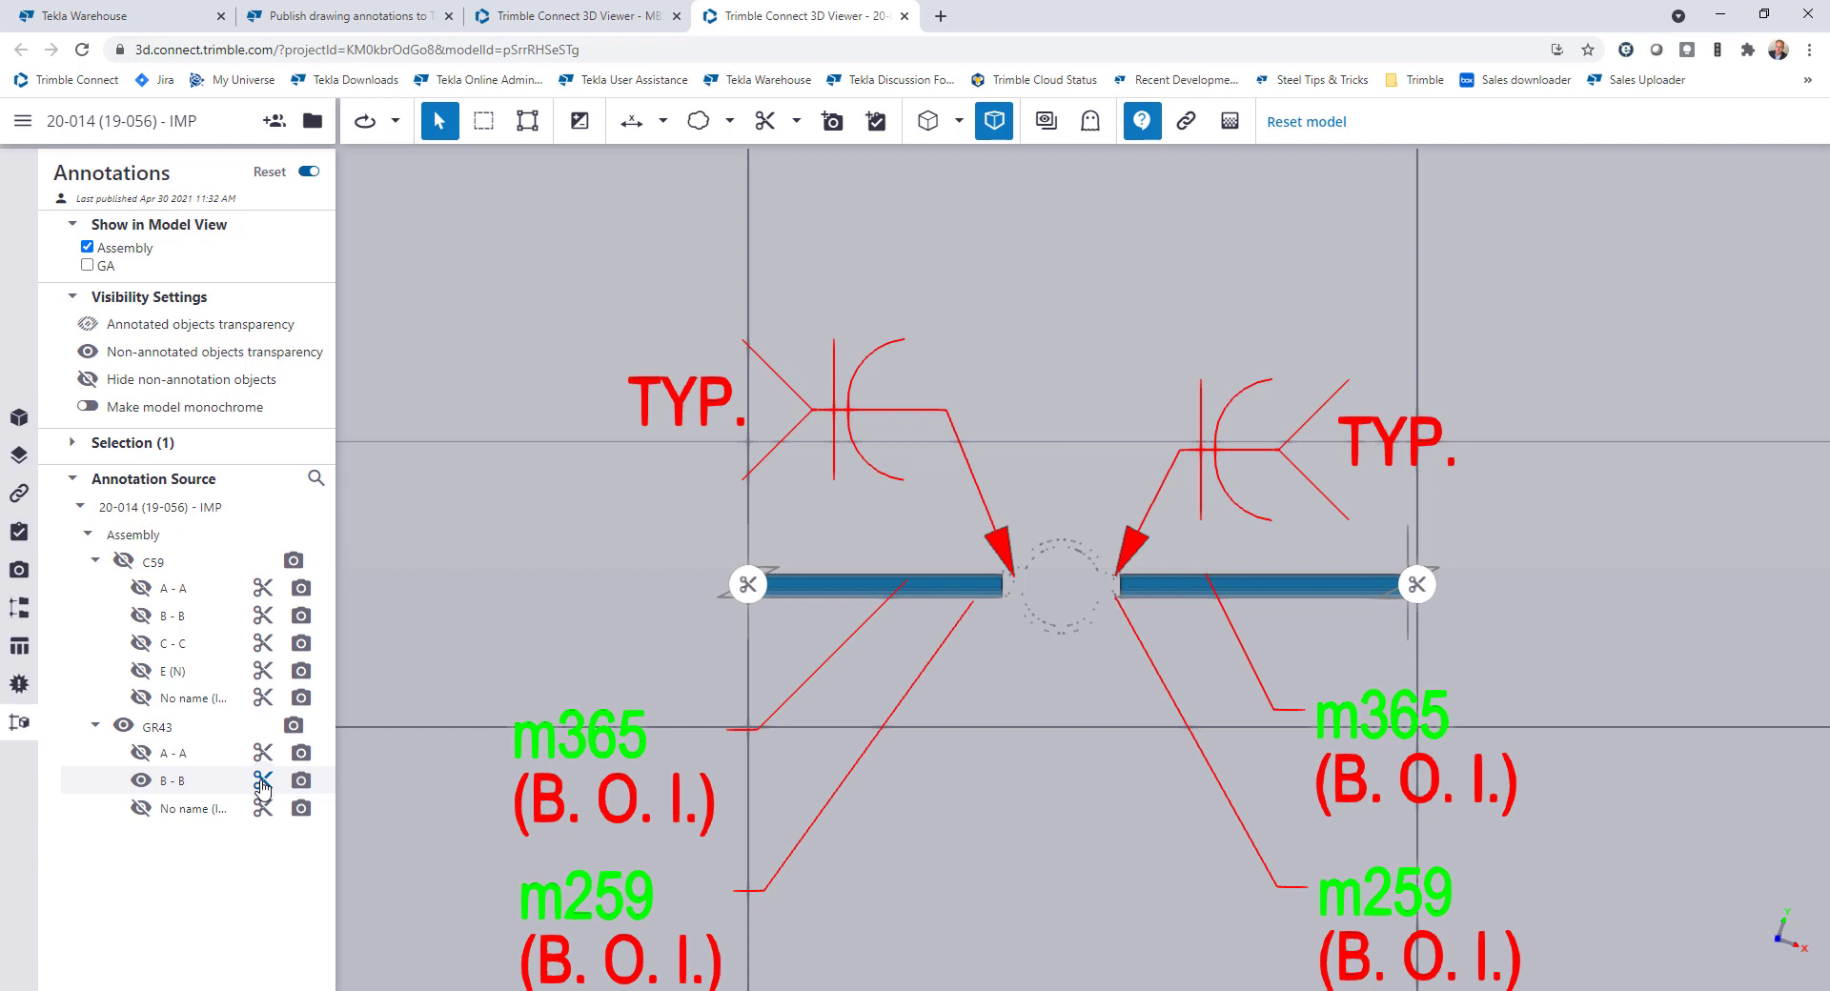
mouse_move(808, 603)
left_mouse_down()
mouse_move(956, 516)
mouse_move(1156, 453)
mouse_move(1321, 535)
mouse_move(1174, 514)
mouse_move(1143, 562)
mouse_move(1111, 533)
mouse_move(1083, 628)
left_mouse_up()
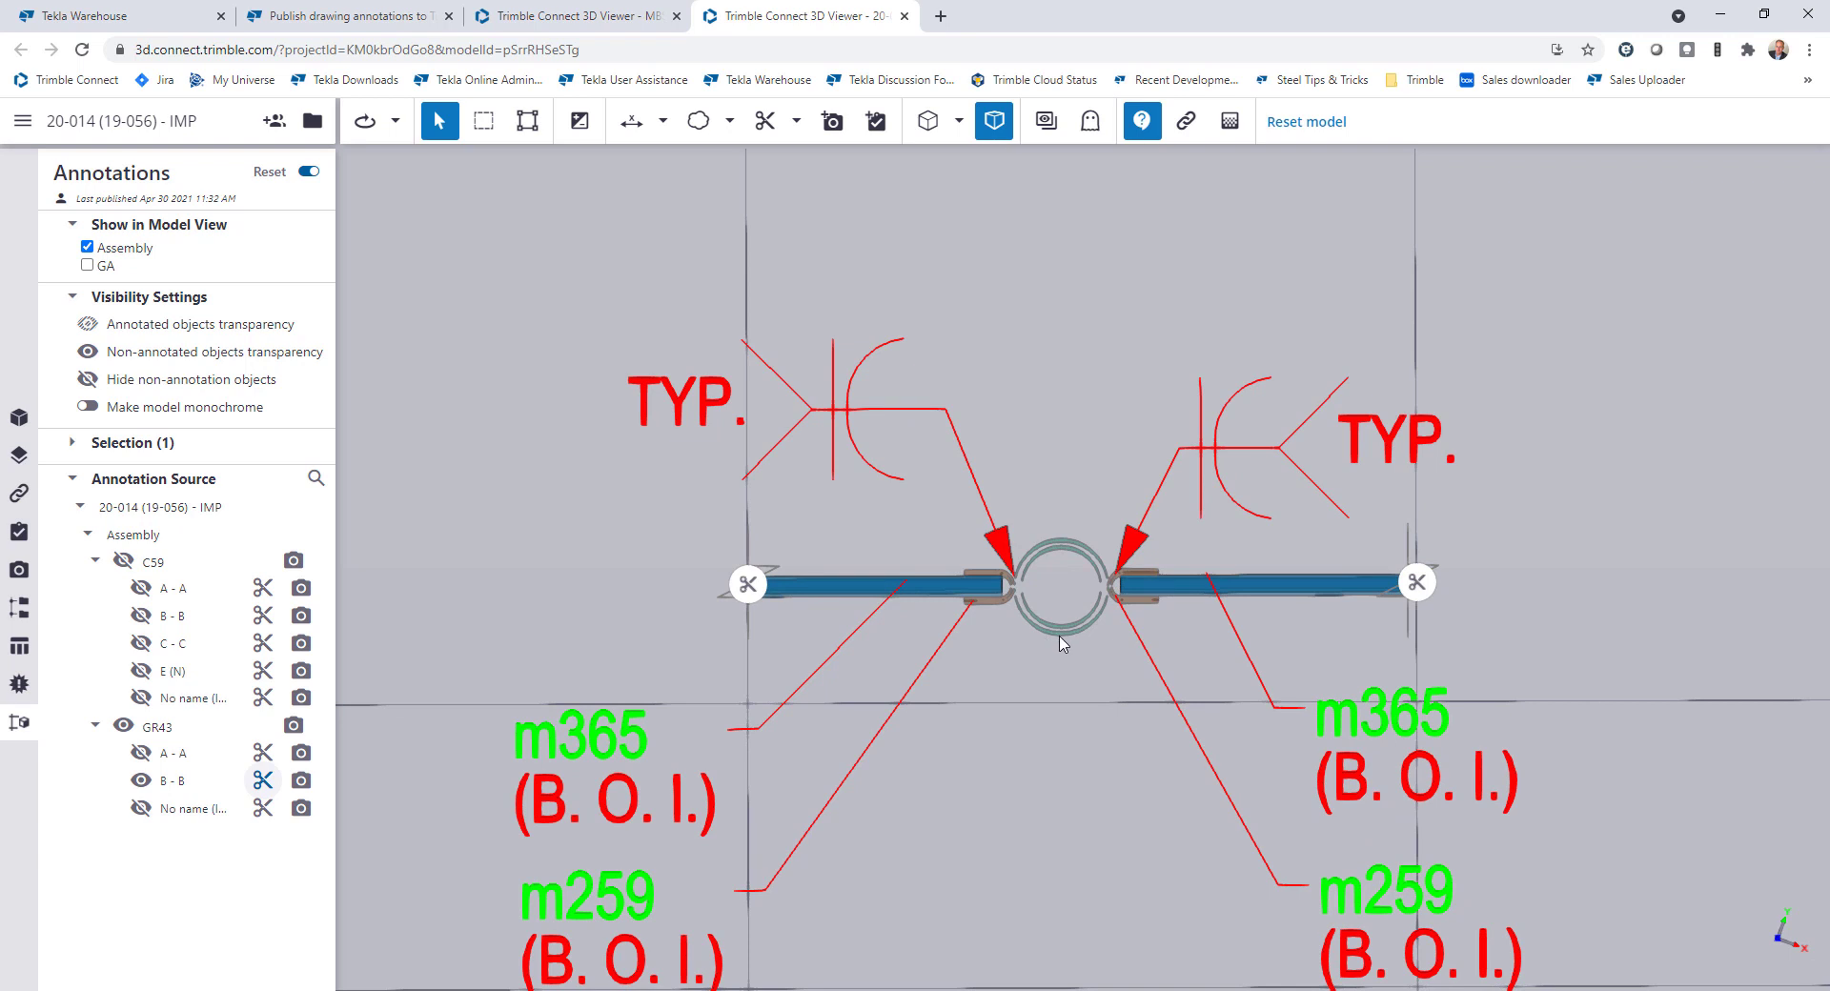
Remove the B - B clip and annotations, then show GA instead of Assembly annotations
left_click(264, 783)
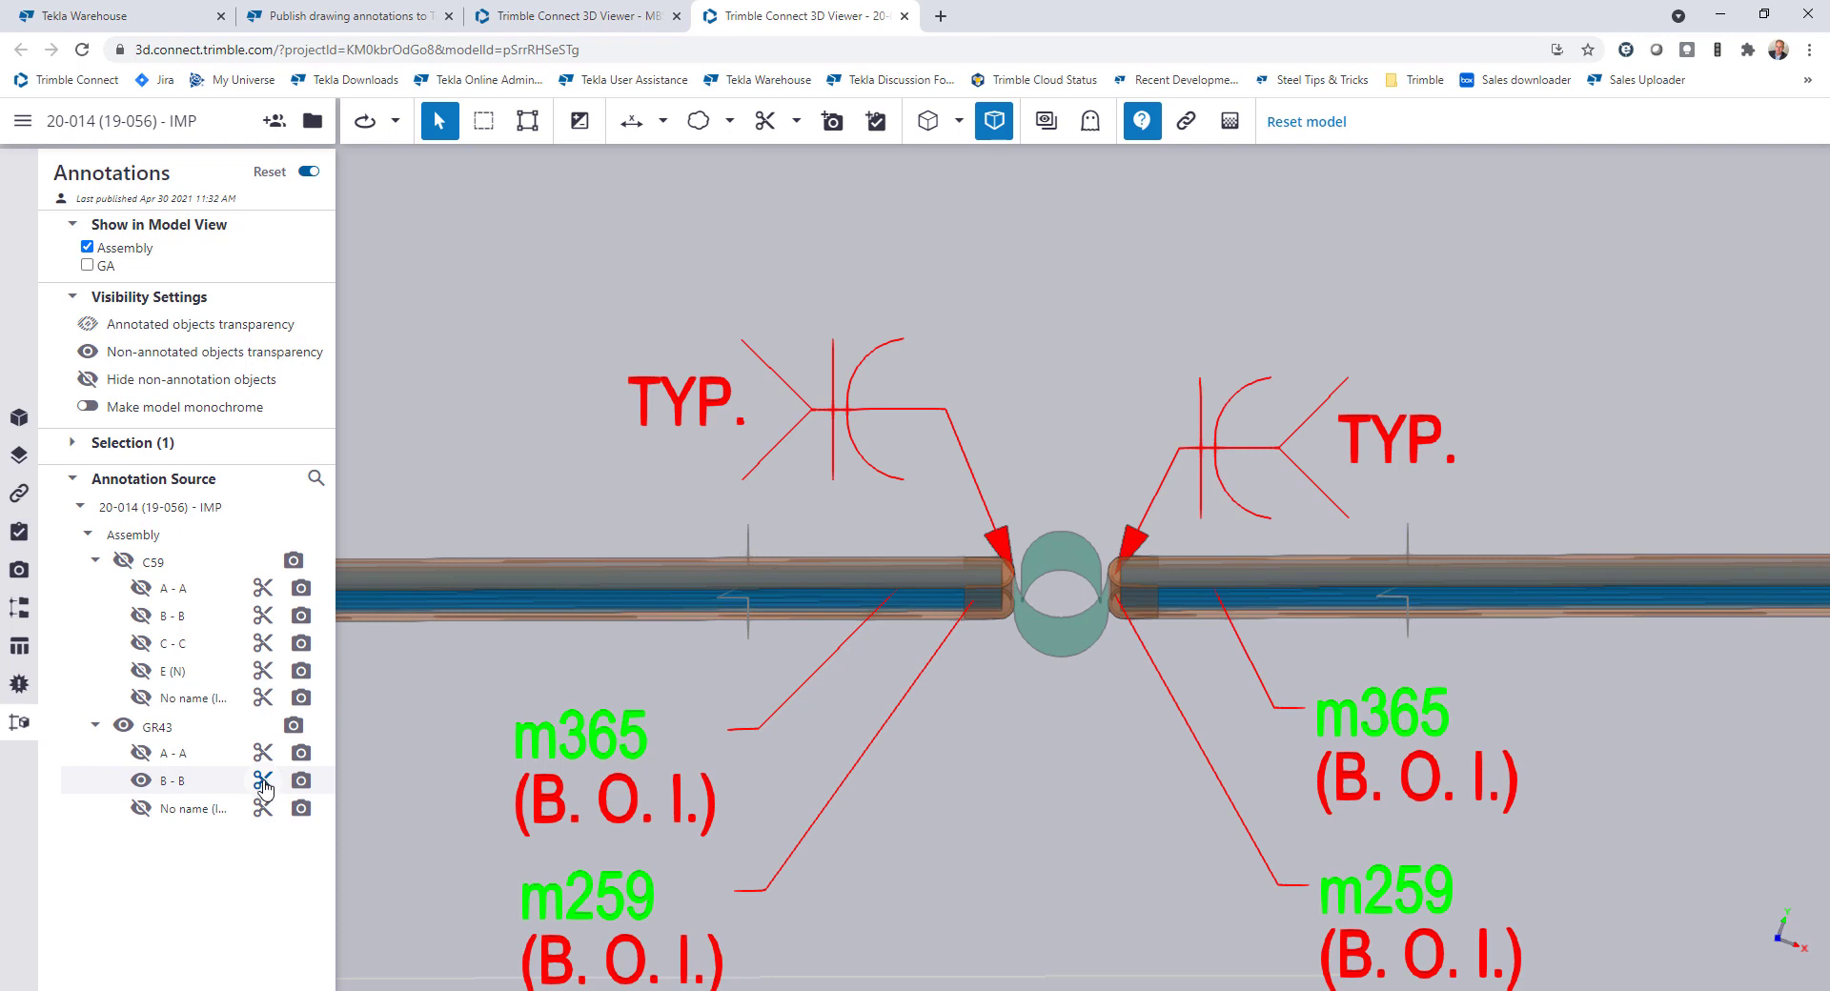
left_click(141, 781)
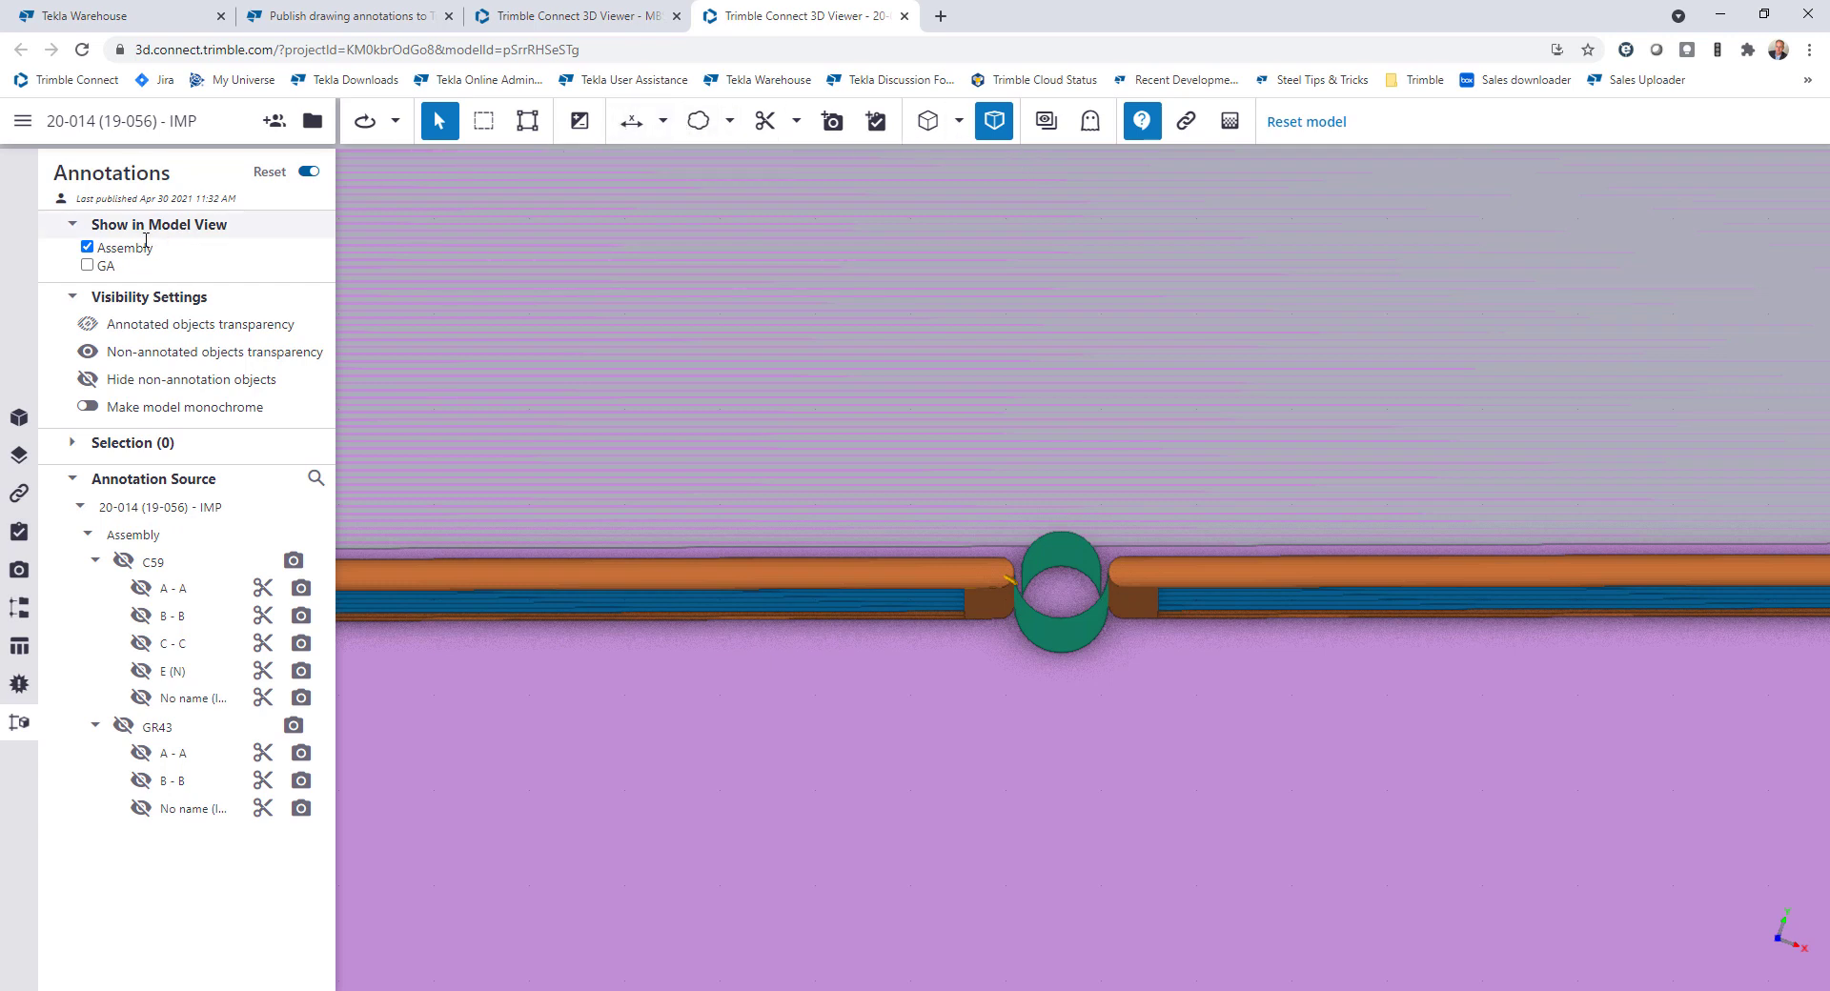
left_click(87, 265)
left_click(88, 247)
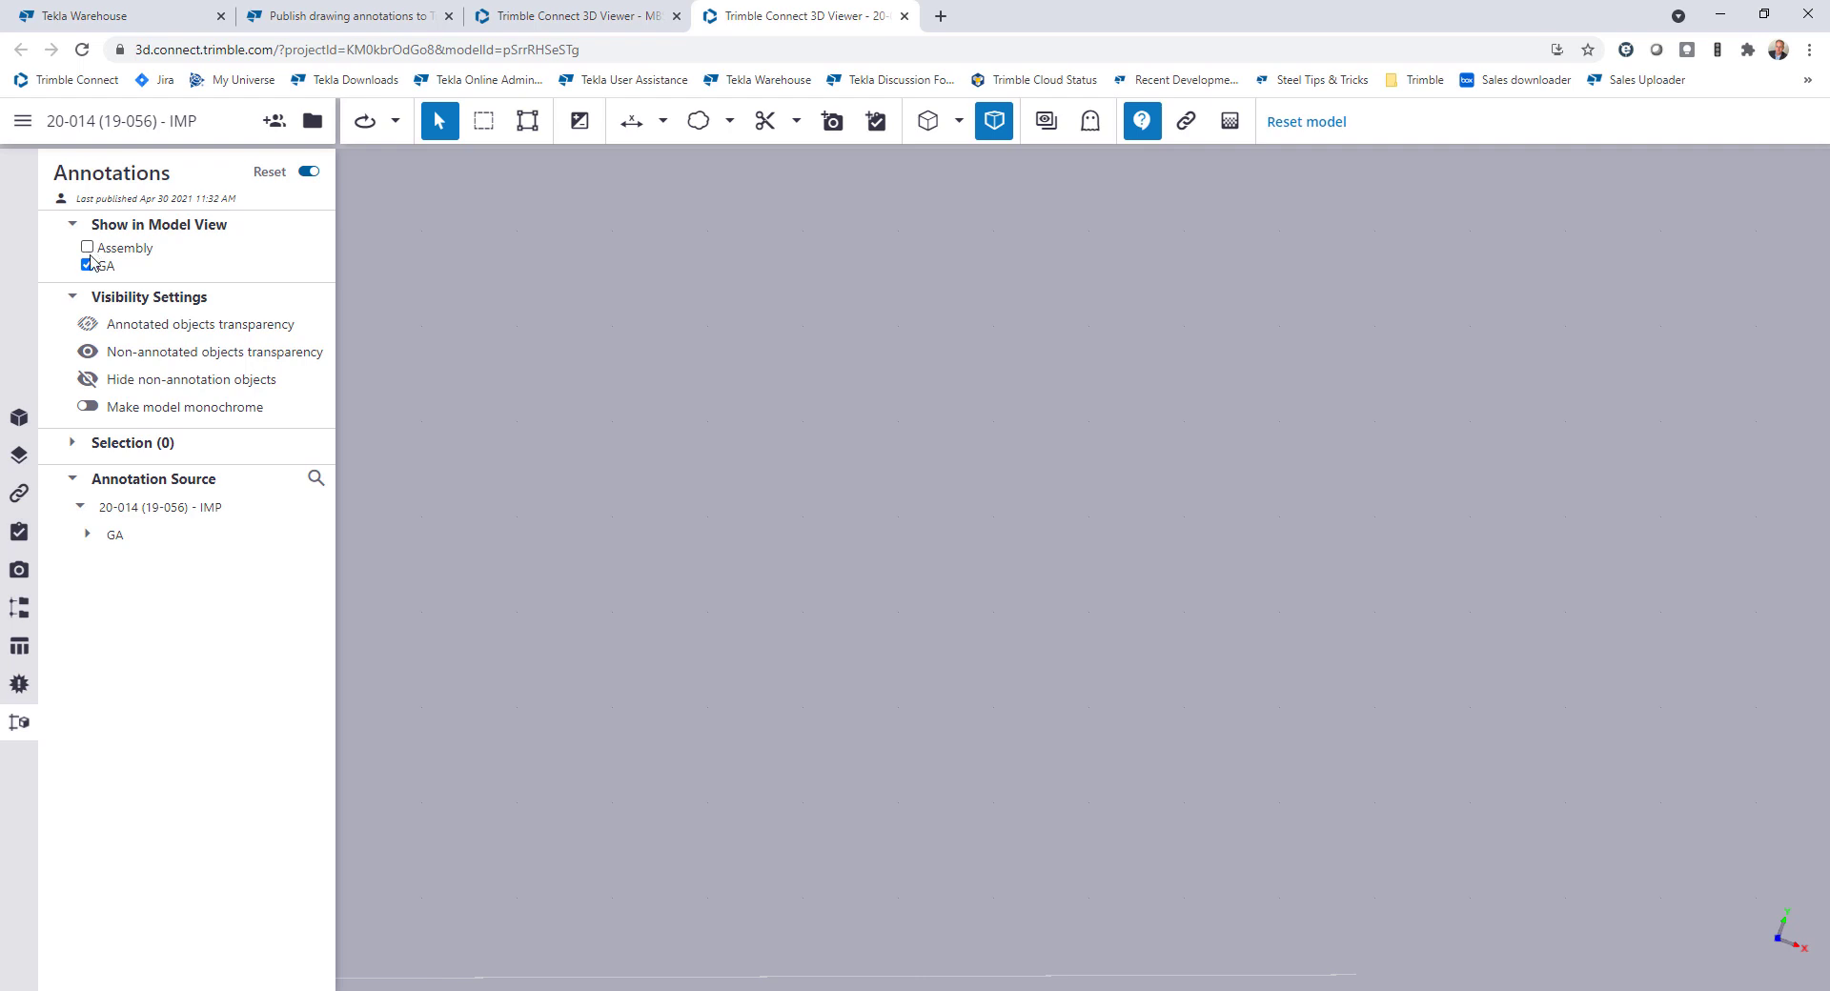
Expand the GA drawings to list 19-056-S28's views and widen the annotations panel
left_click(89, 535)
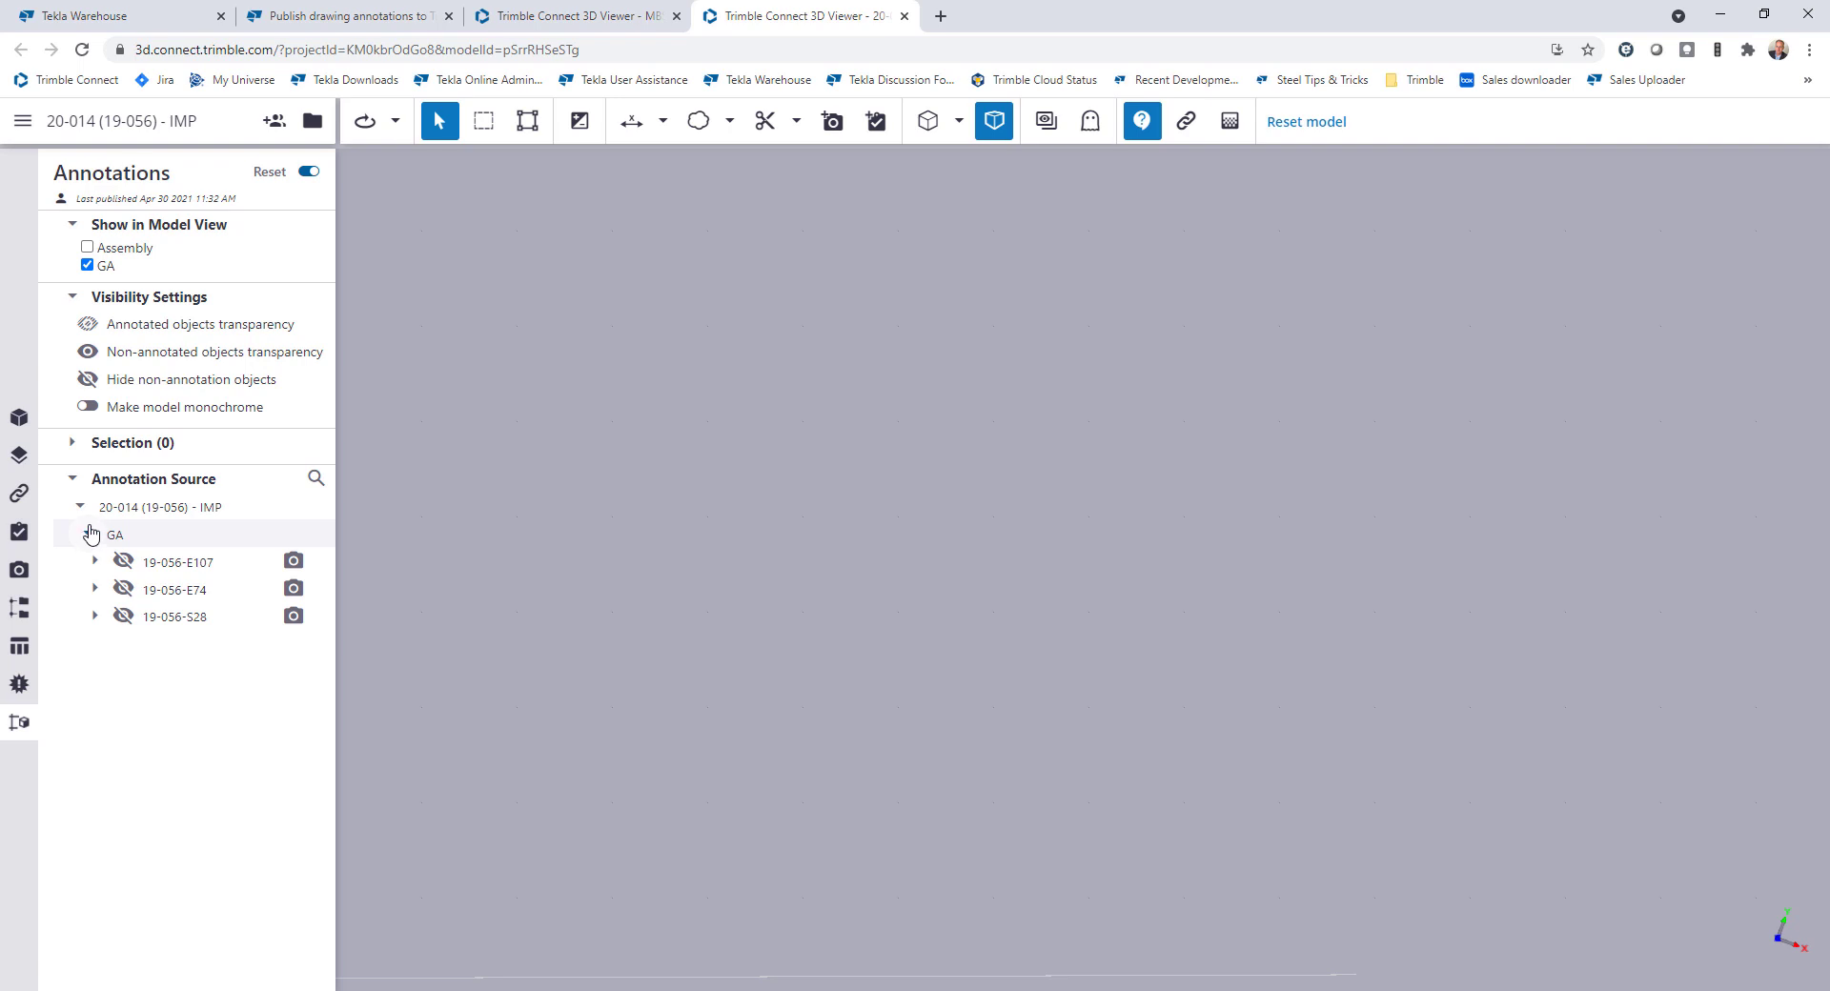
left_click(94, 616)
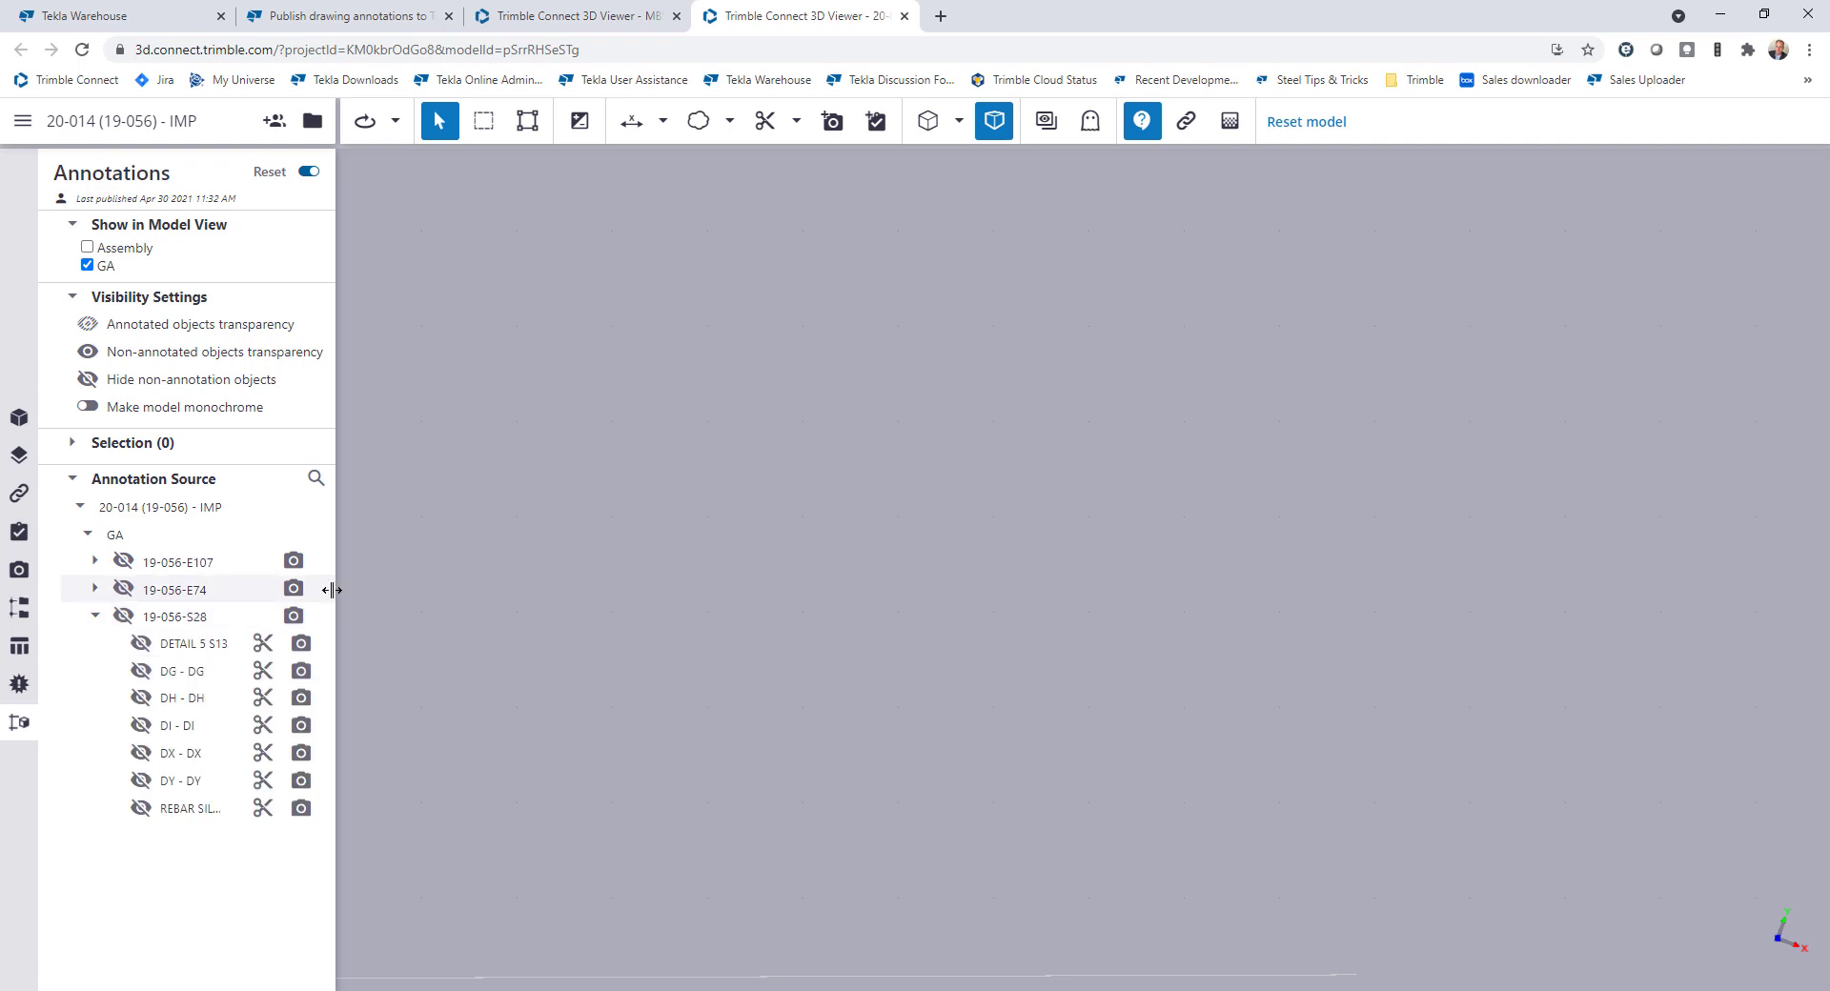
mouse_move(340, 600)
left_mouse_down()
mouse_move(461, 604)
mouse_move(412, 600)
left_mouse_up()
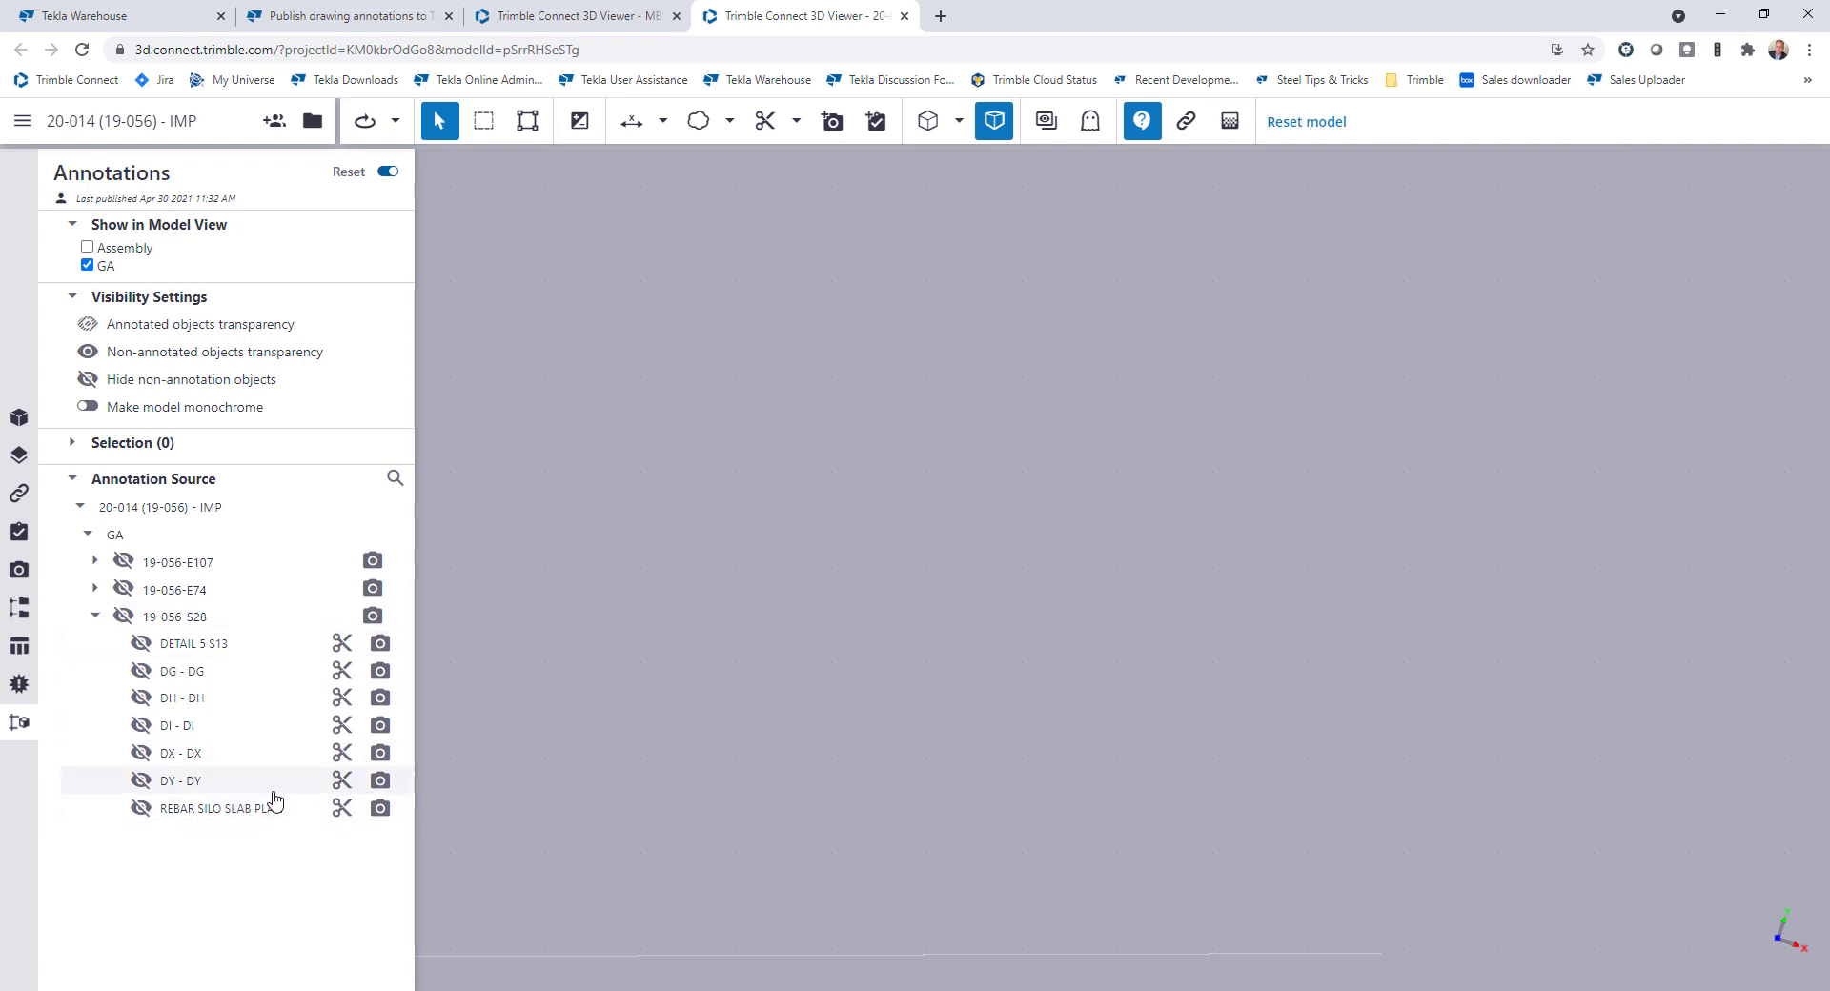
Jump to DY - DY's saved view, clip the slab to that section, and orbit into perspective
left_click(380, 784)
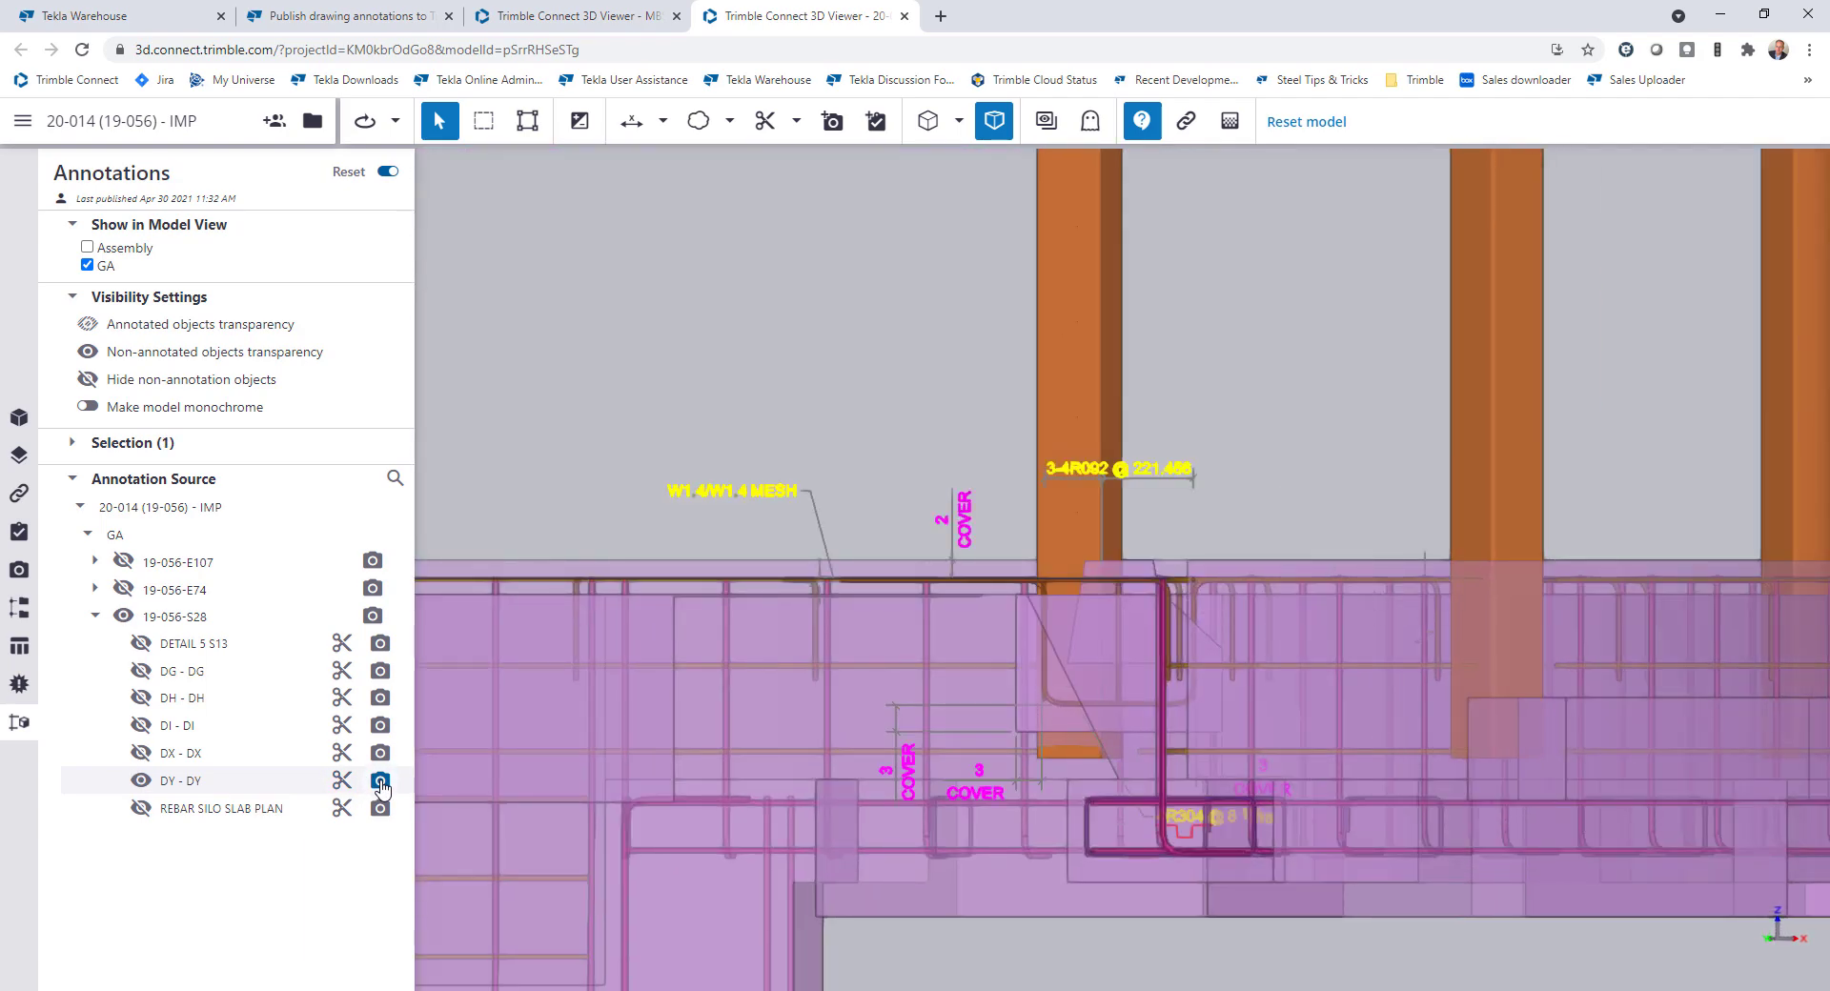
left_click(341, 783)
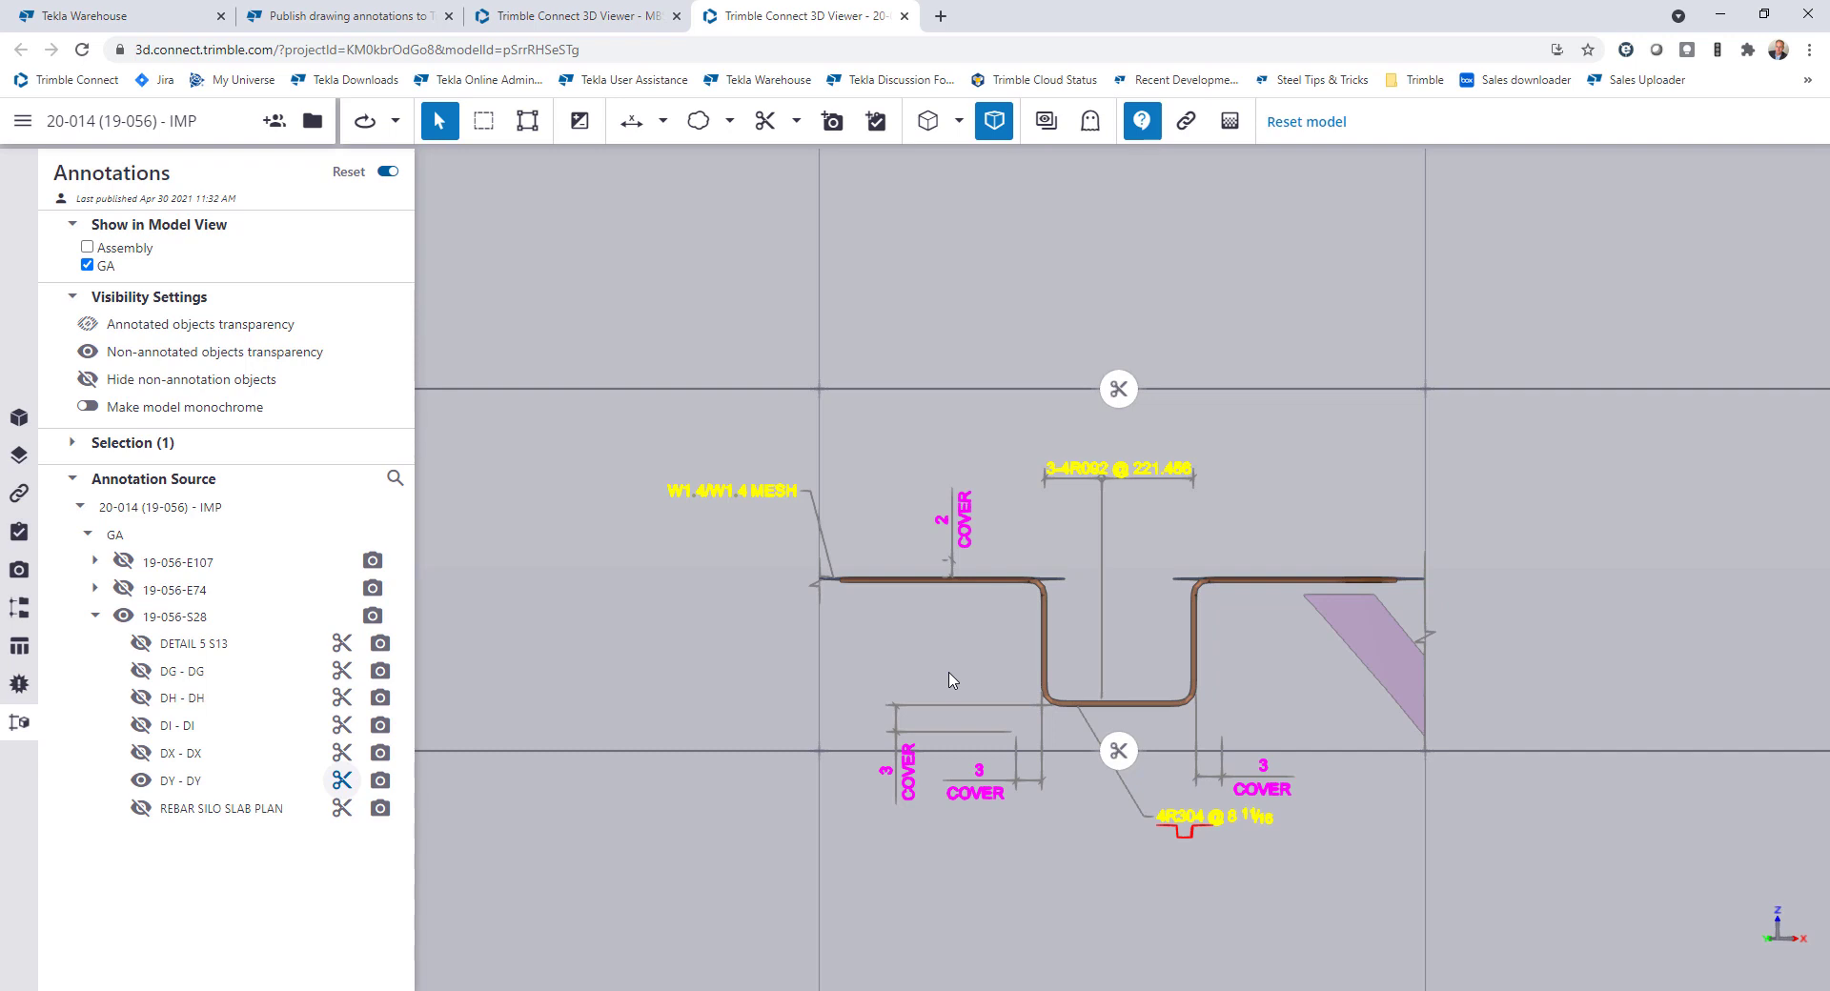
left_click_drag(944, 616, 1105, 629)
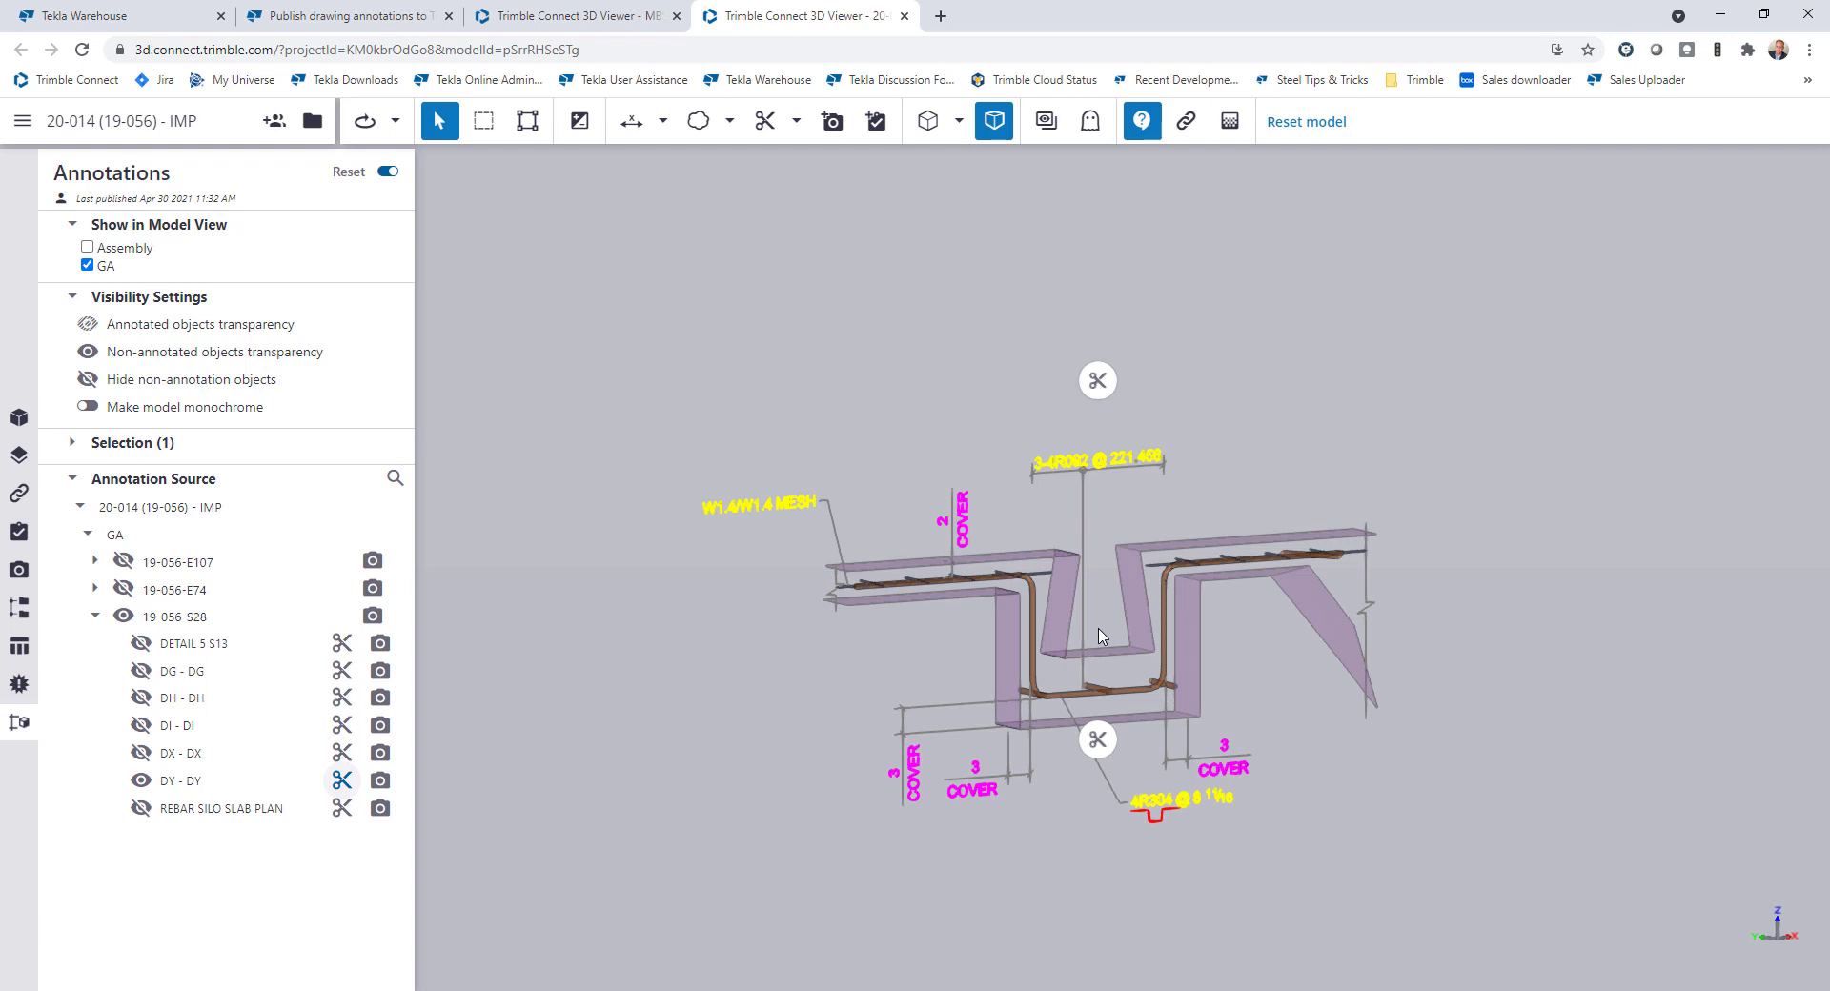
Remove the DY - DY clip and annotations, collapse 19-056-S28, and list 19-056-E74's views
left_click(343, 780)
left_click(141, 780)
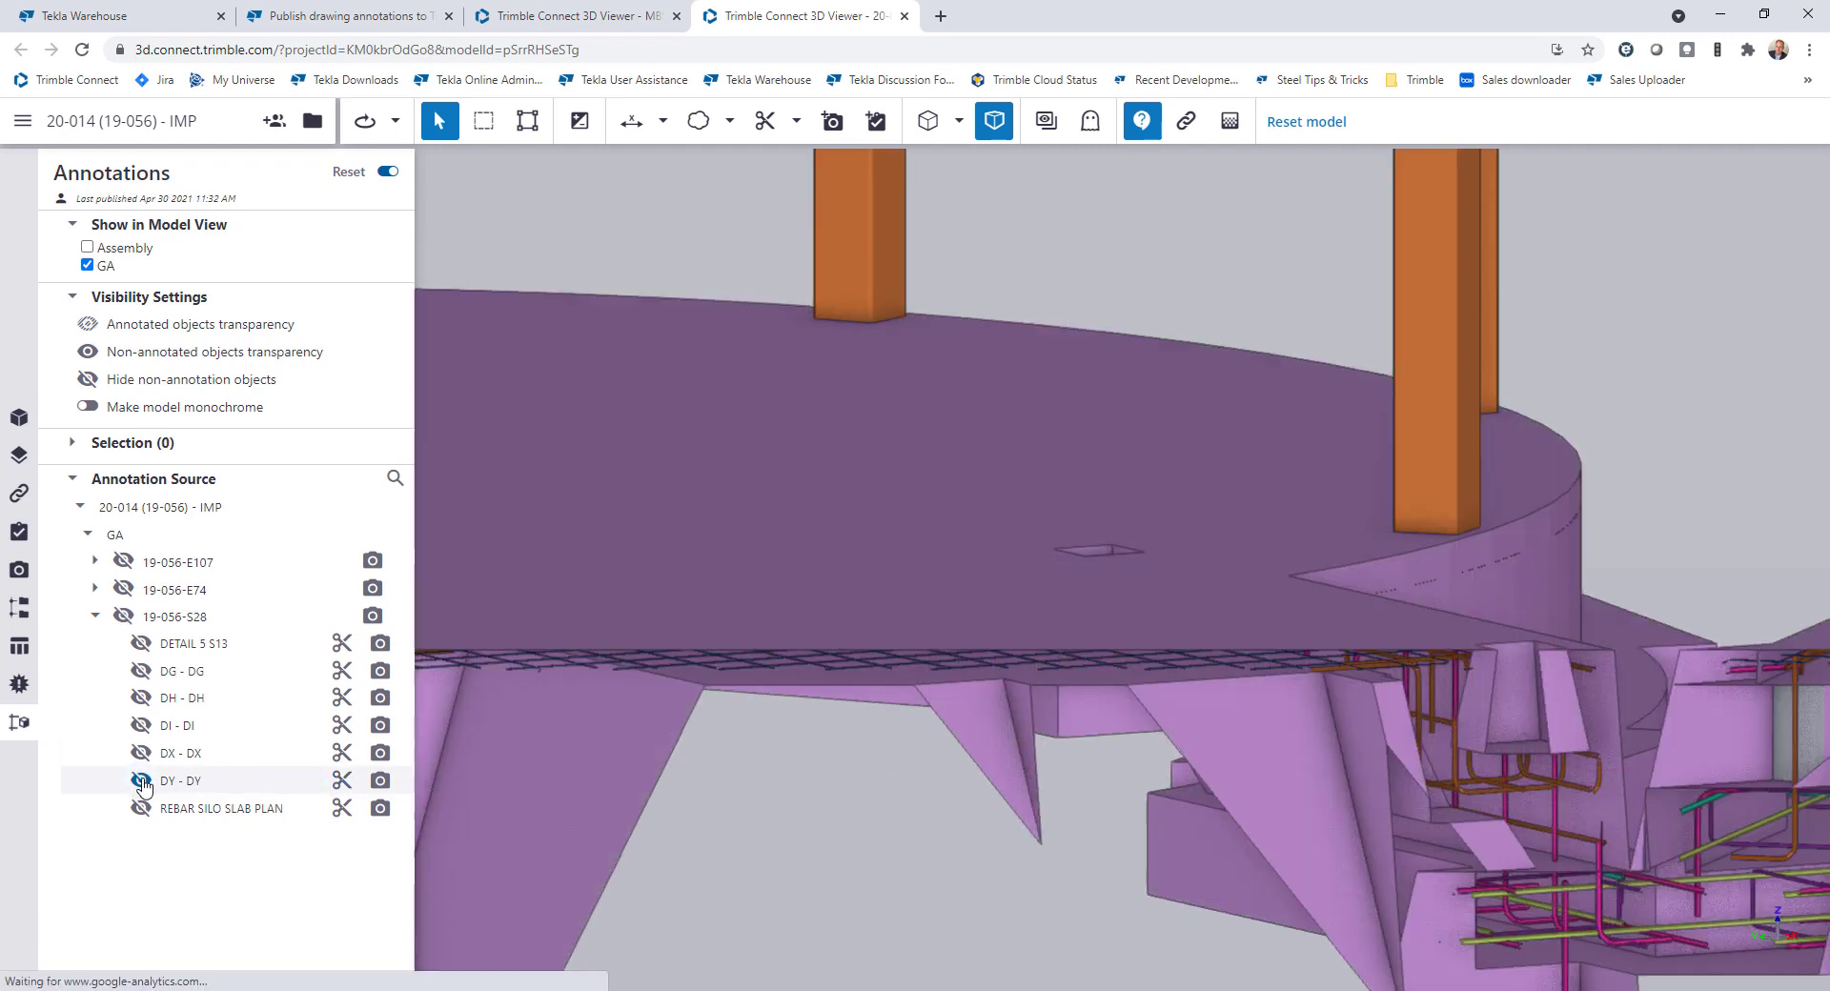
left_click(95, 615)
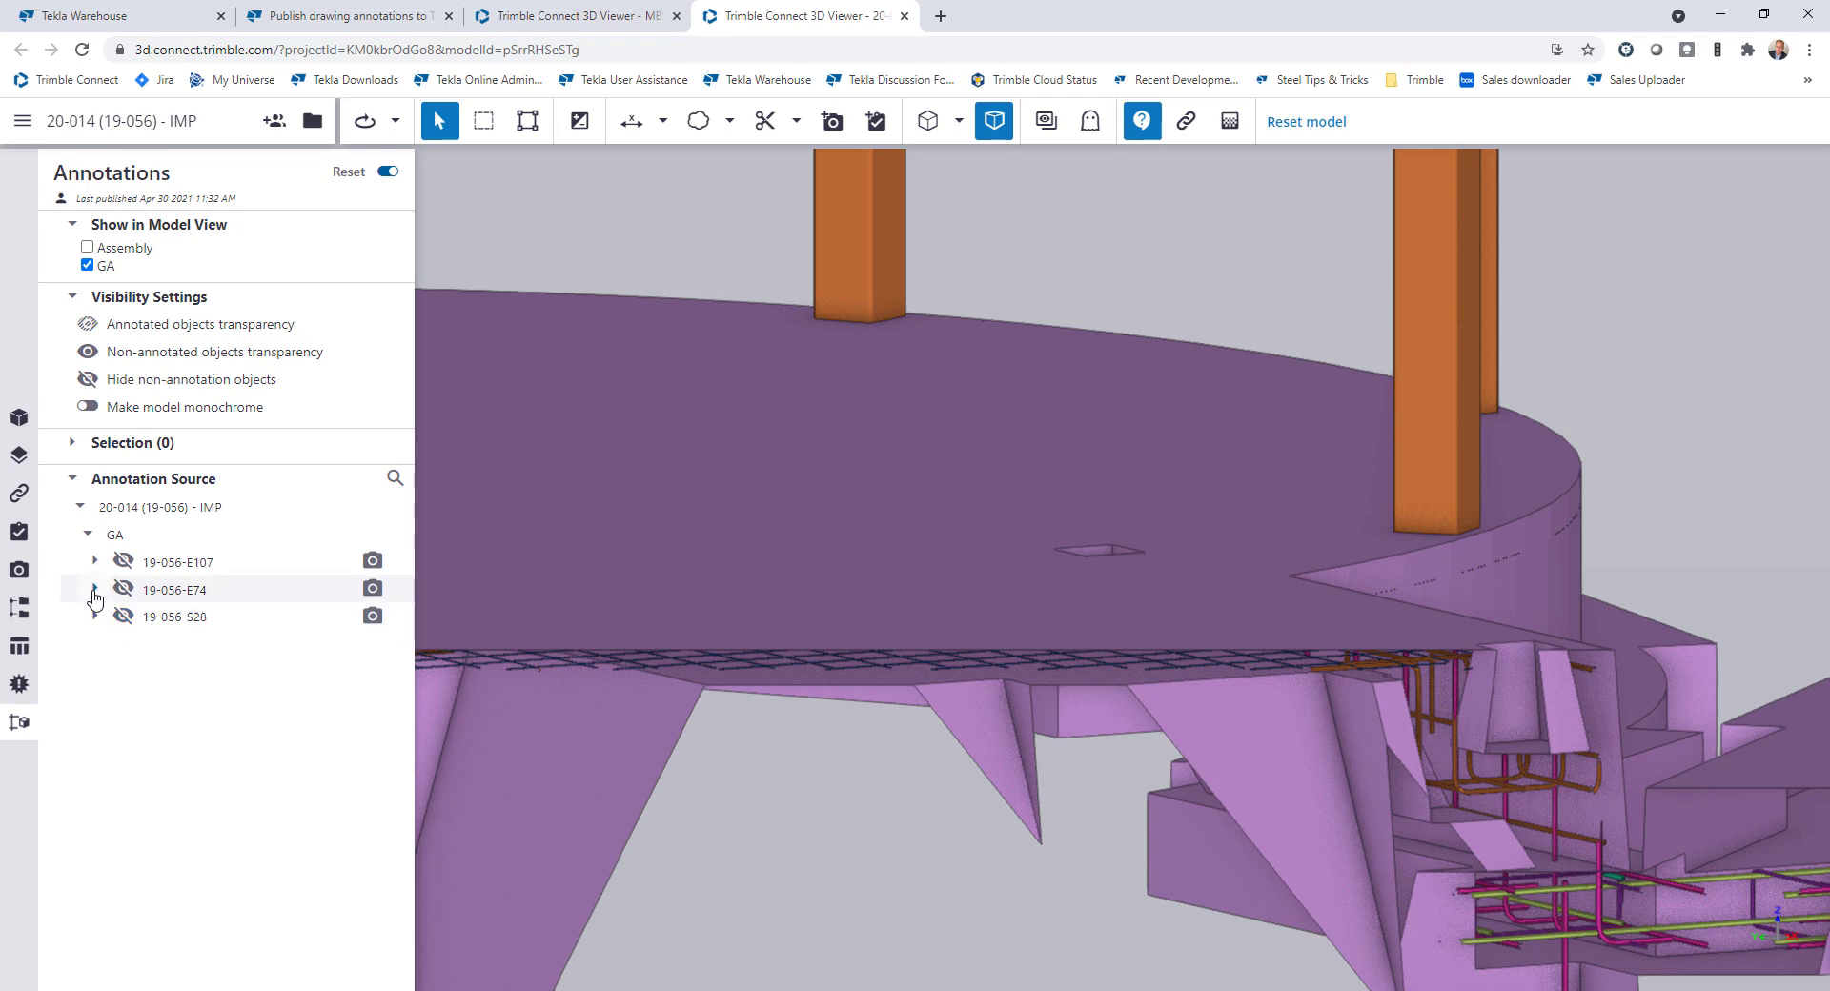
left_click(94, 589)
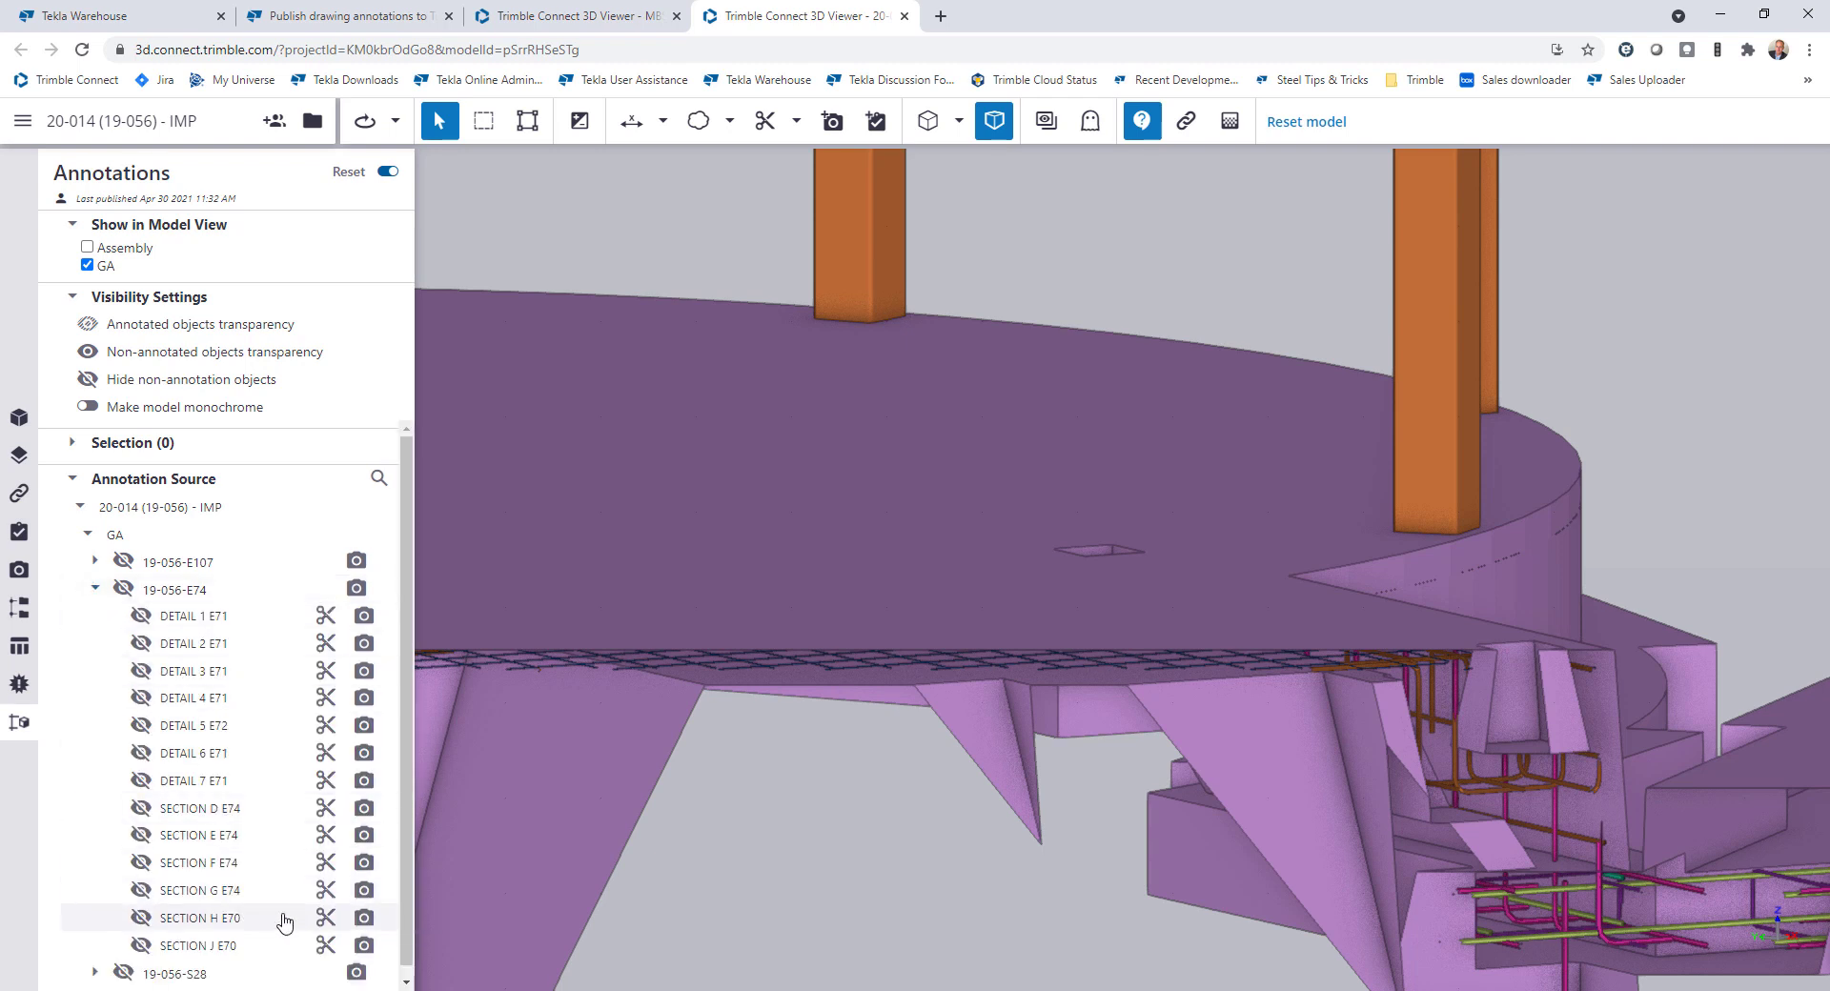
Jump to SECTION J E70's saved view, clip to that section, and orbit closer around the landing
left_click(365, 946)
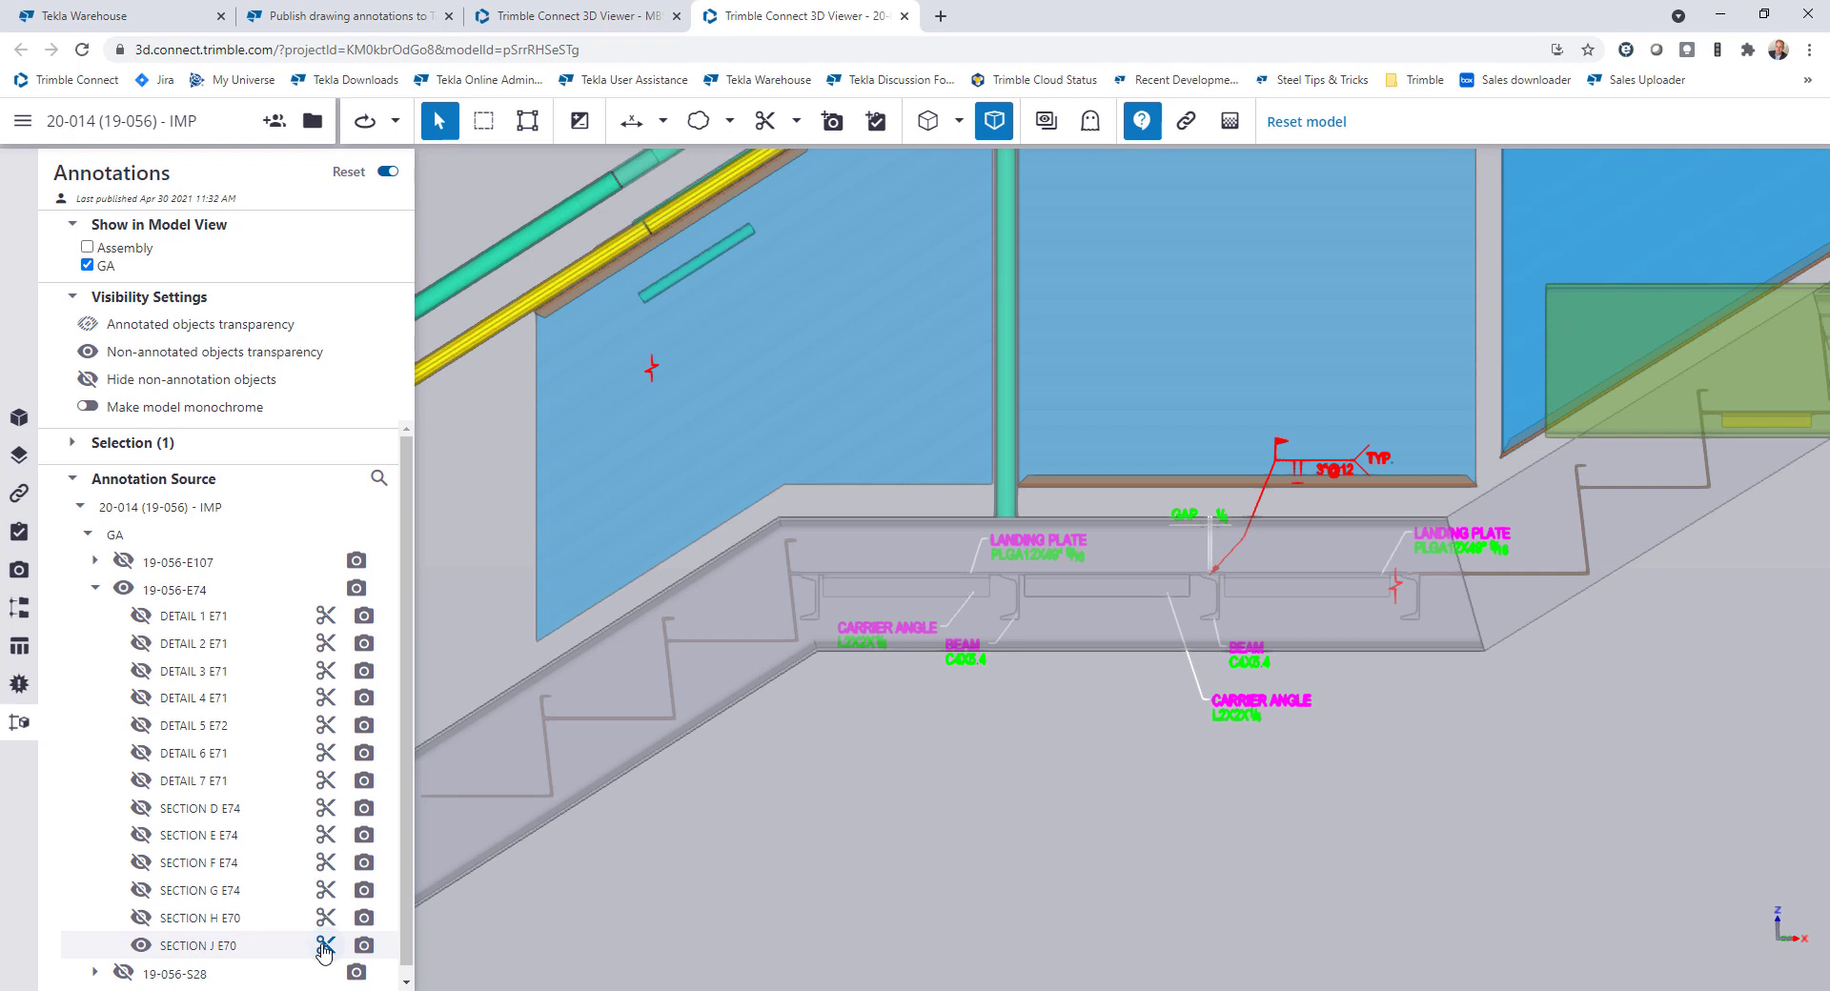
left_click(325, 945)
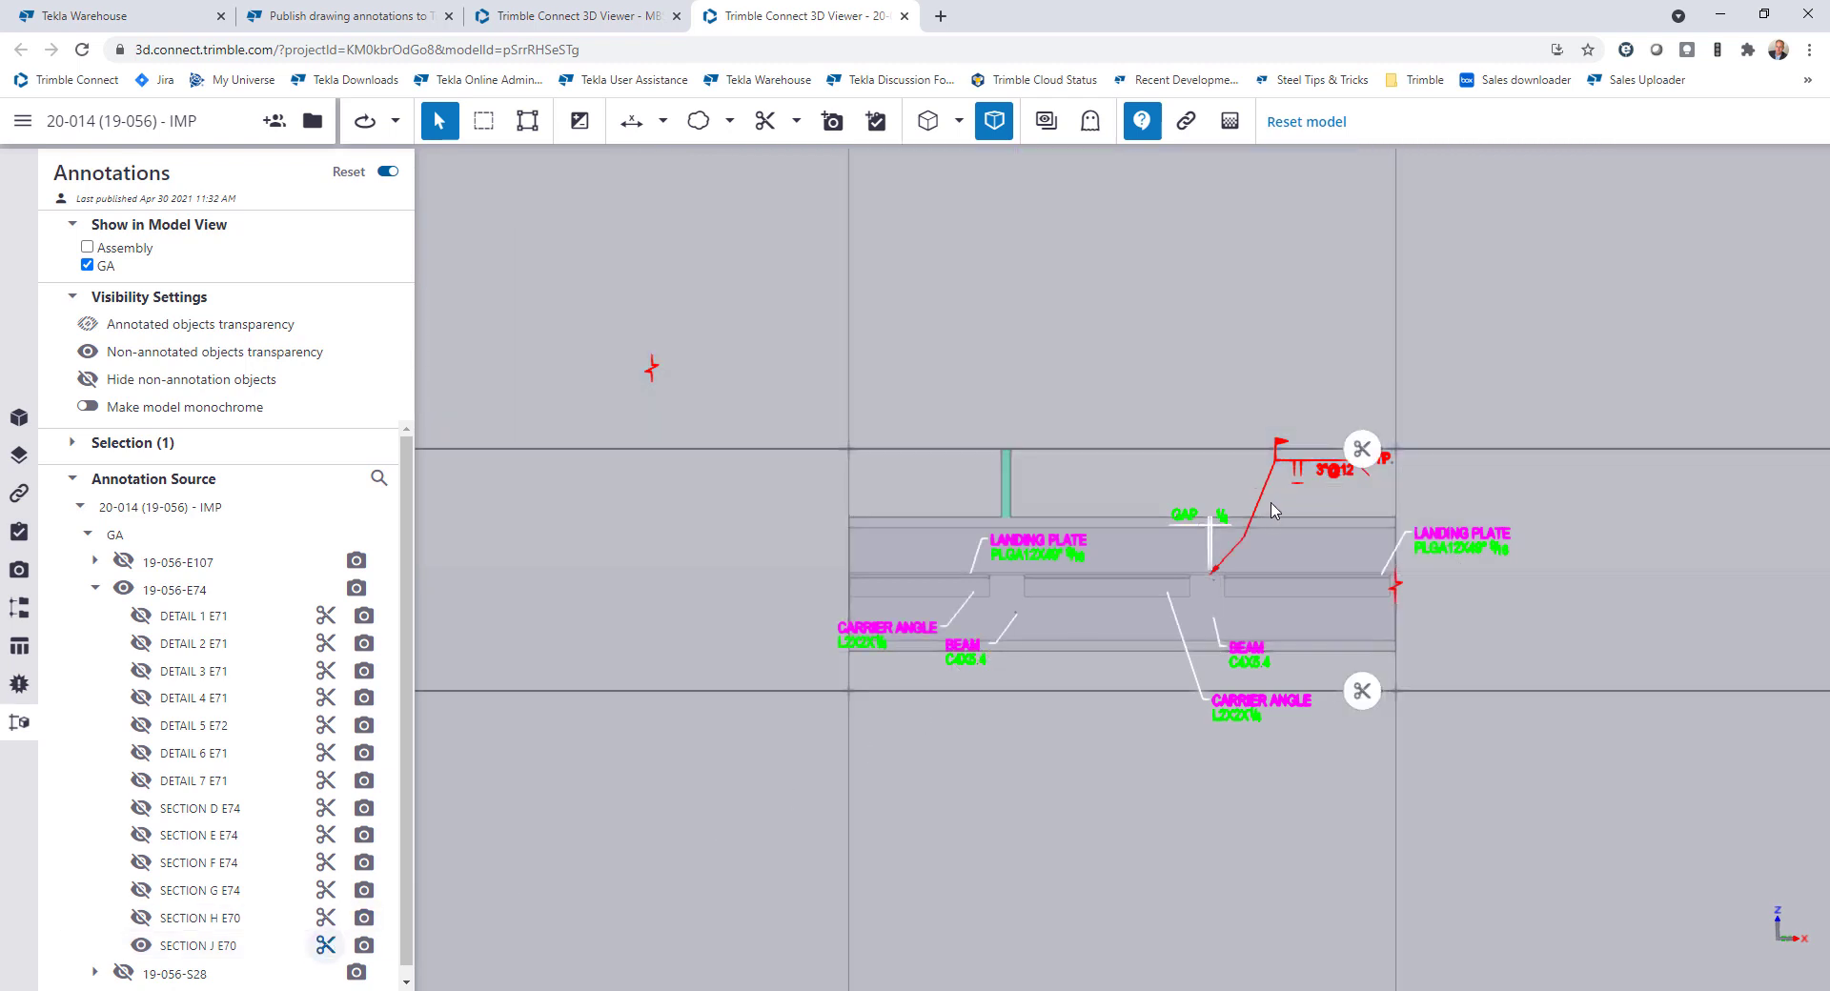
scroll(1296, 492, "up", 1)
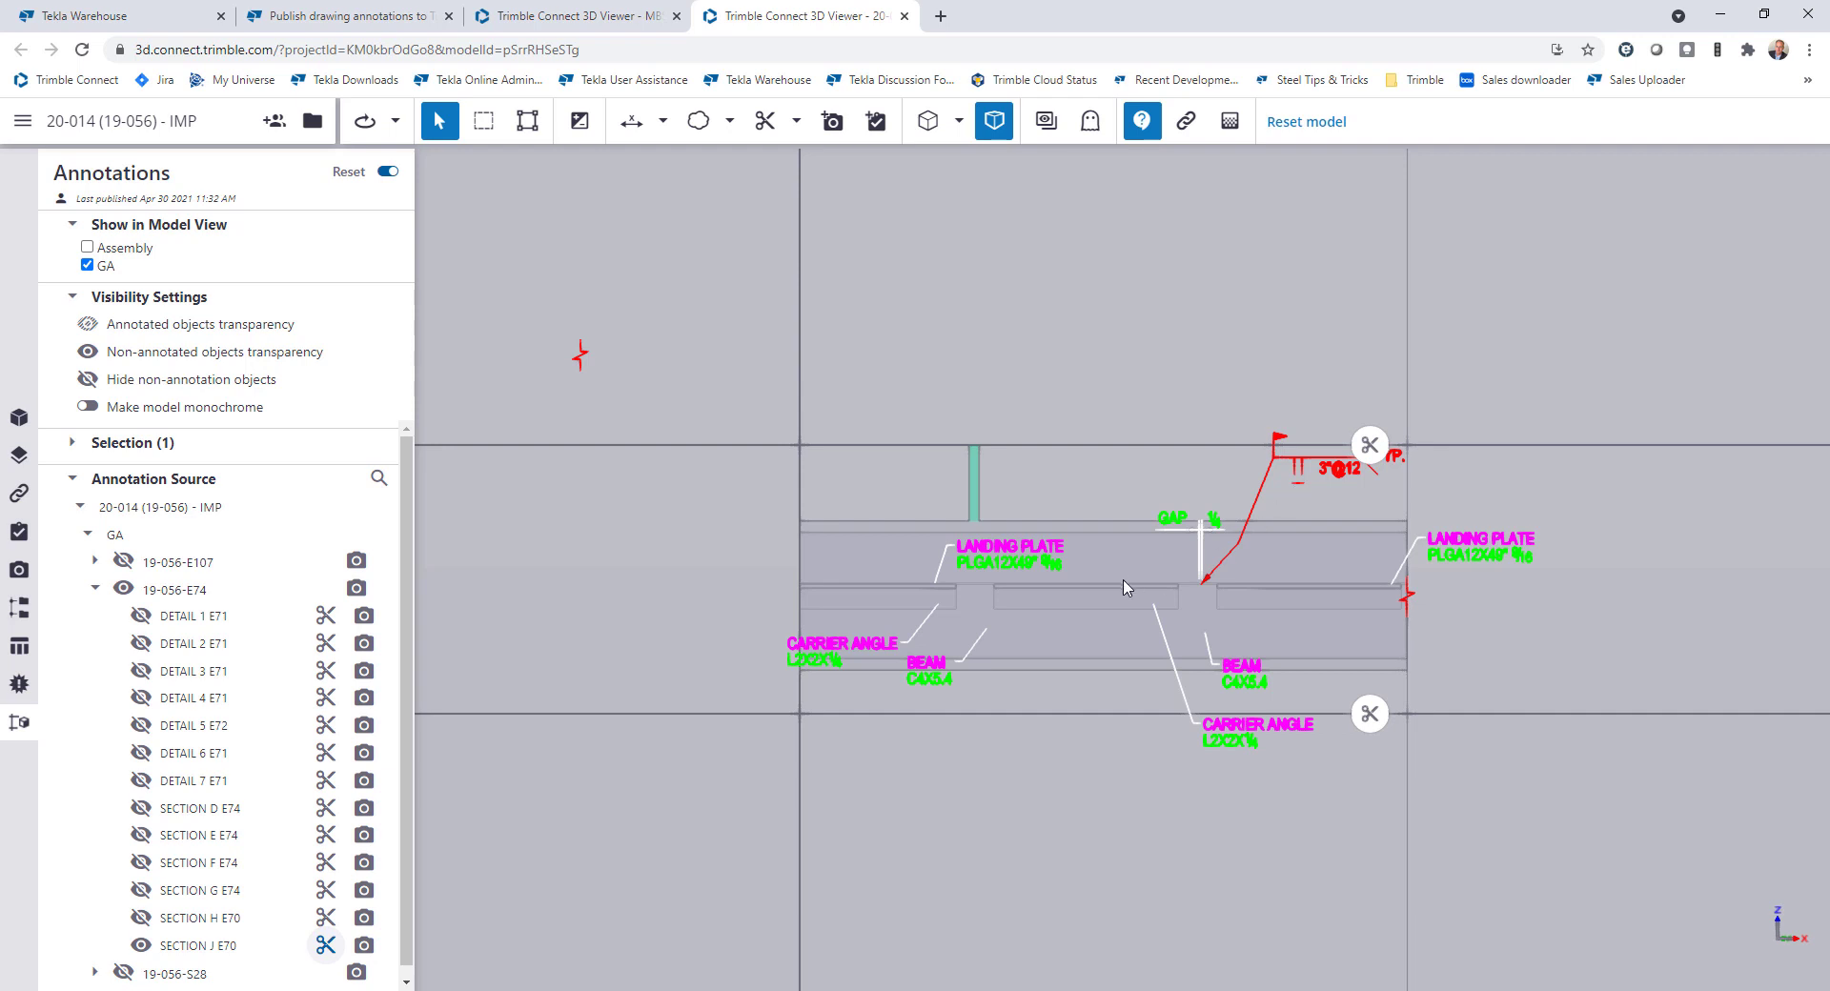
left_click_drag(1127, 590, 1243, 620)
scroll(1242, 610, "up", 6)
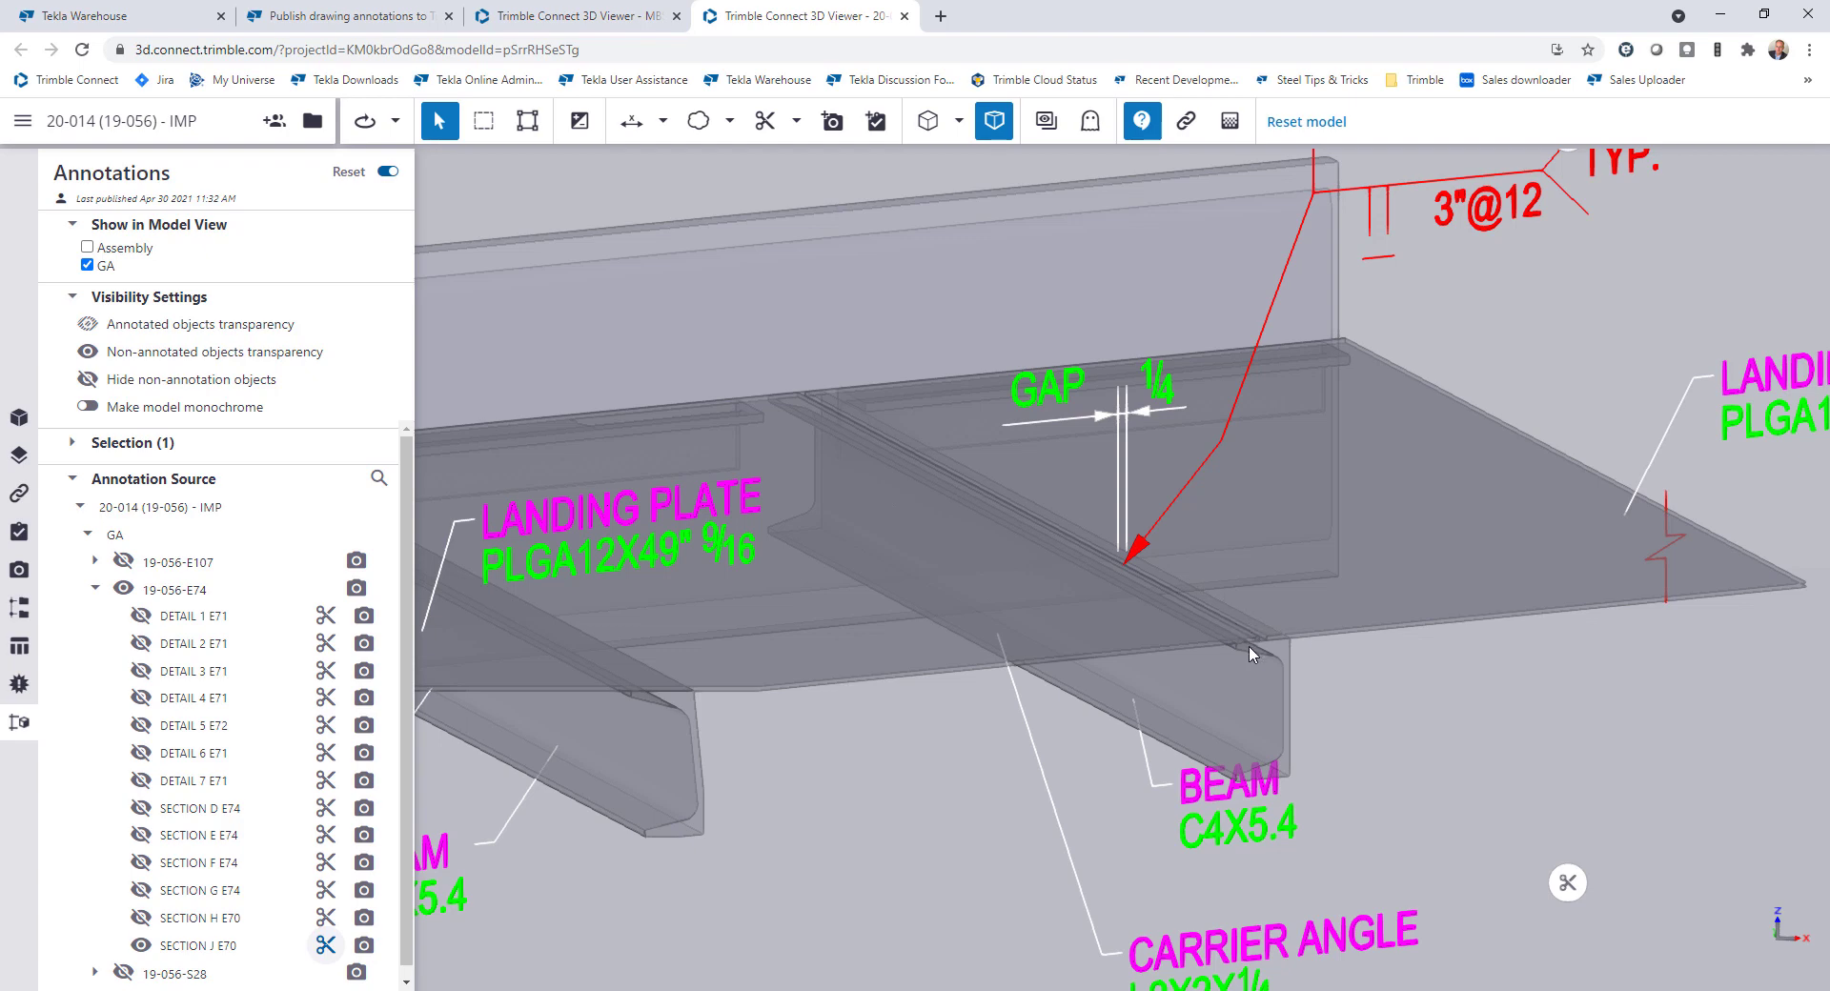
scroll(1252, 654, "down", 3)
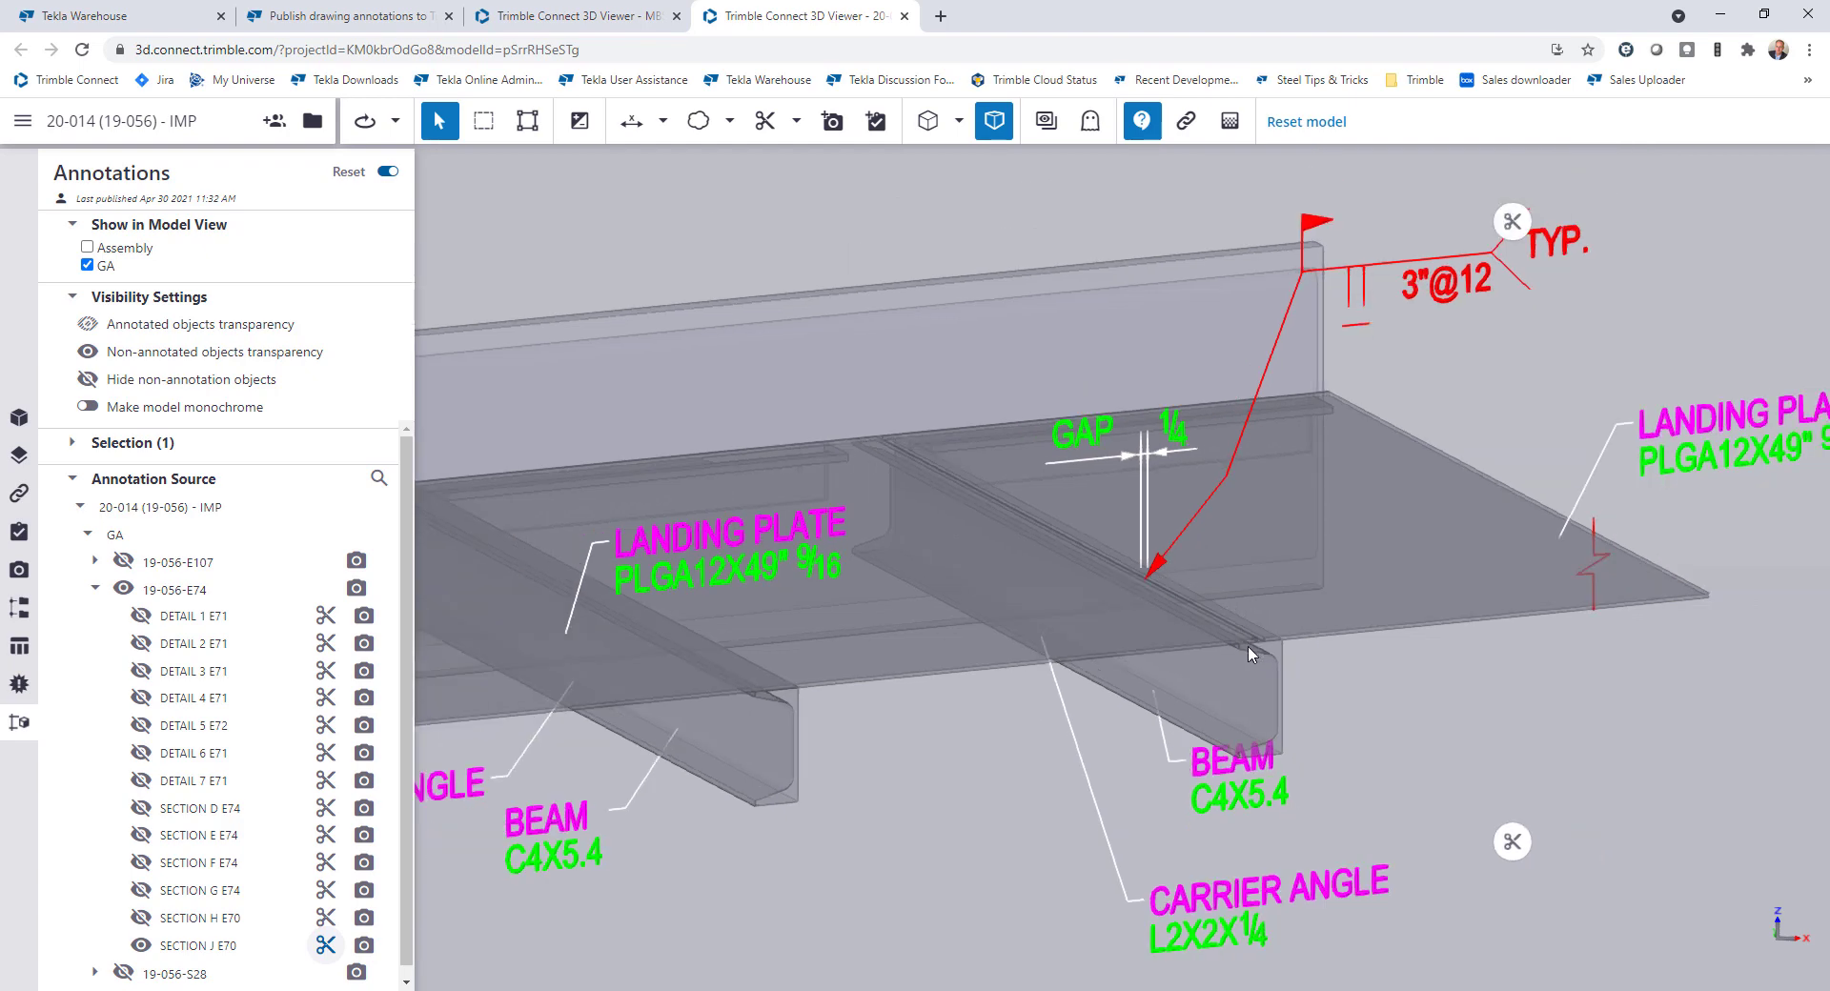